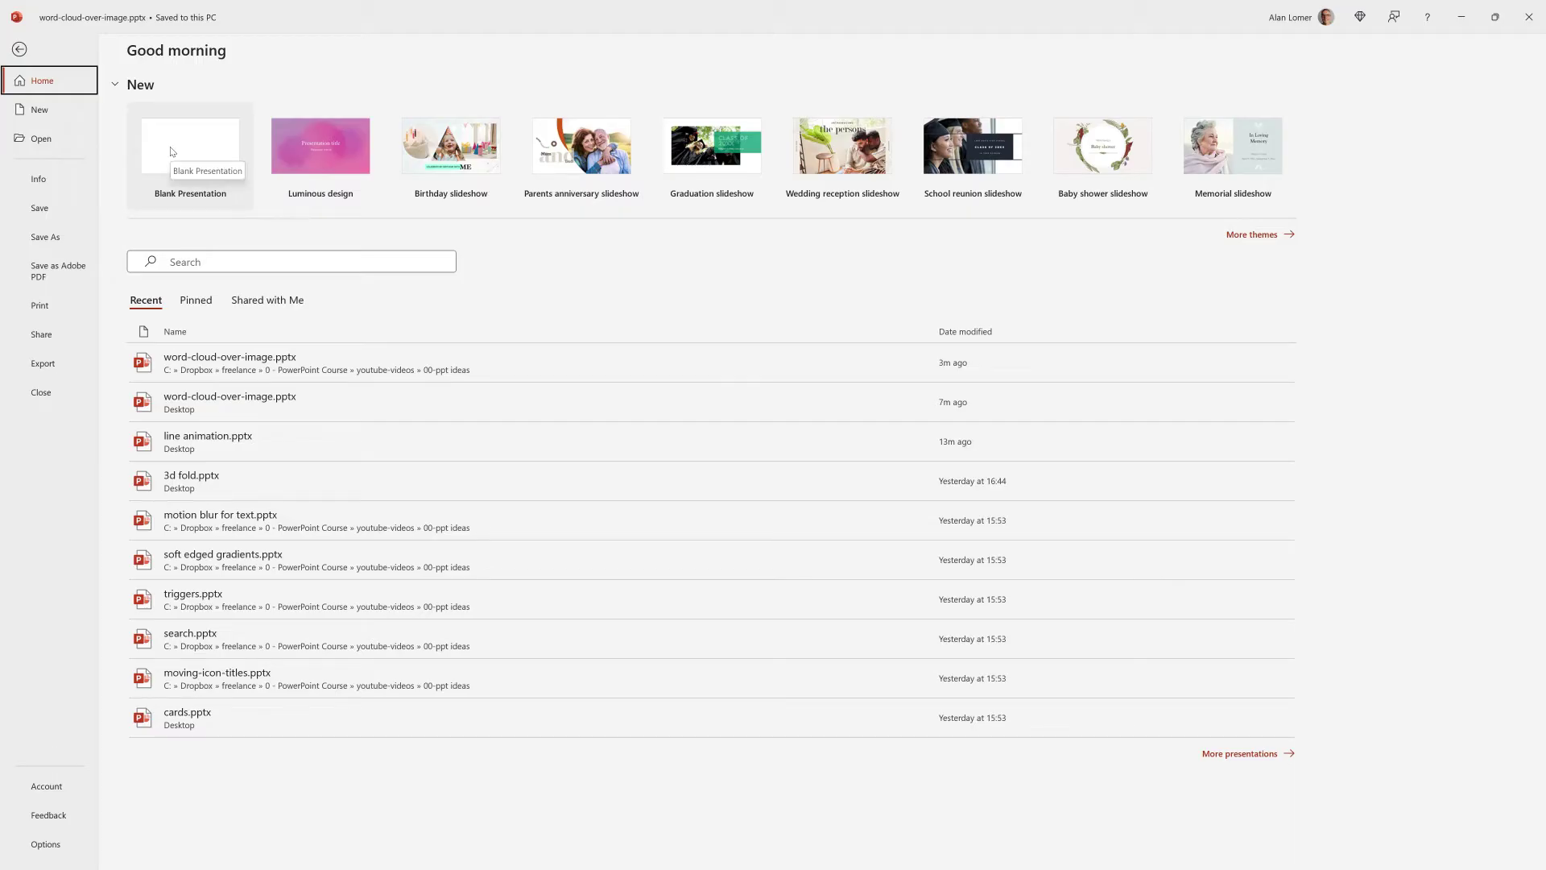
- Start a blank presentation and switch its slide to the Blank layout
click(170, 151)
right_click(364, 267)
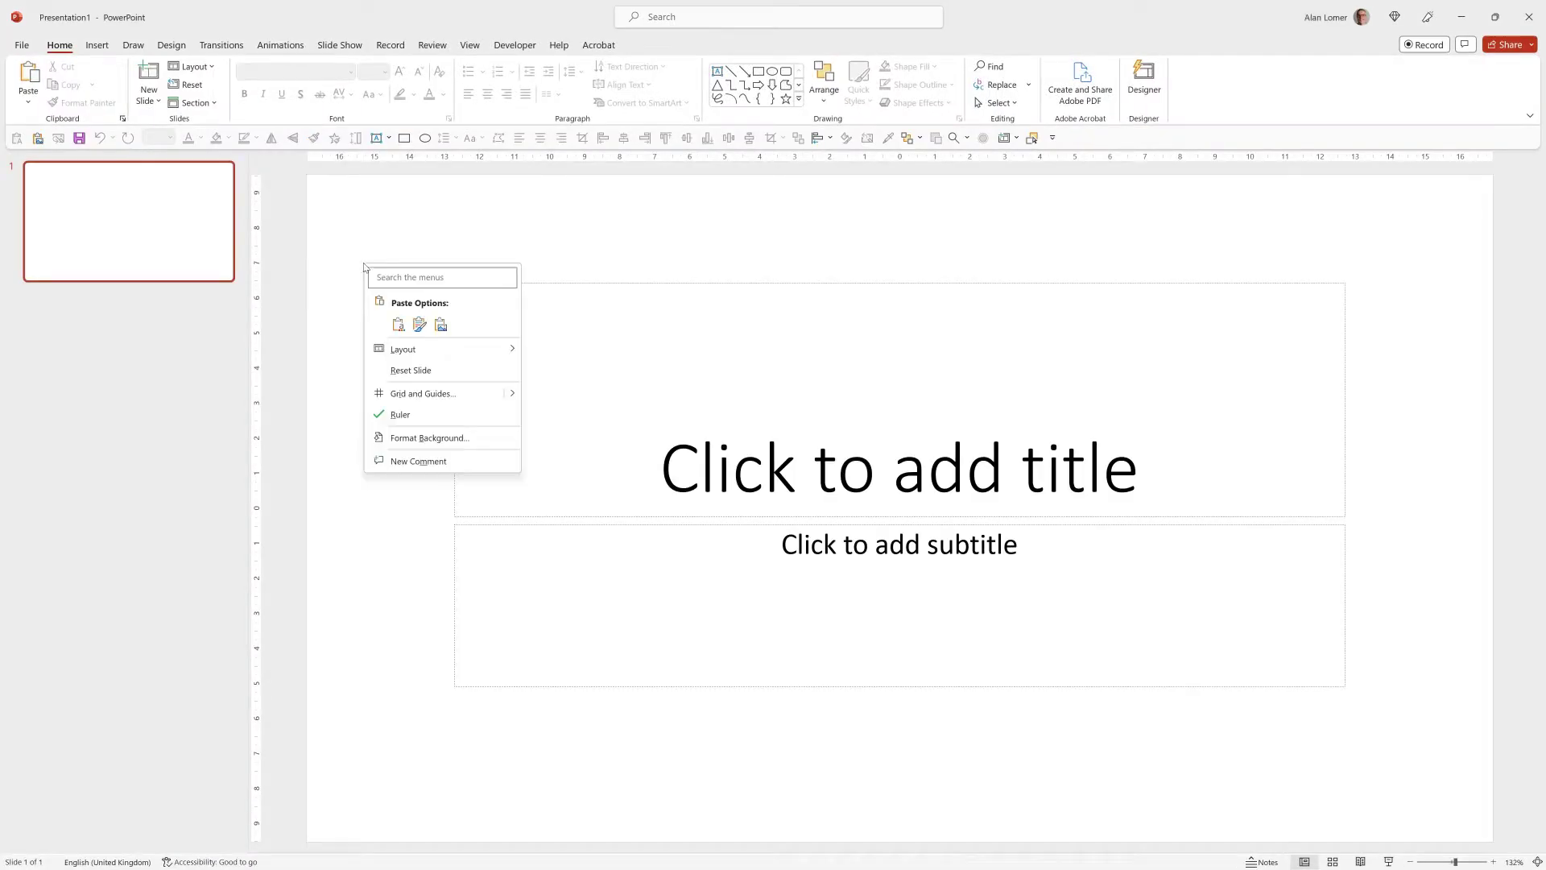
mouse_move(406, 349)
click(570, 524)
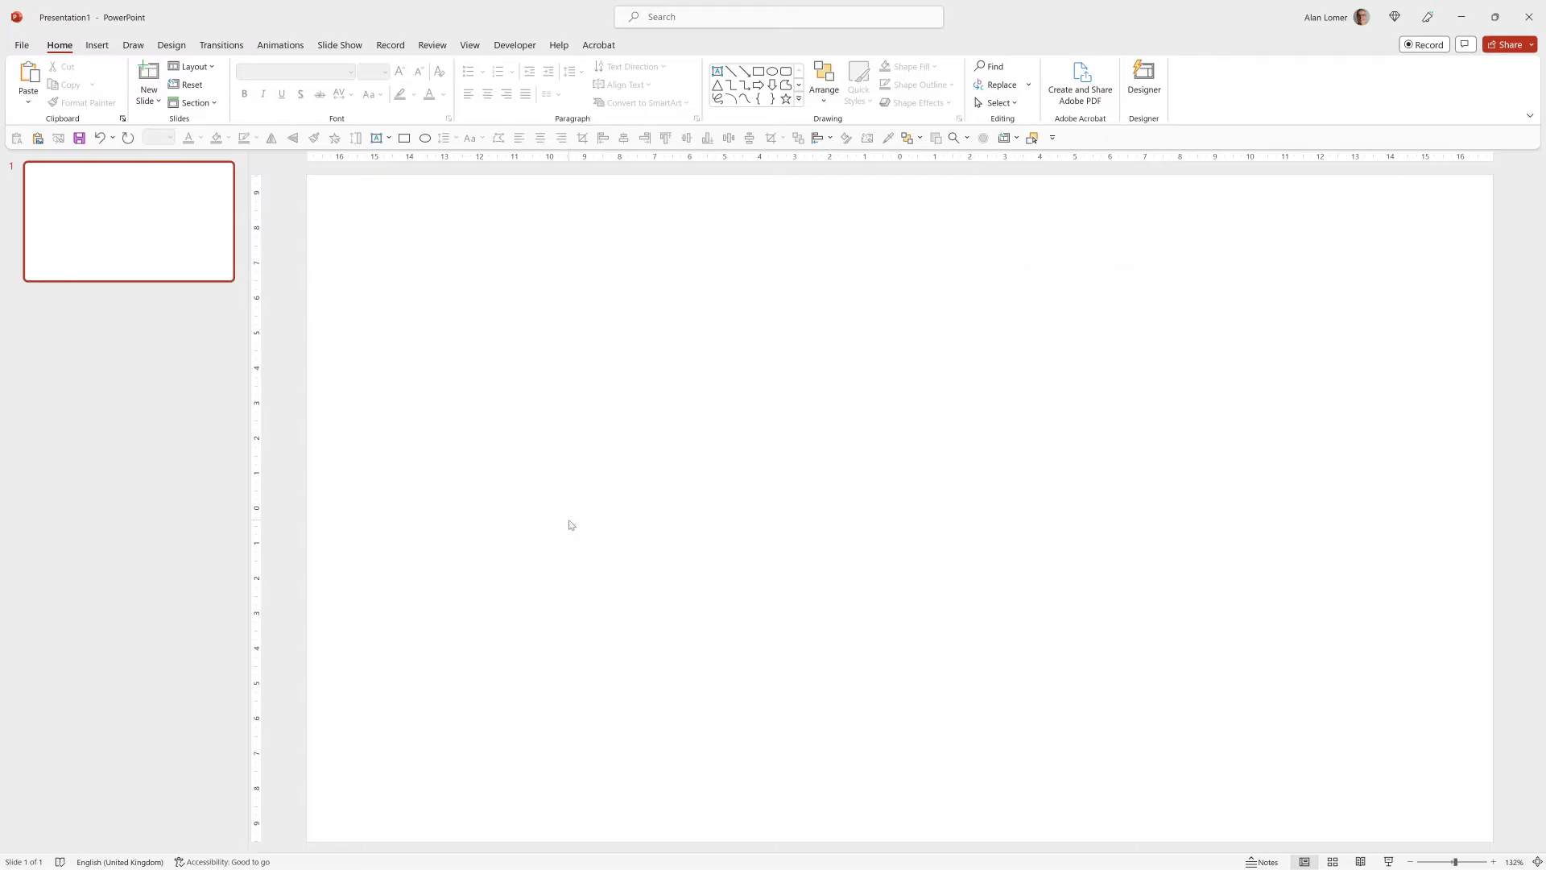
- Give the slide a solid black background fill
right_click(717, 392)
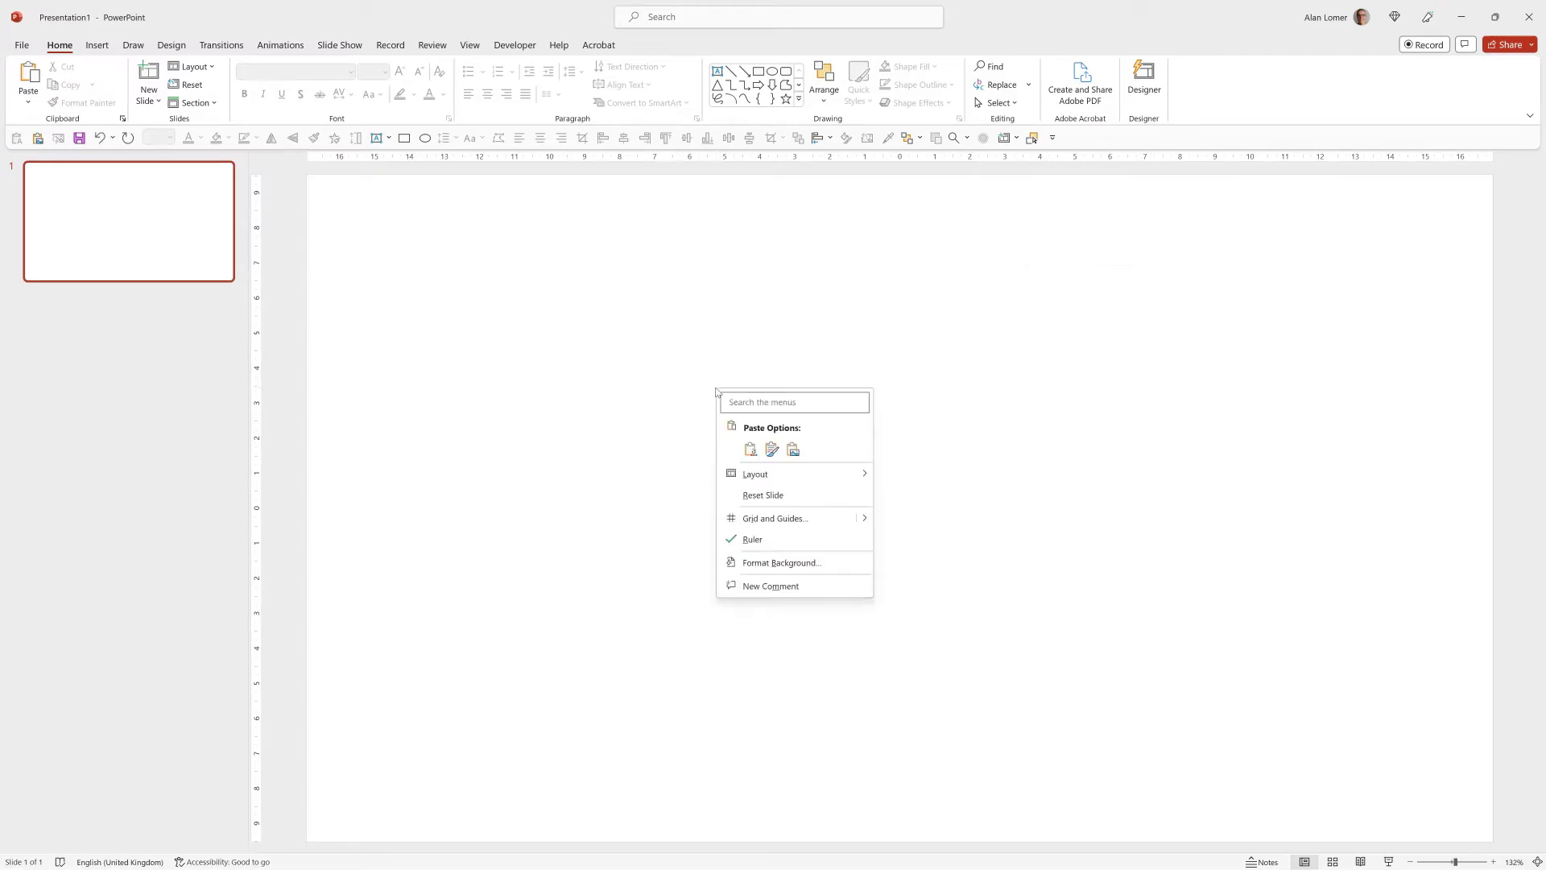
click(781, 562)
click(1508, 345)
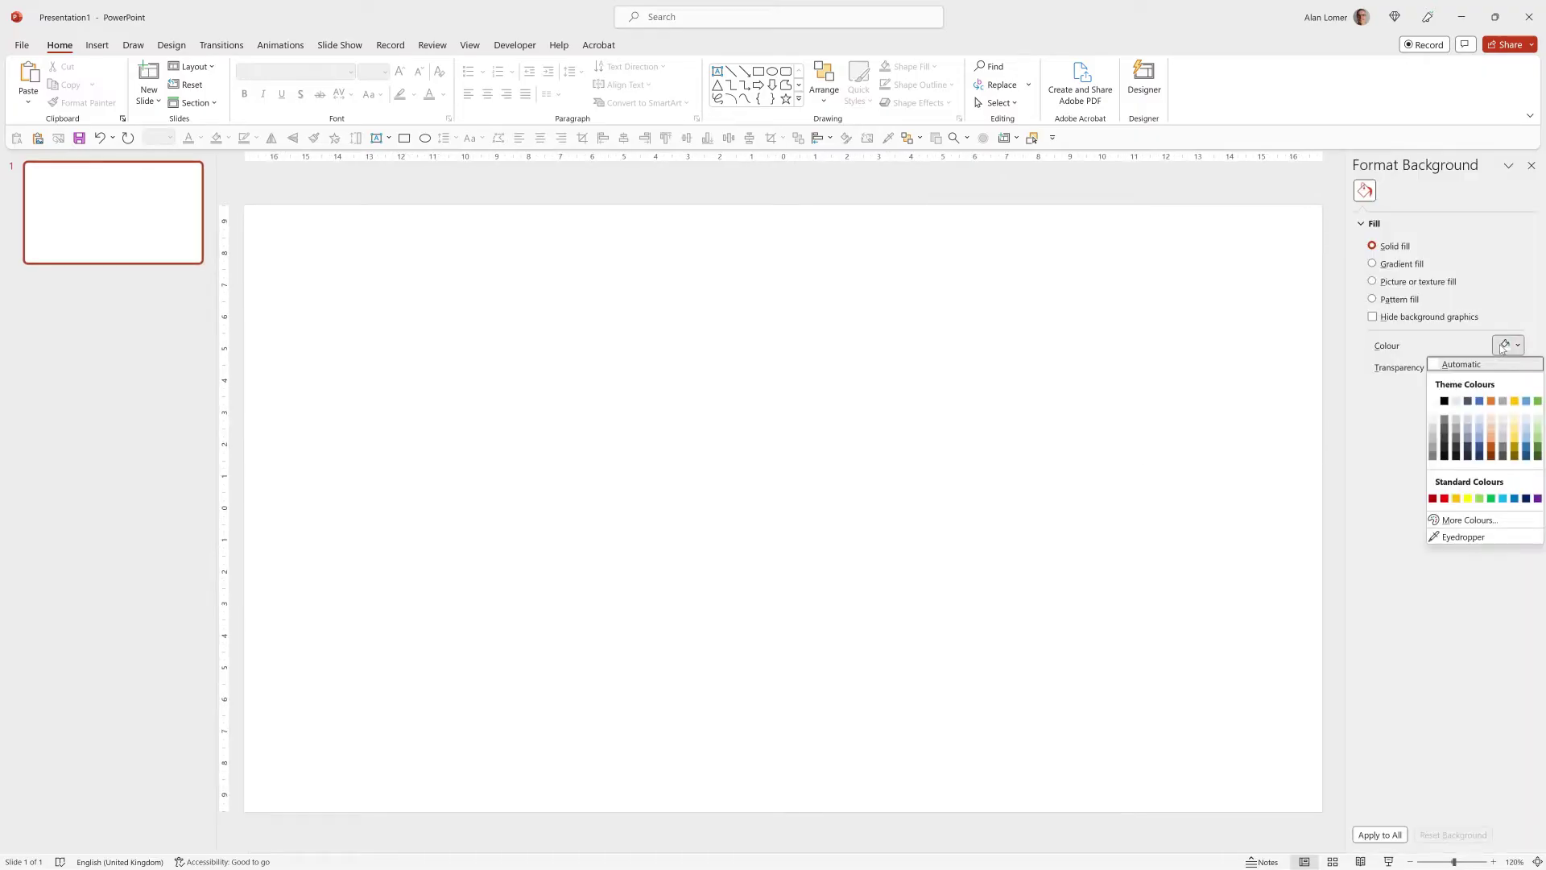
click(1445, 402)
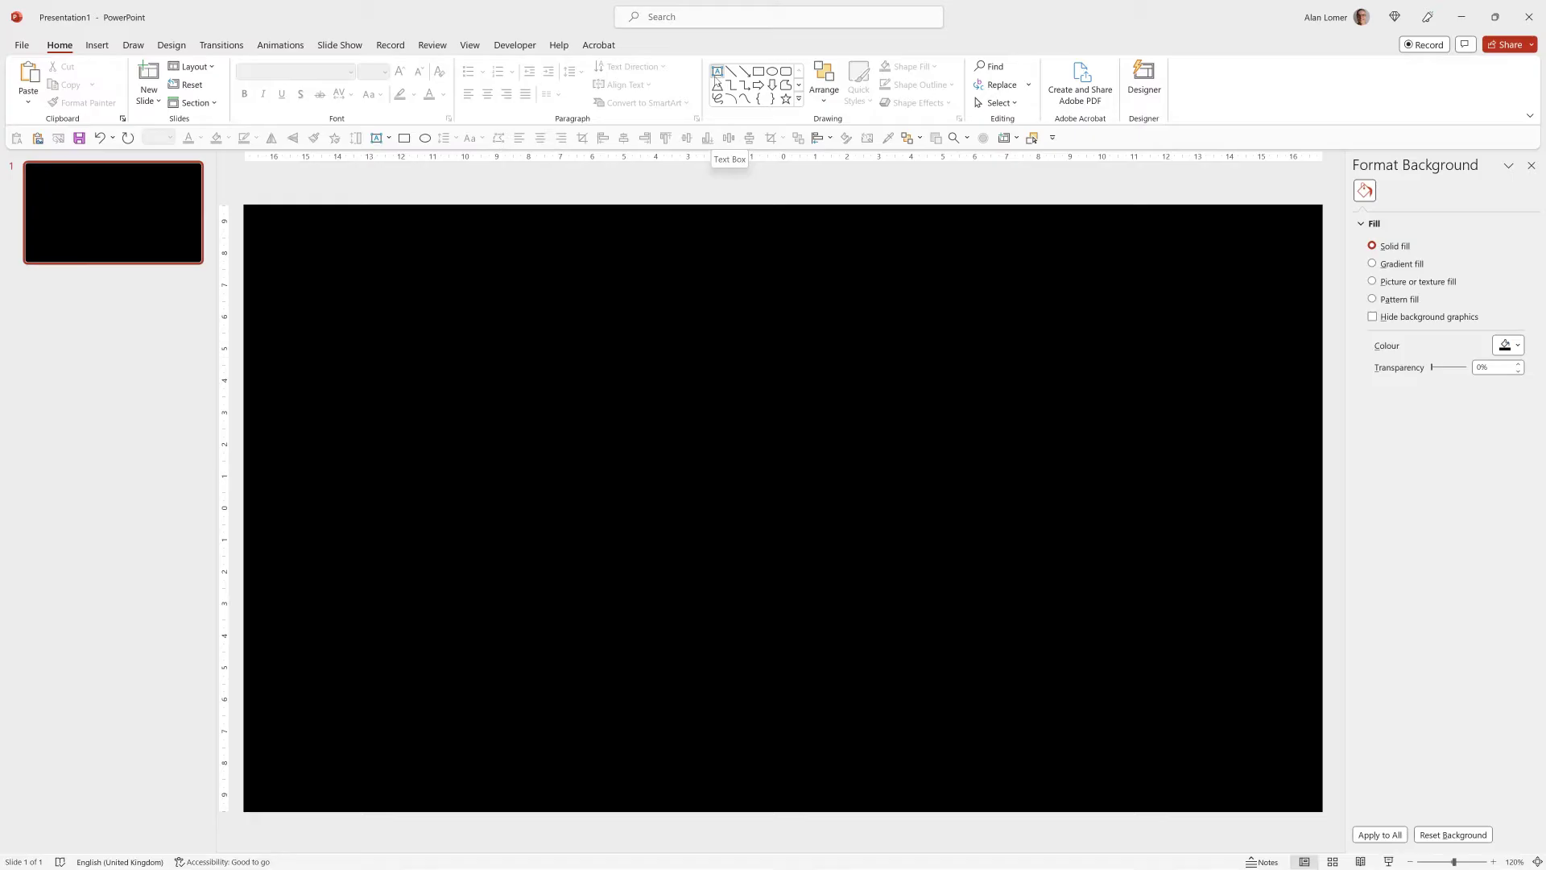
- Add a text box near the slide centre containing BEAUTY in white
click(717, 74)
click(643, 459)
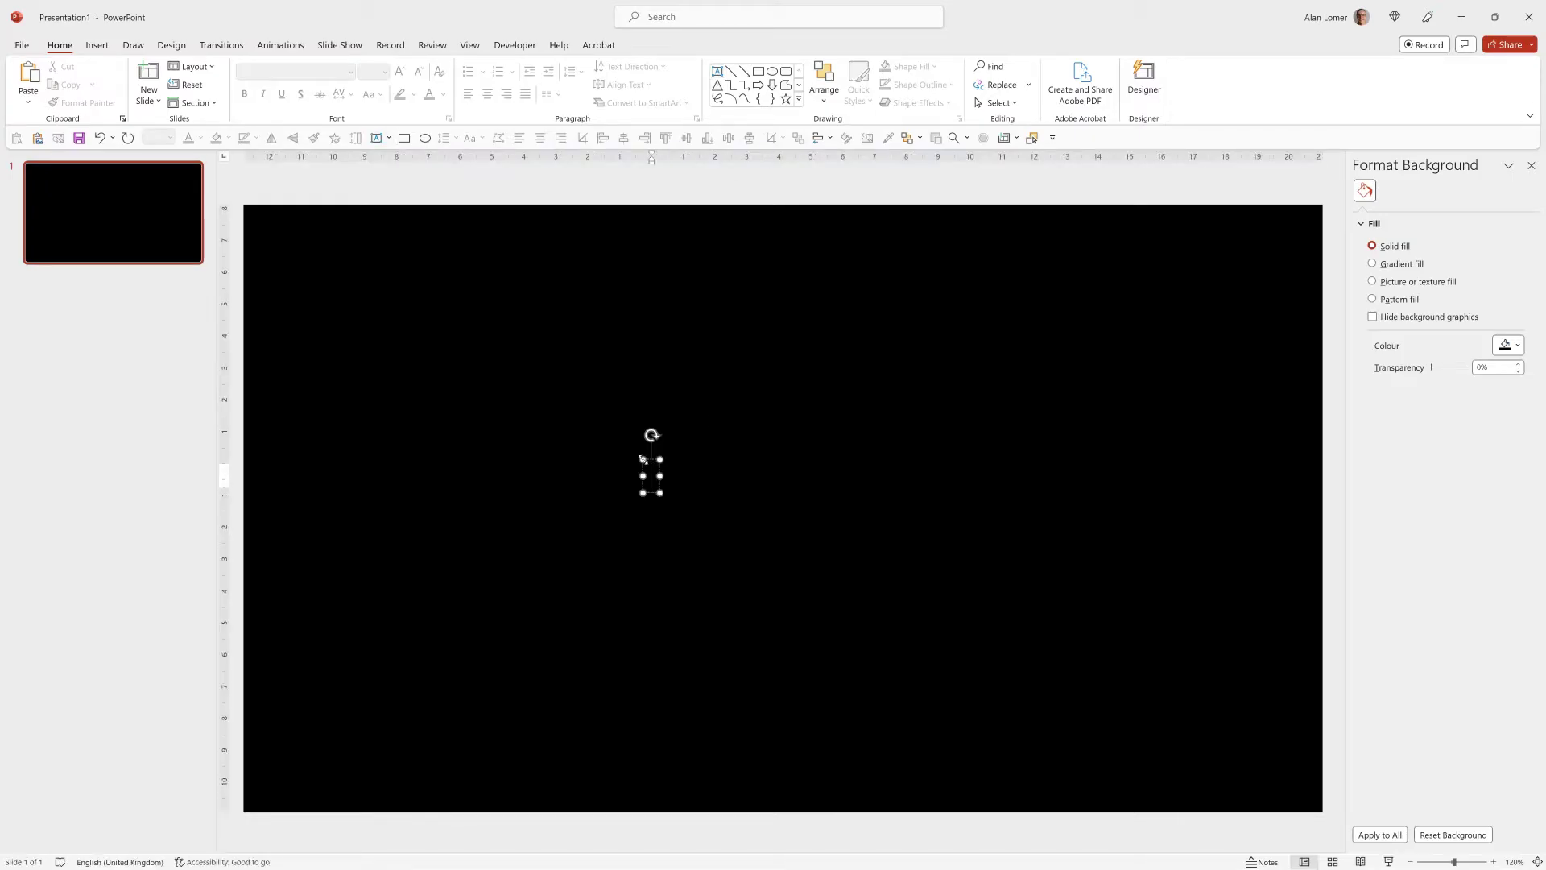
key(ctrl+v)
key(ctrl+a)
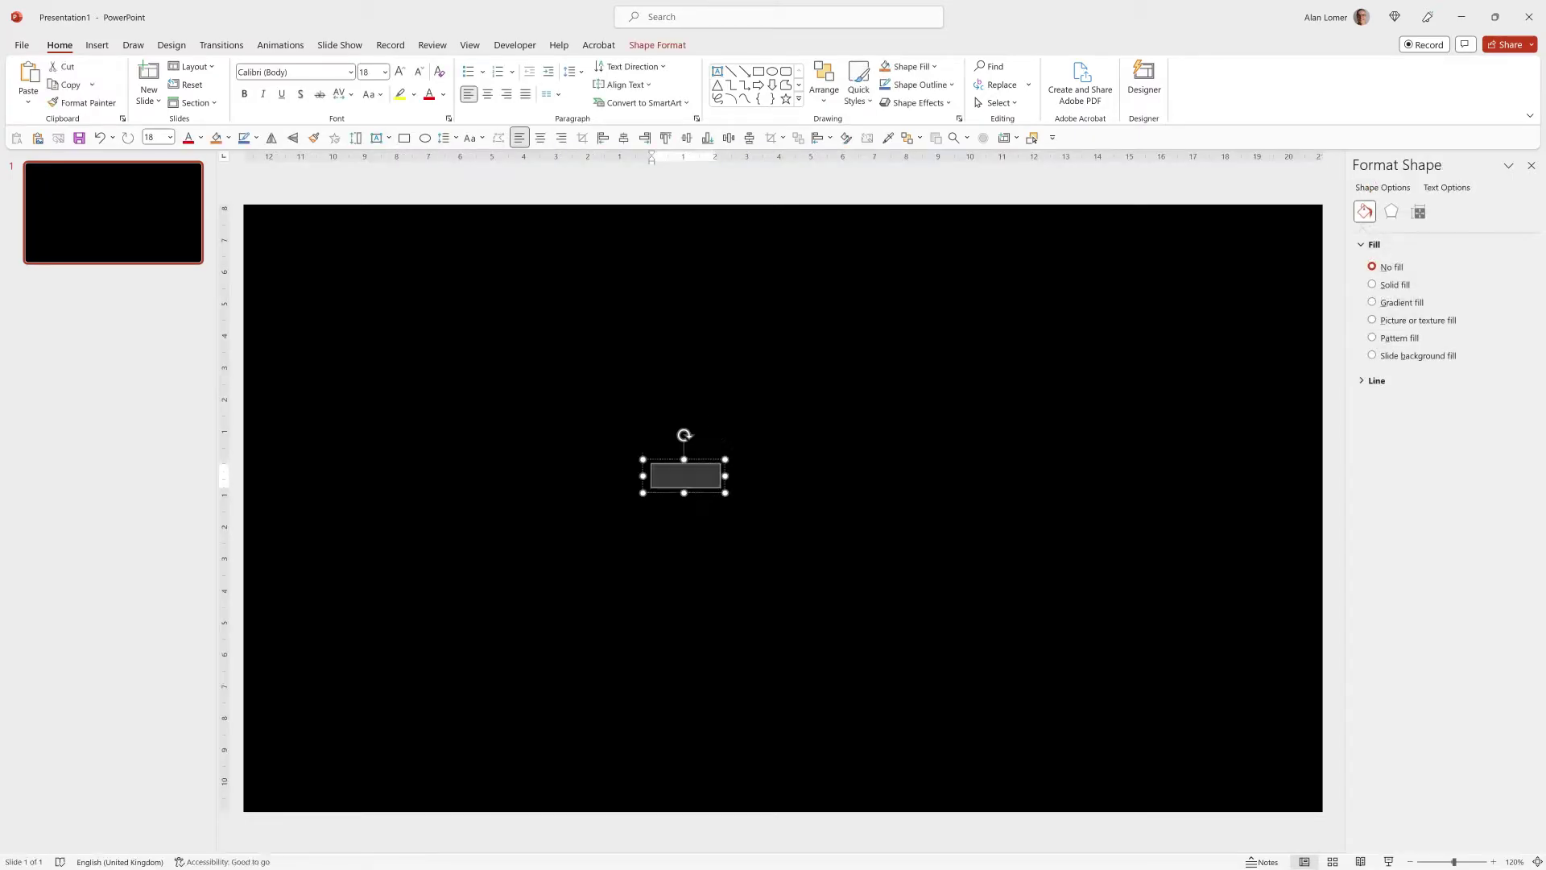
click(443, 95)
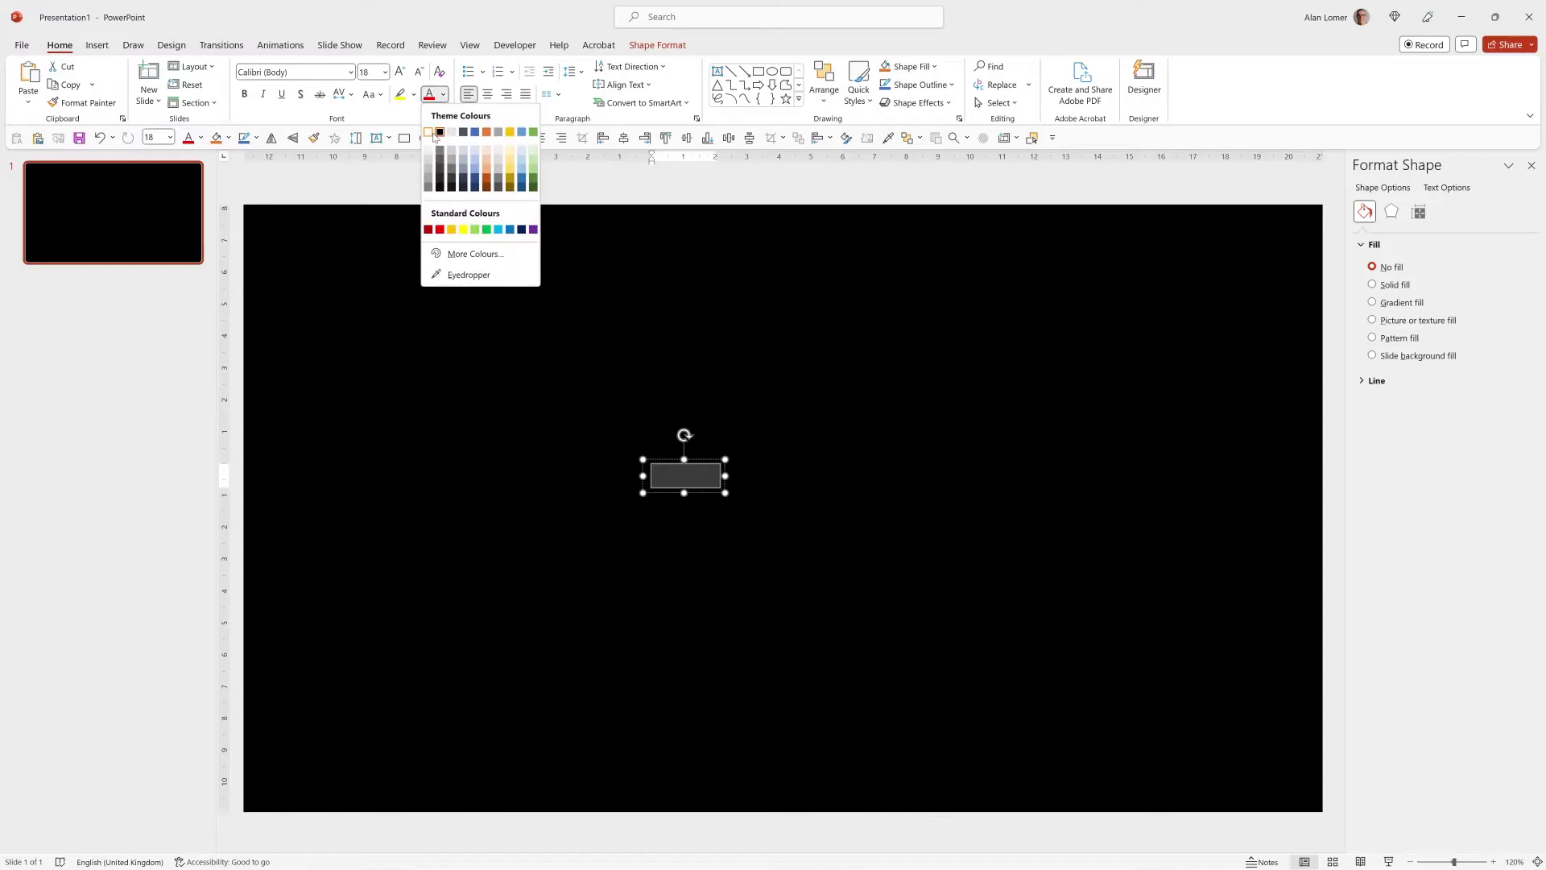
click(432, 134)
- Set BEAUTY to Figtree ExtraBold at 100 pt
click(302, 72)
text(Fig)
text(tree ExtraBold)
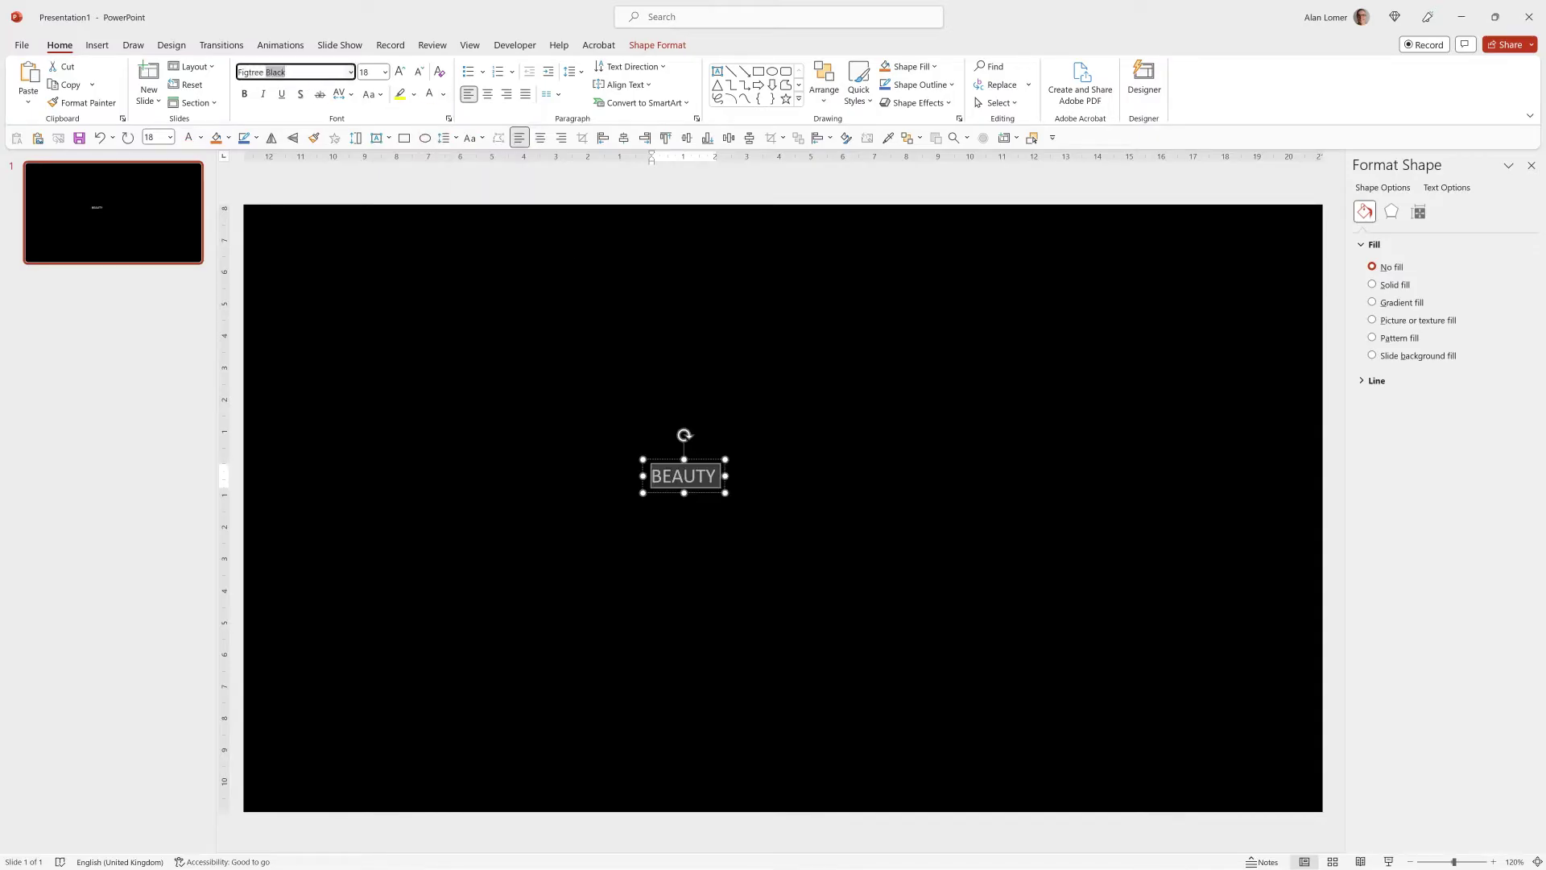
key(Return)
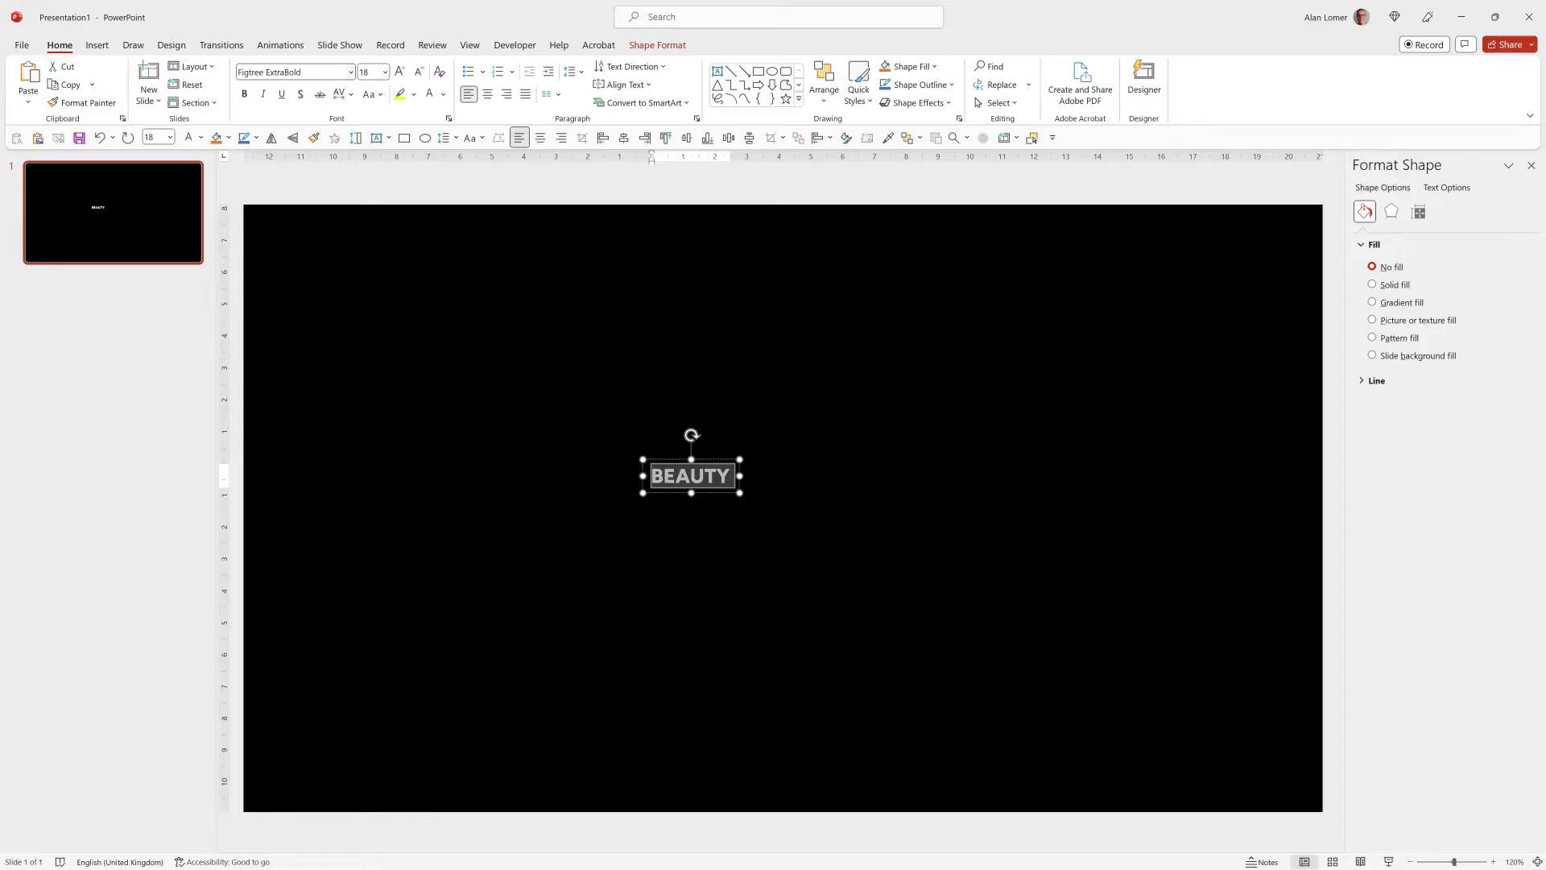
click(385, 72)
text(100)
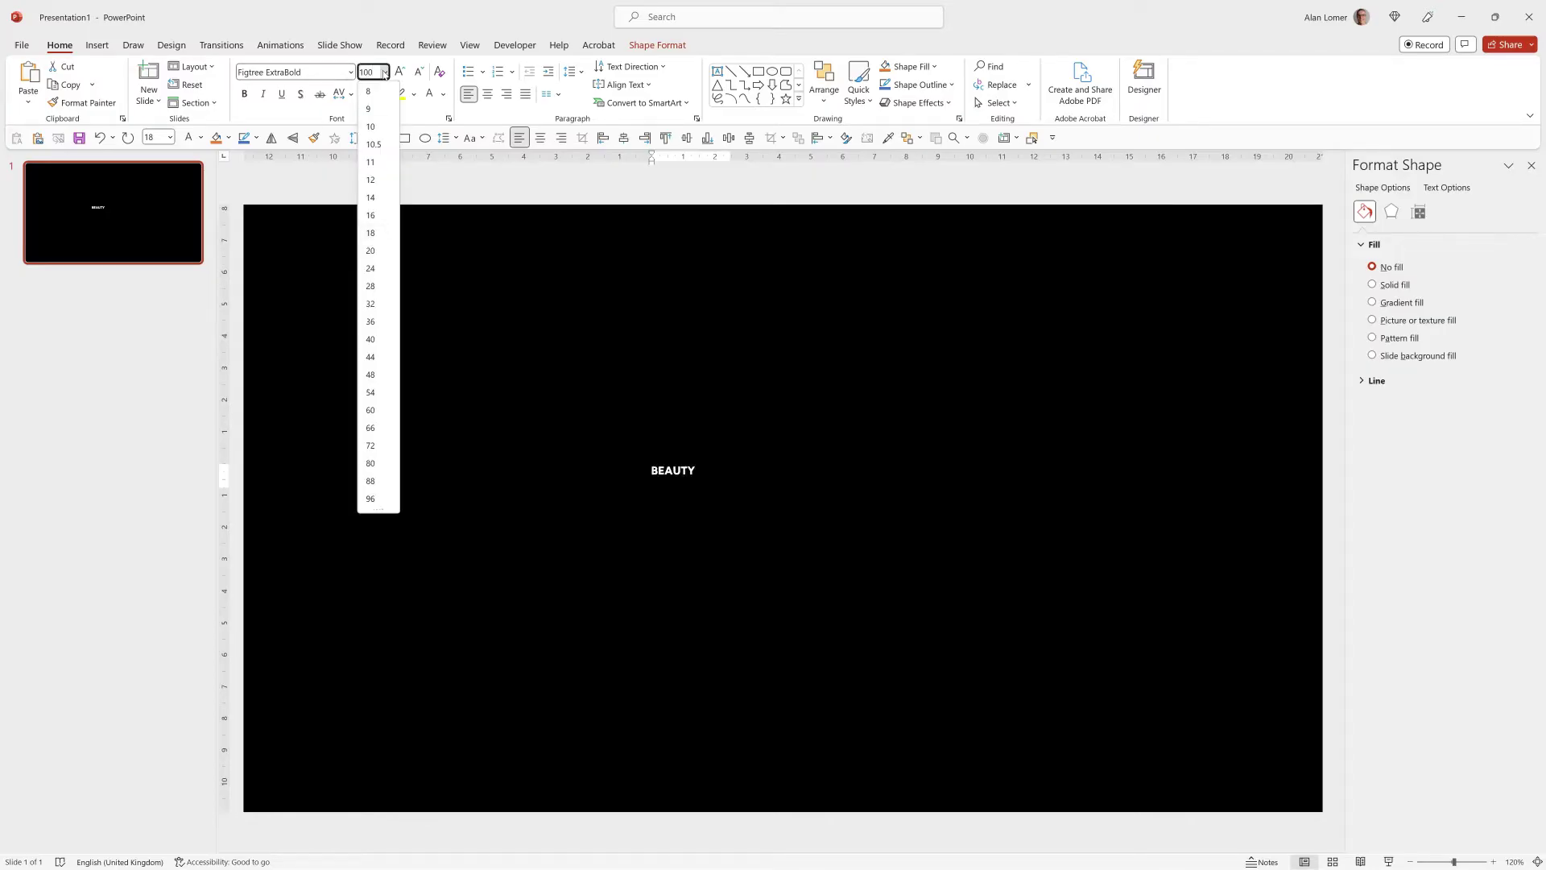
key(Return)
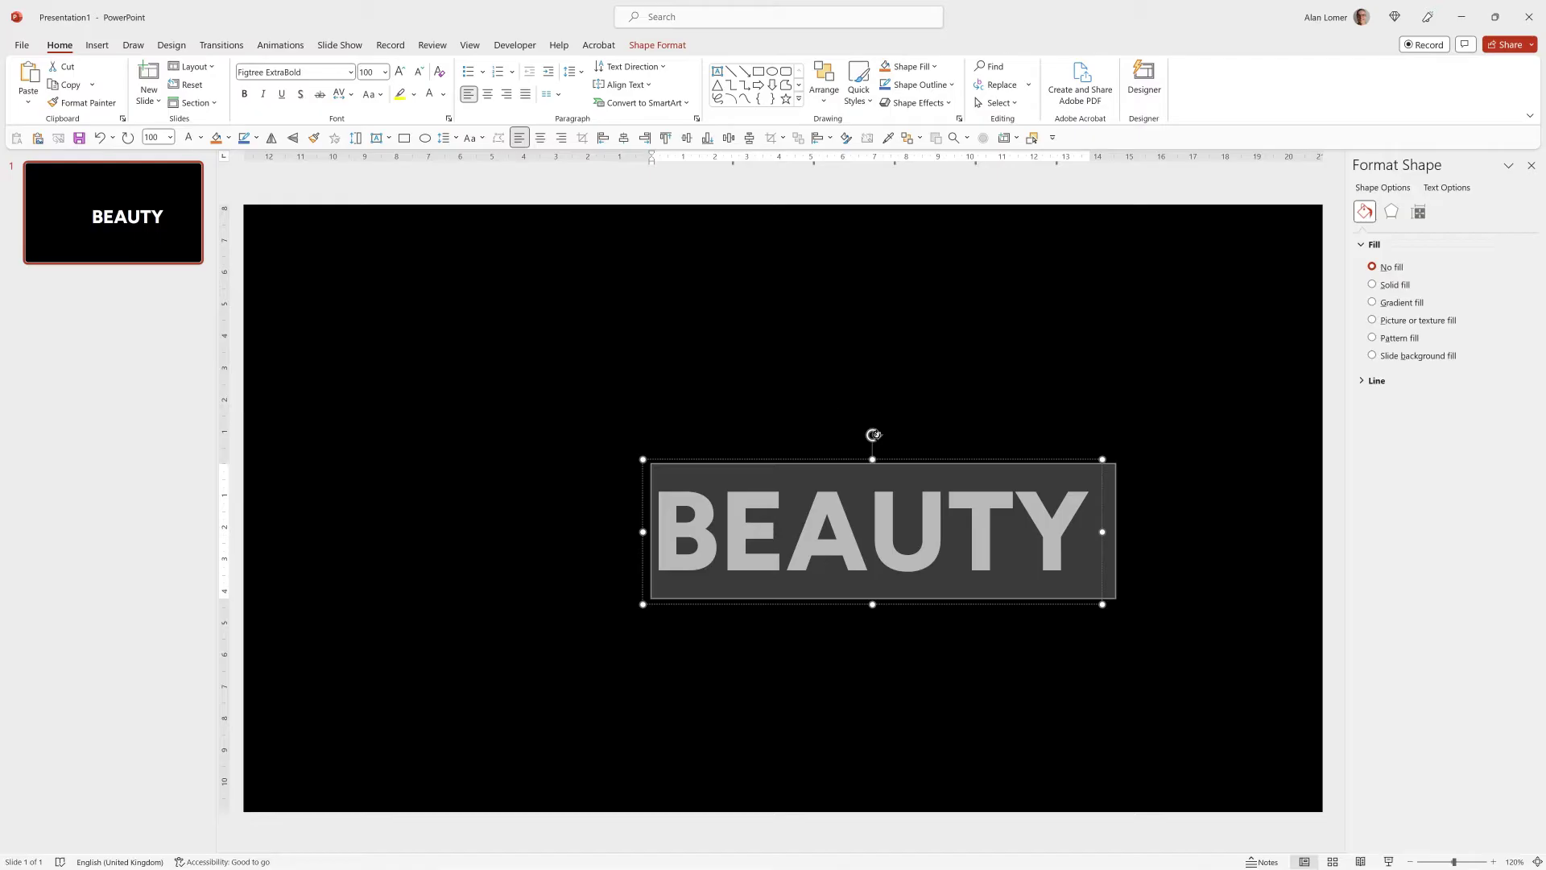
- Rotate BEAUTY to read vertically and move it toward the slide centre
click(874, 435)
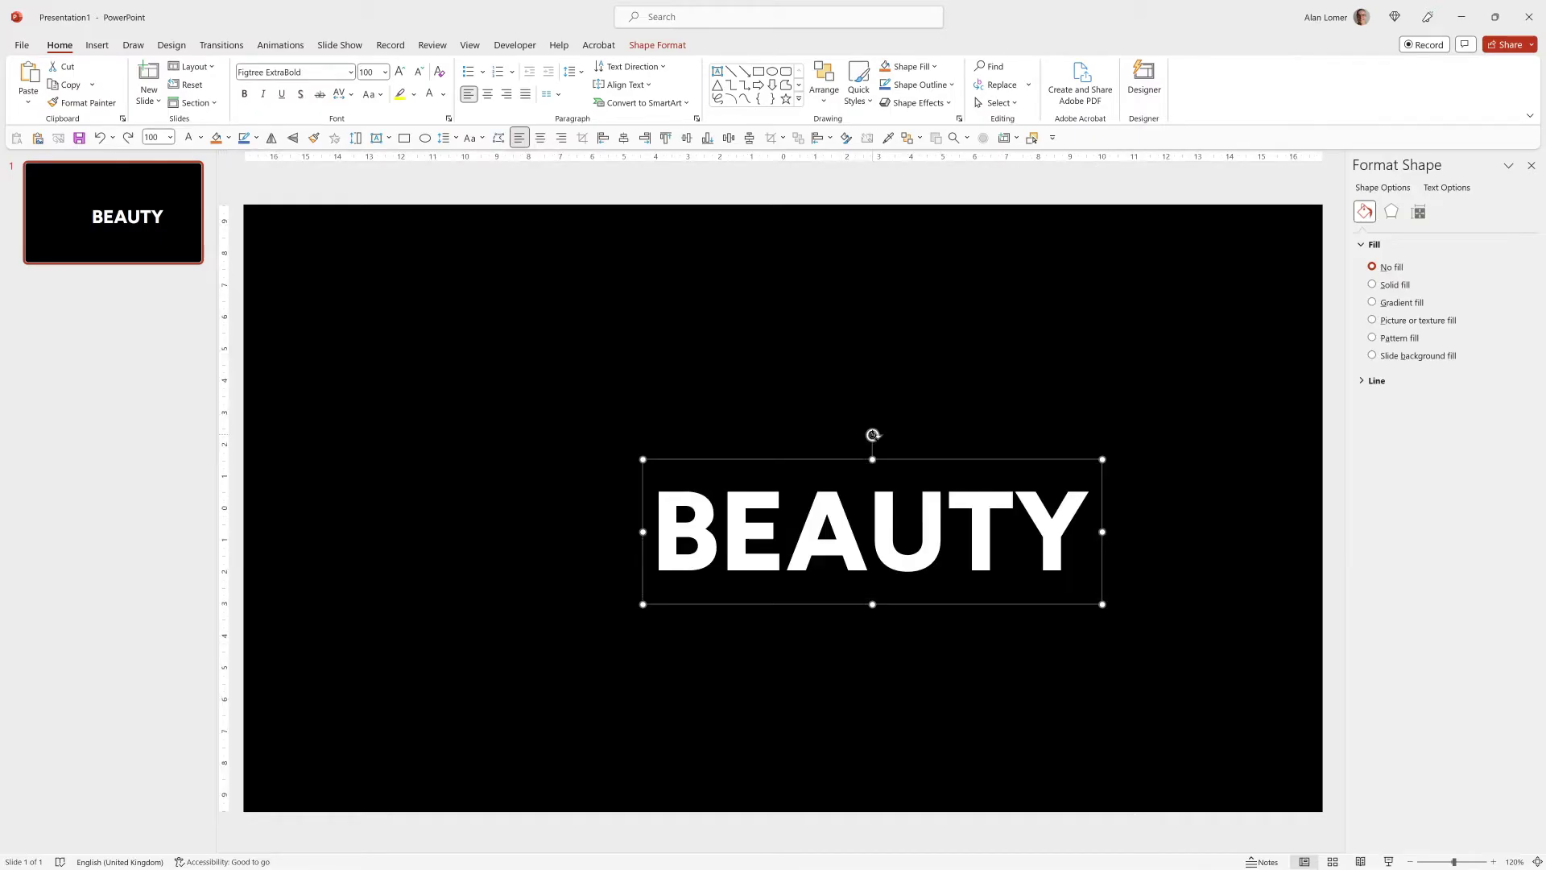
drag(872, 435, 564, 456)
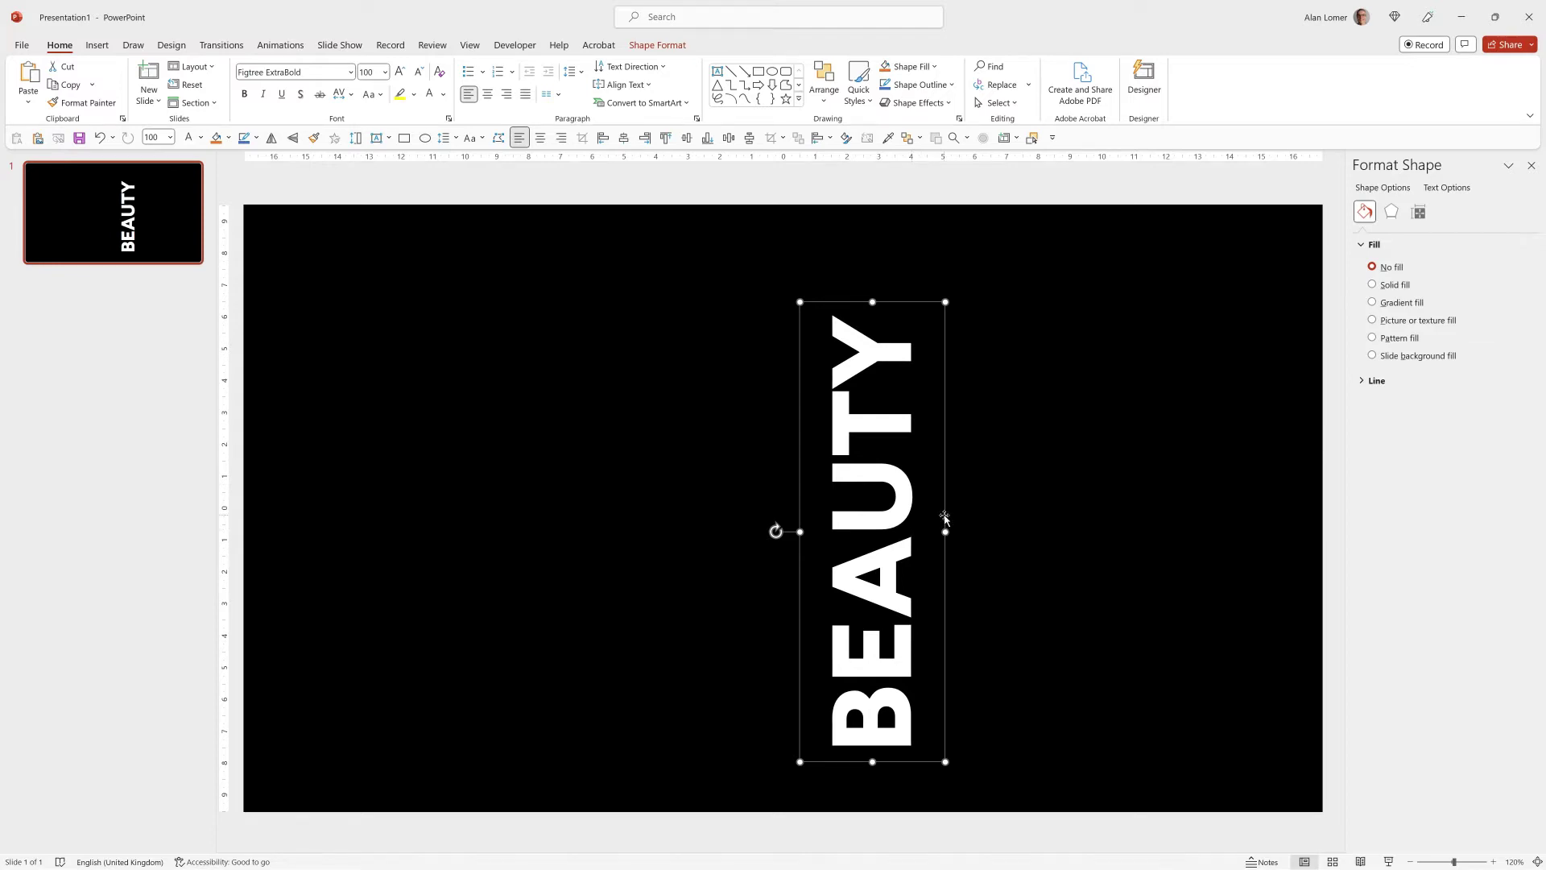
drag(944, 518, 852, 526)
click(915, 448)
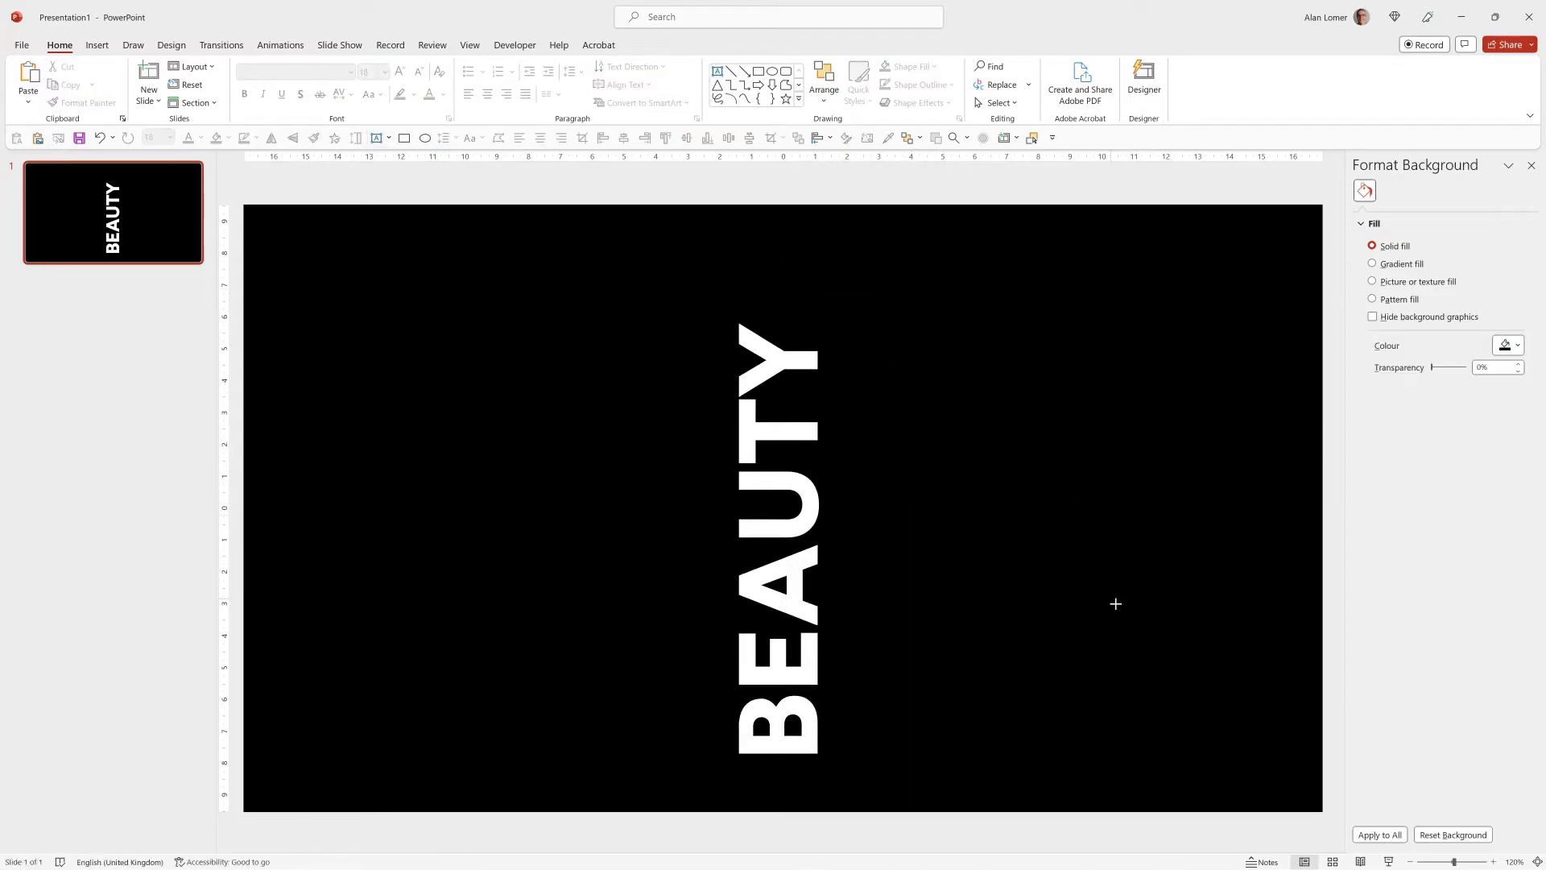
- Draw a new RELATE text box in white Figtree ExtraBold at 88 pt
drag(1115, 603, 888, 477)
key(ctrl+shift+f)
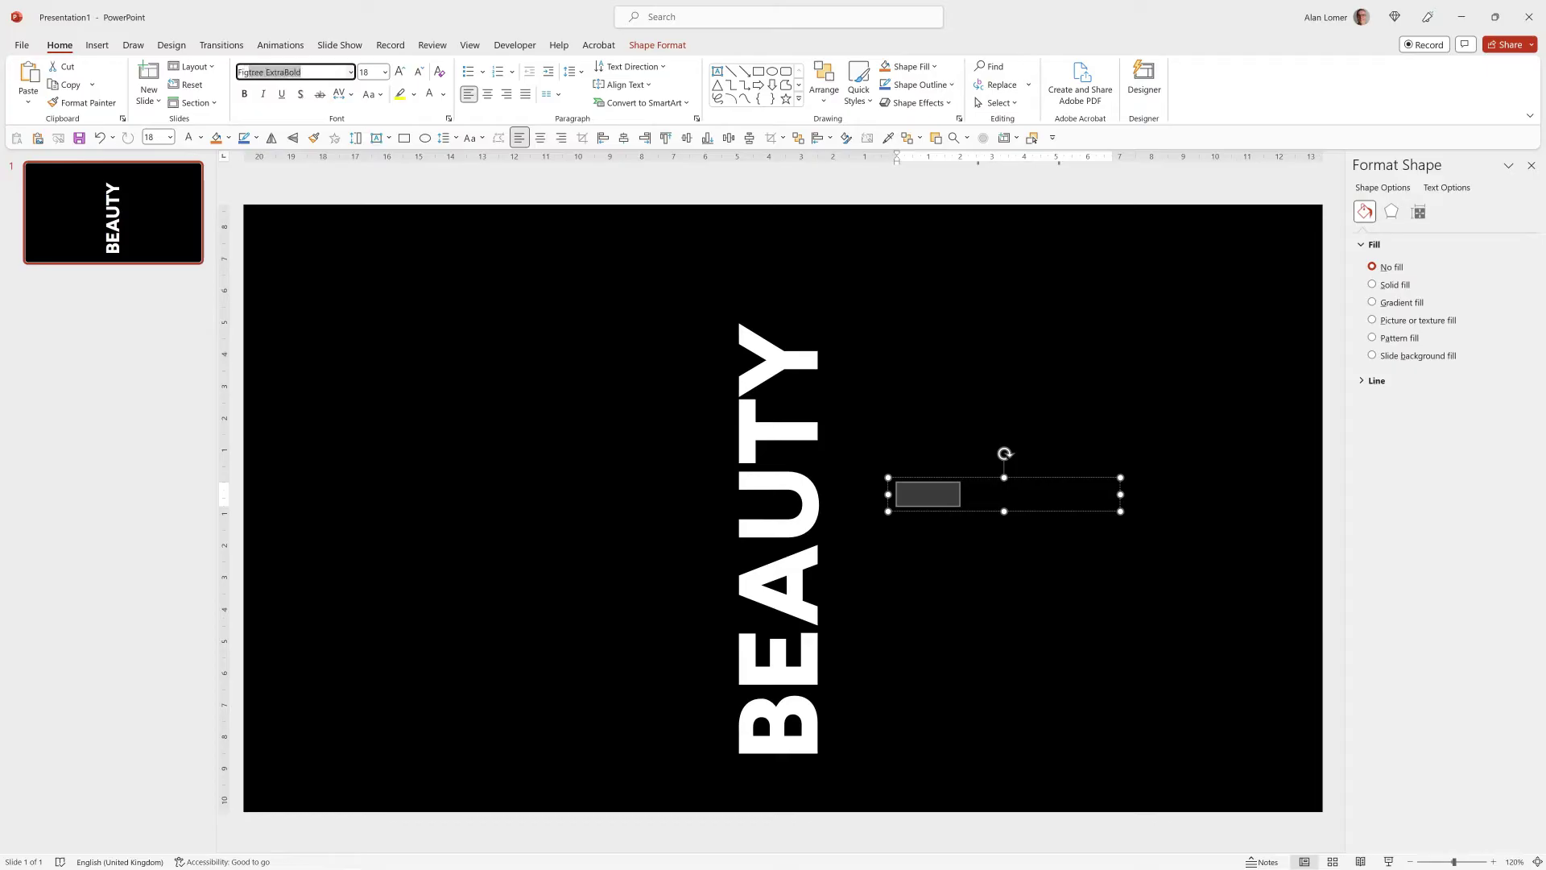
key(Return)
click(429, 94)
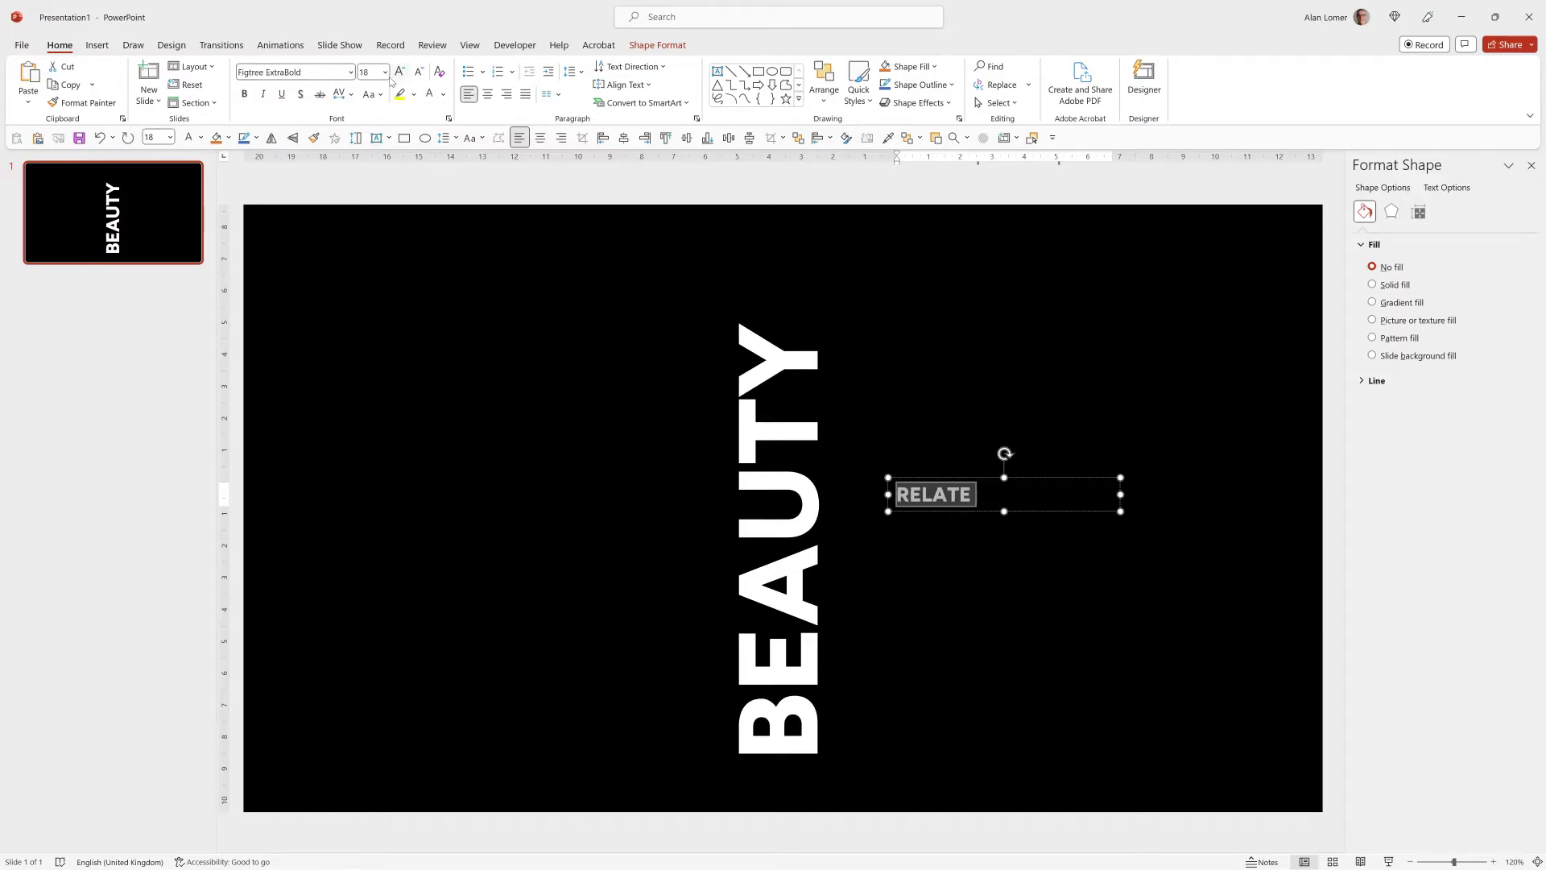
click(369, 72)
text(88)
key(Return)
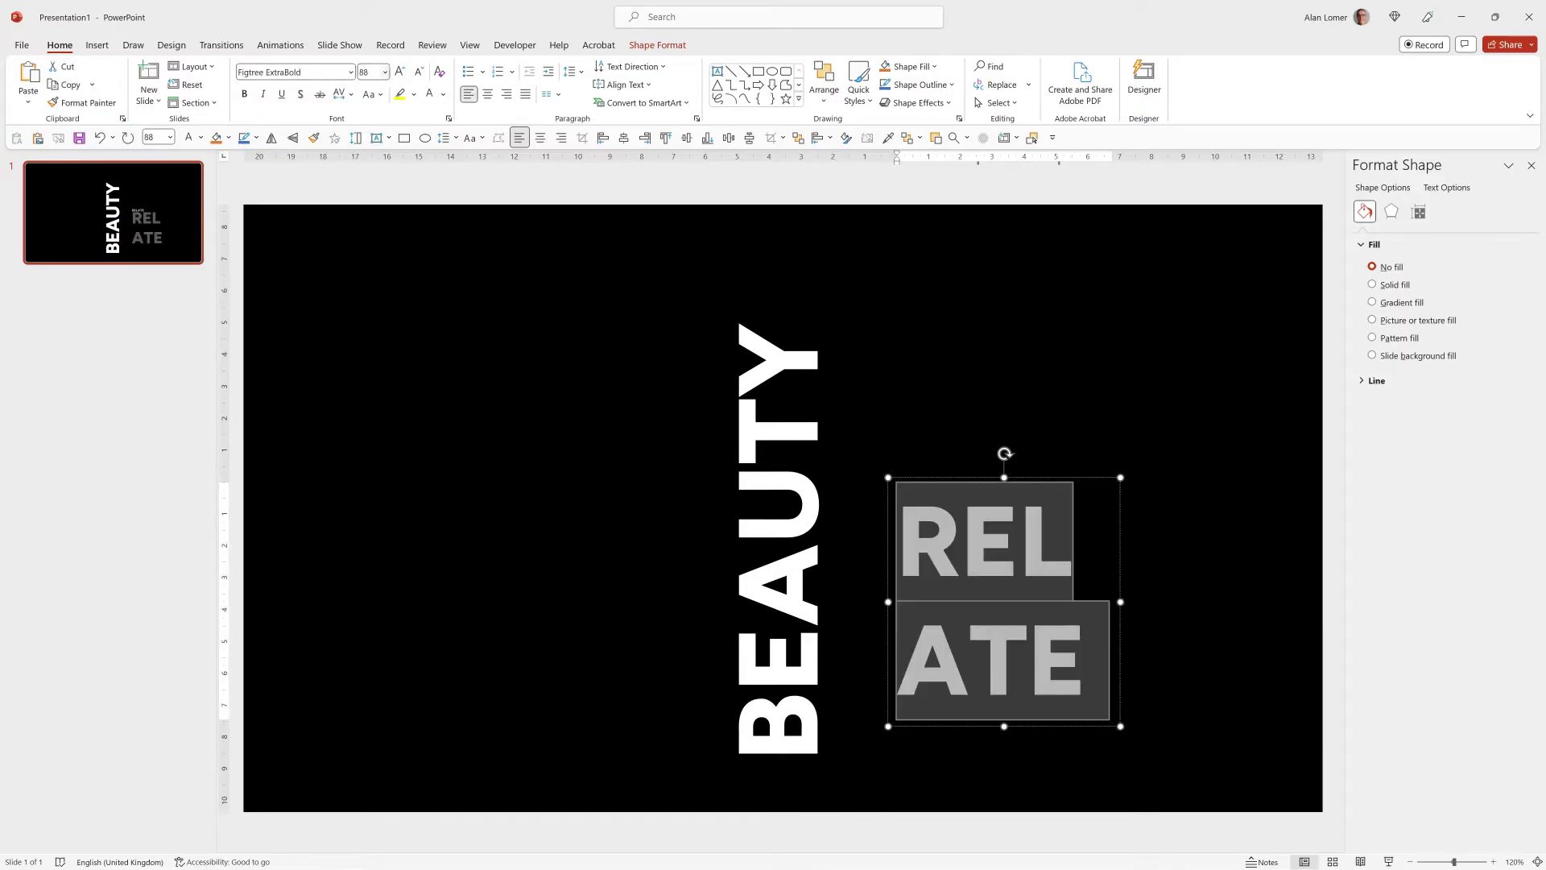
- Widen RELATE to one line, place it atop BEAUTY, and set it as the default text box
drag(1121, 602, 1340, 577)
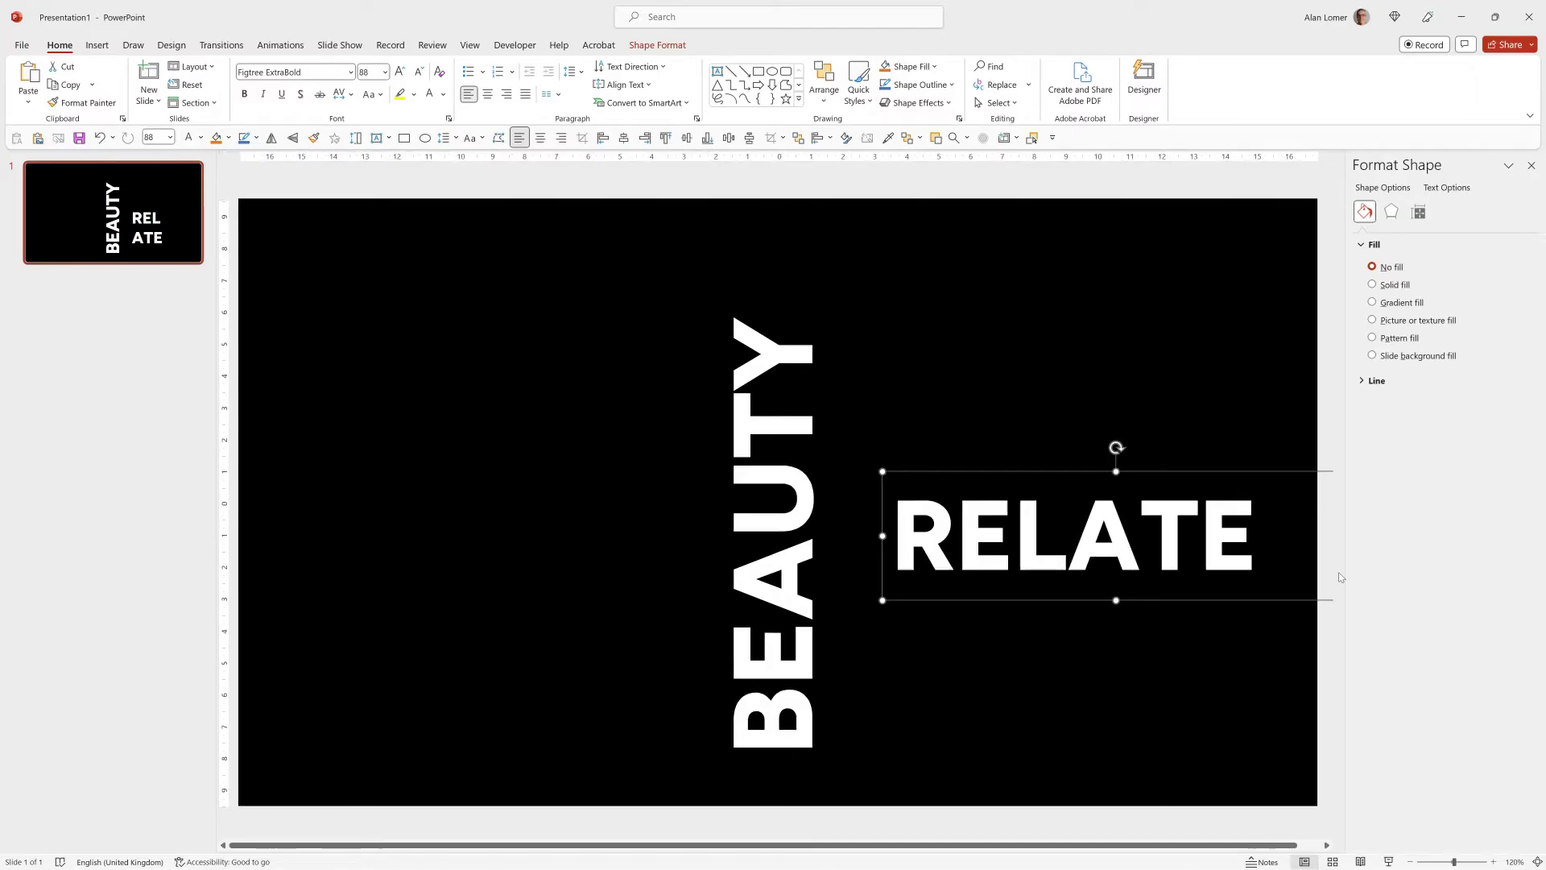
drag(1018, 473, 965, 342)
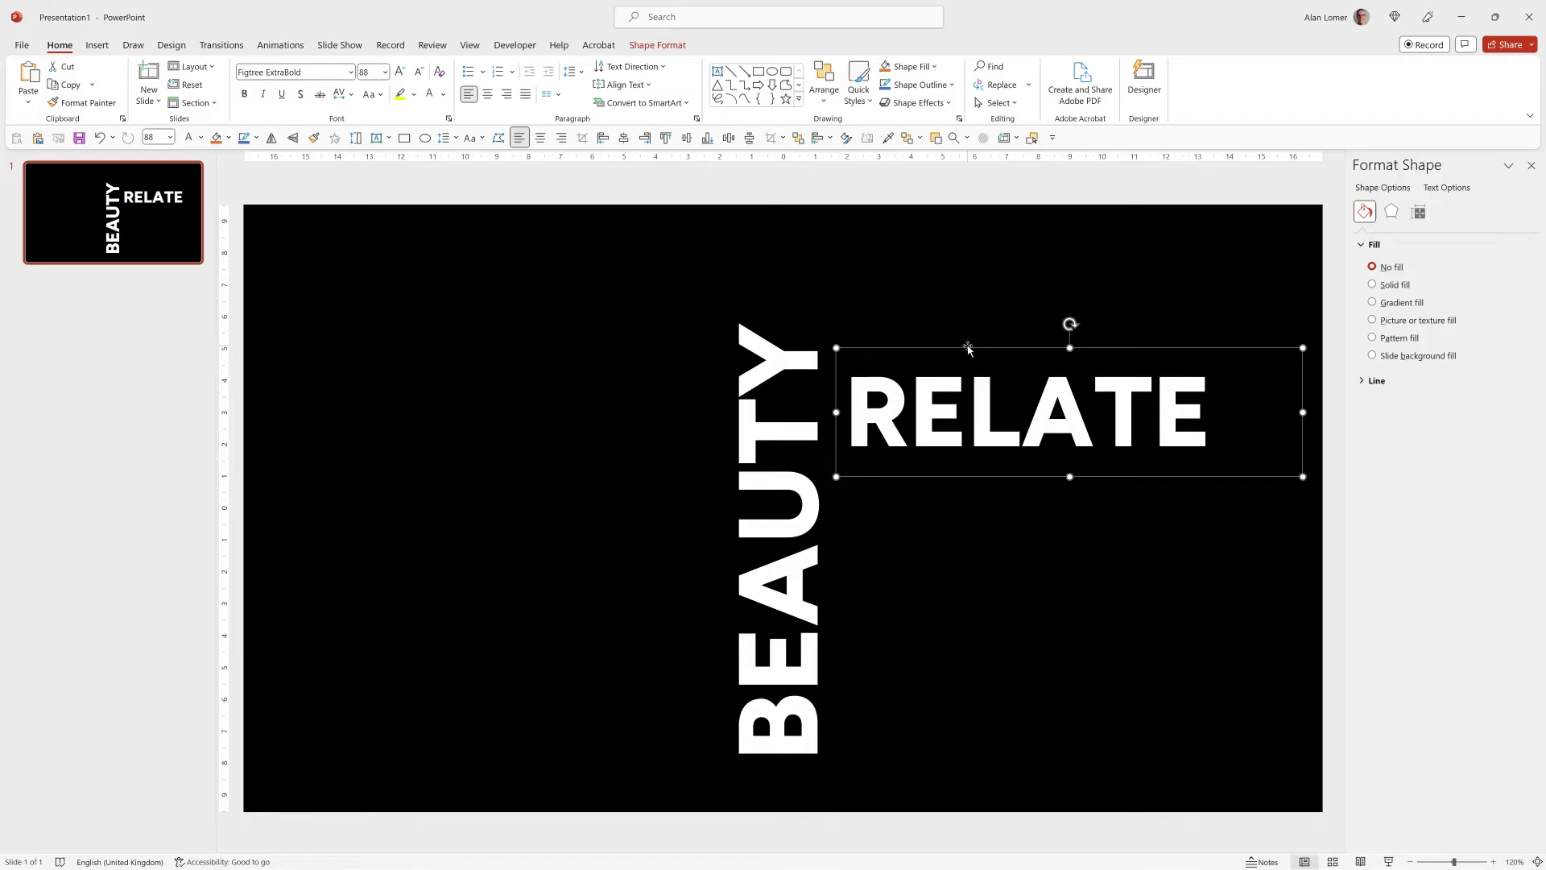
right_click(969, 350)
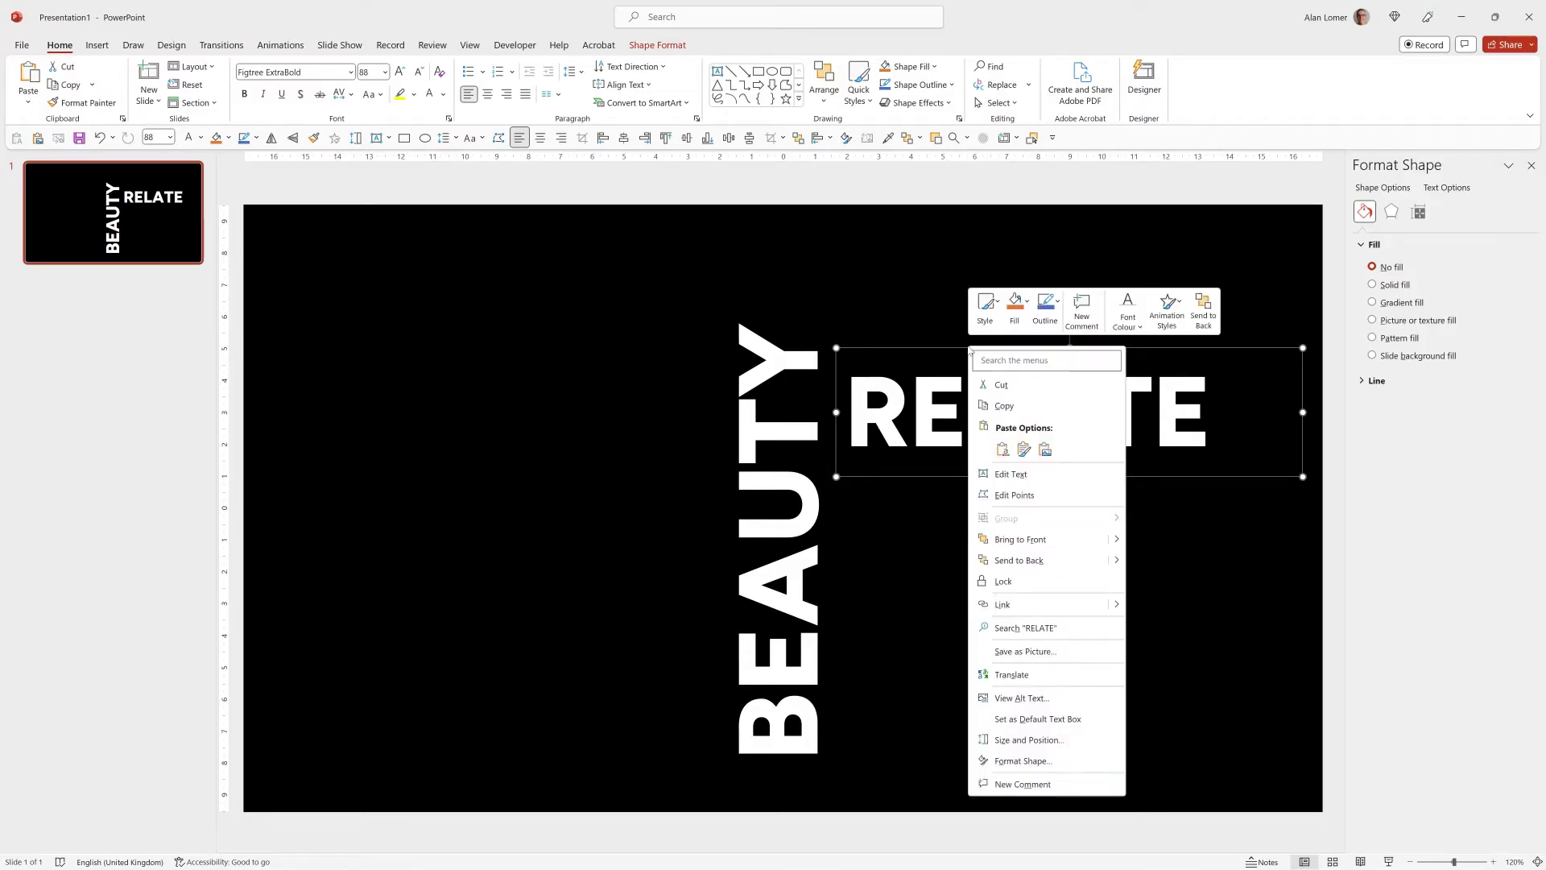
click(1038, 719)
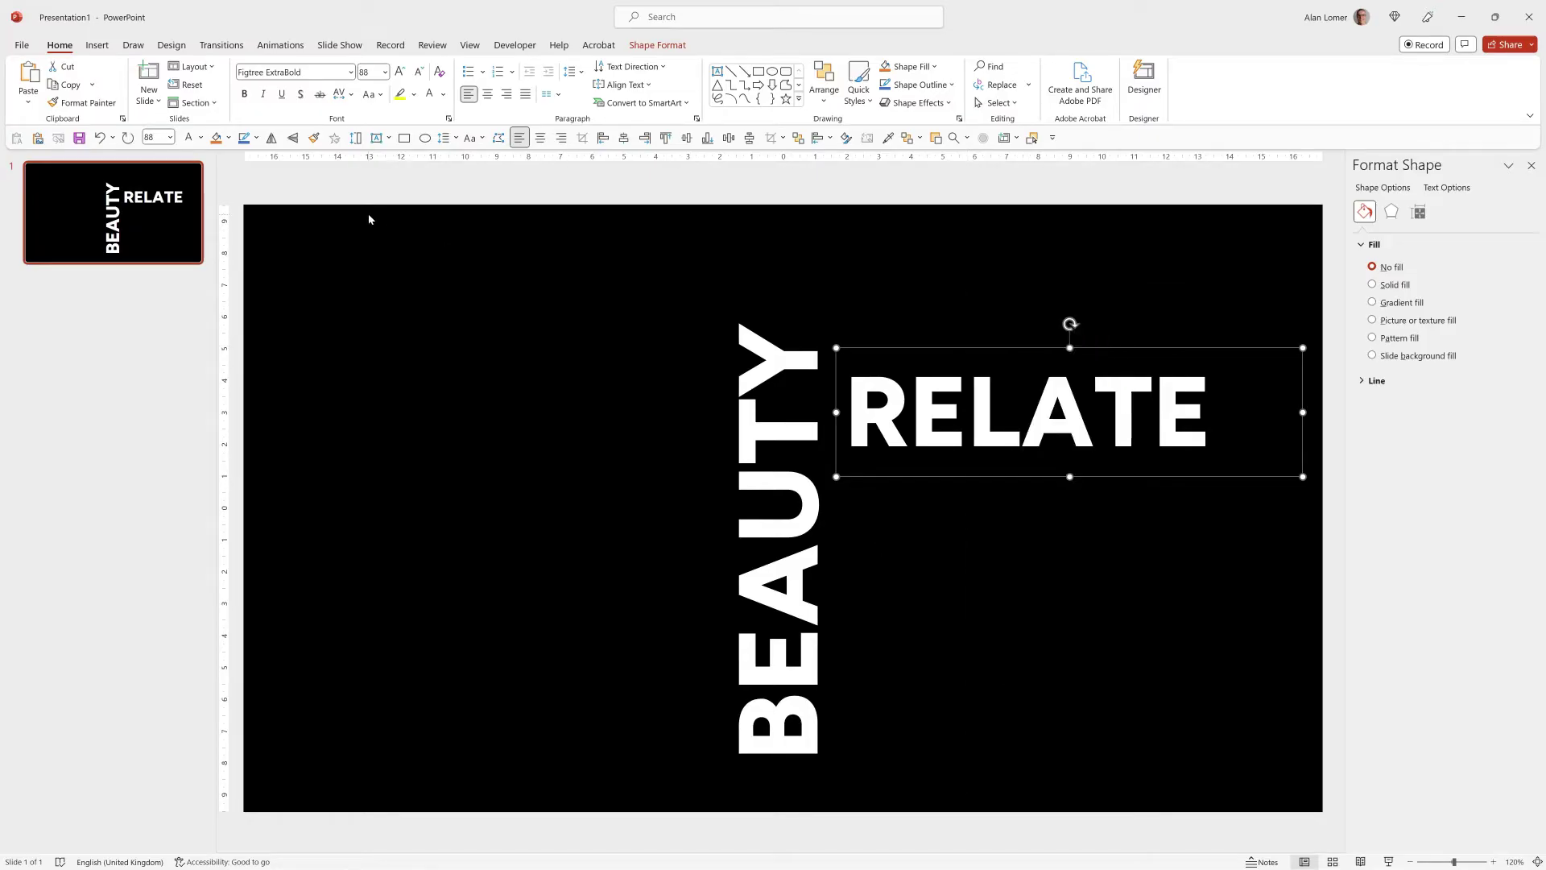
- Draw another text box on the slide's left and start typing in it
click(376, 138)
drag(333, 434, 498, 561)
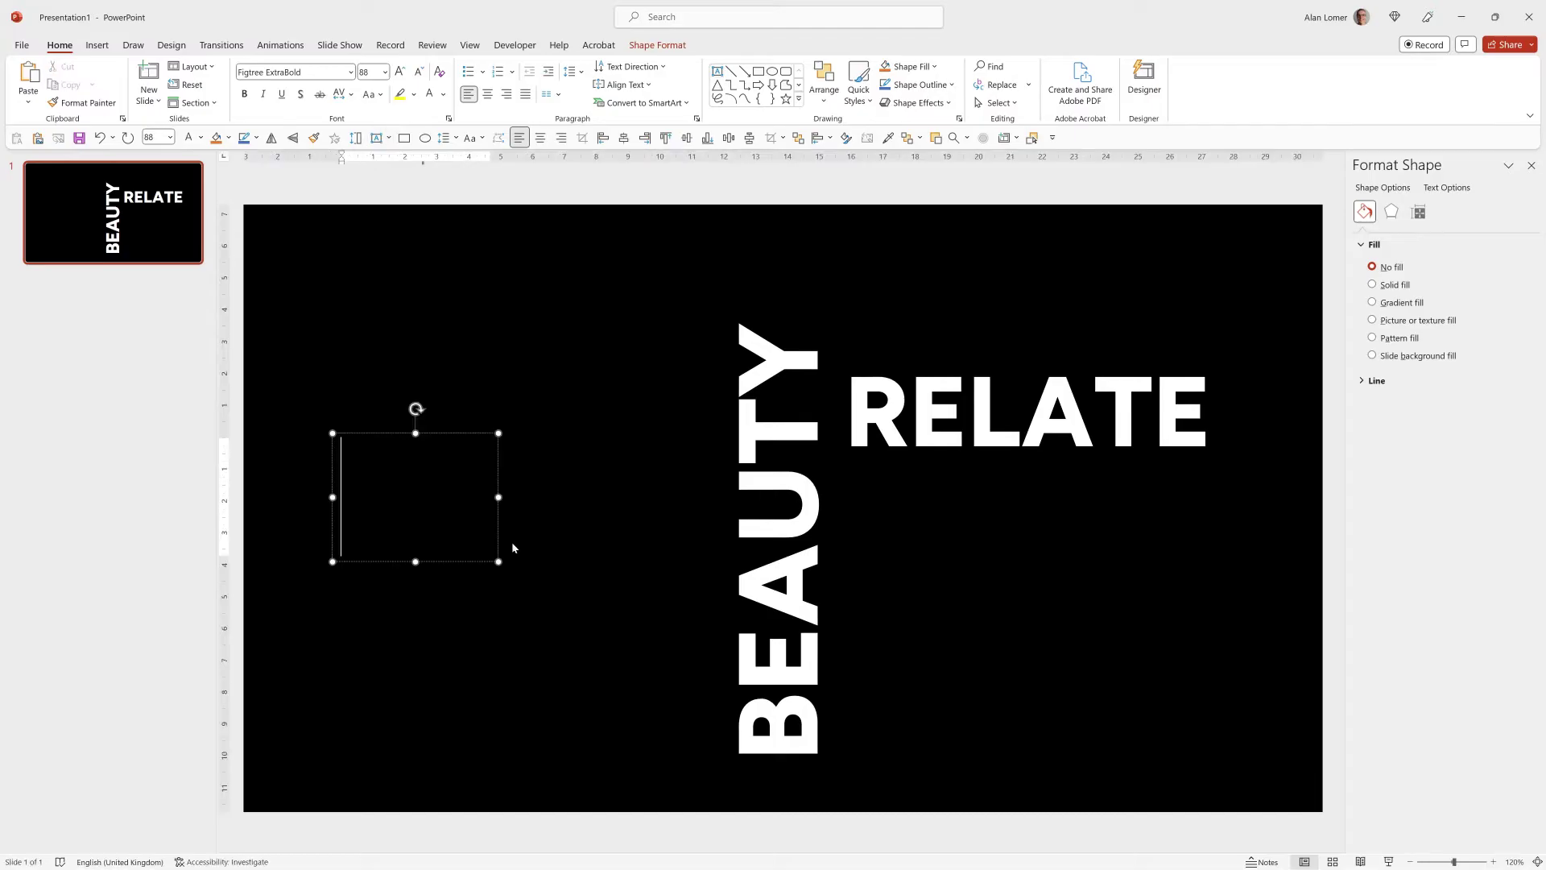
text(Df dfl ;)
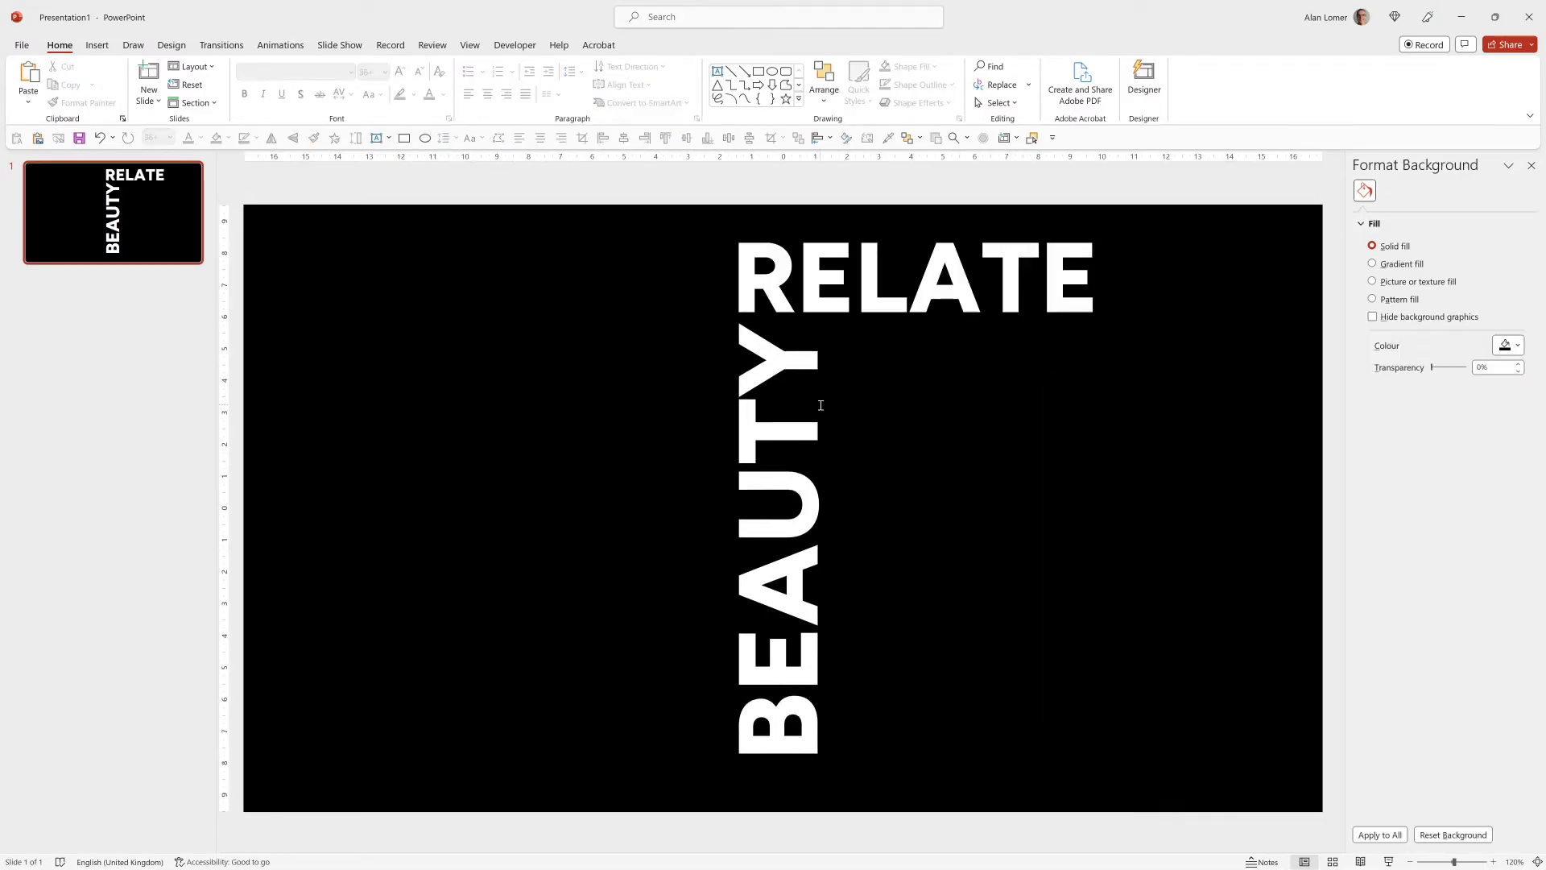
- Paste the remaining words (DREAMS, DESIRE, POWER, STYLE, TIME) and shift the whole cloud right
key(ctrl+v)
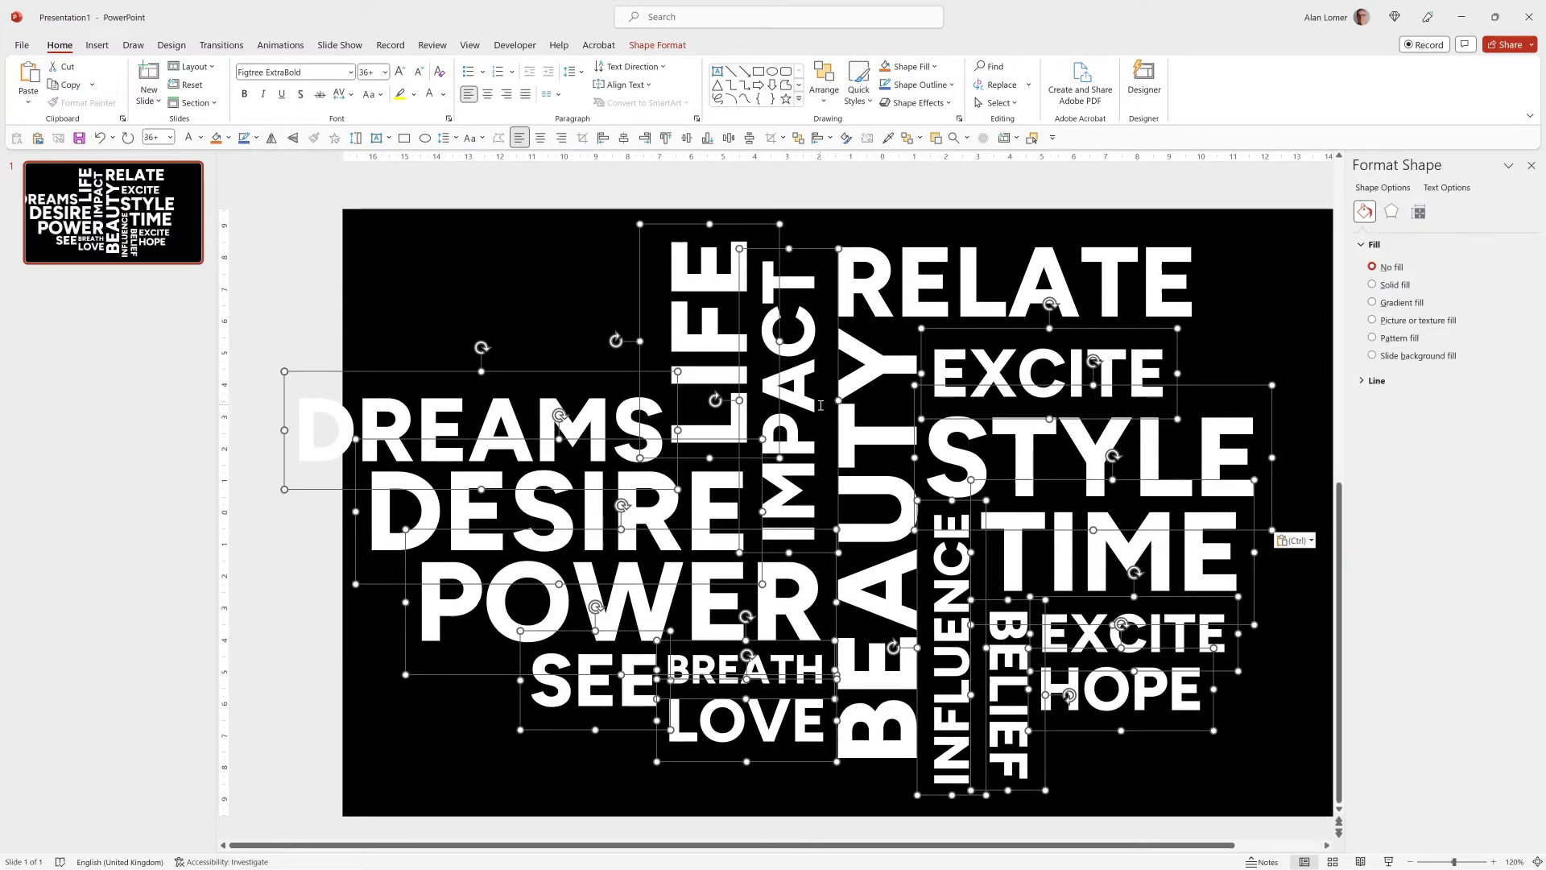
key(ctrl+a)
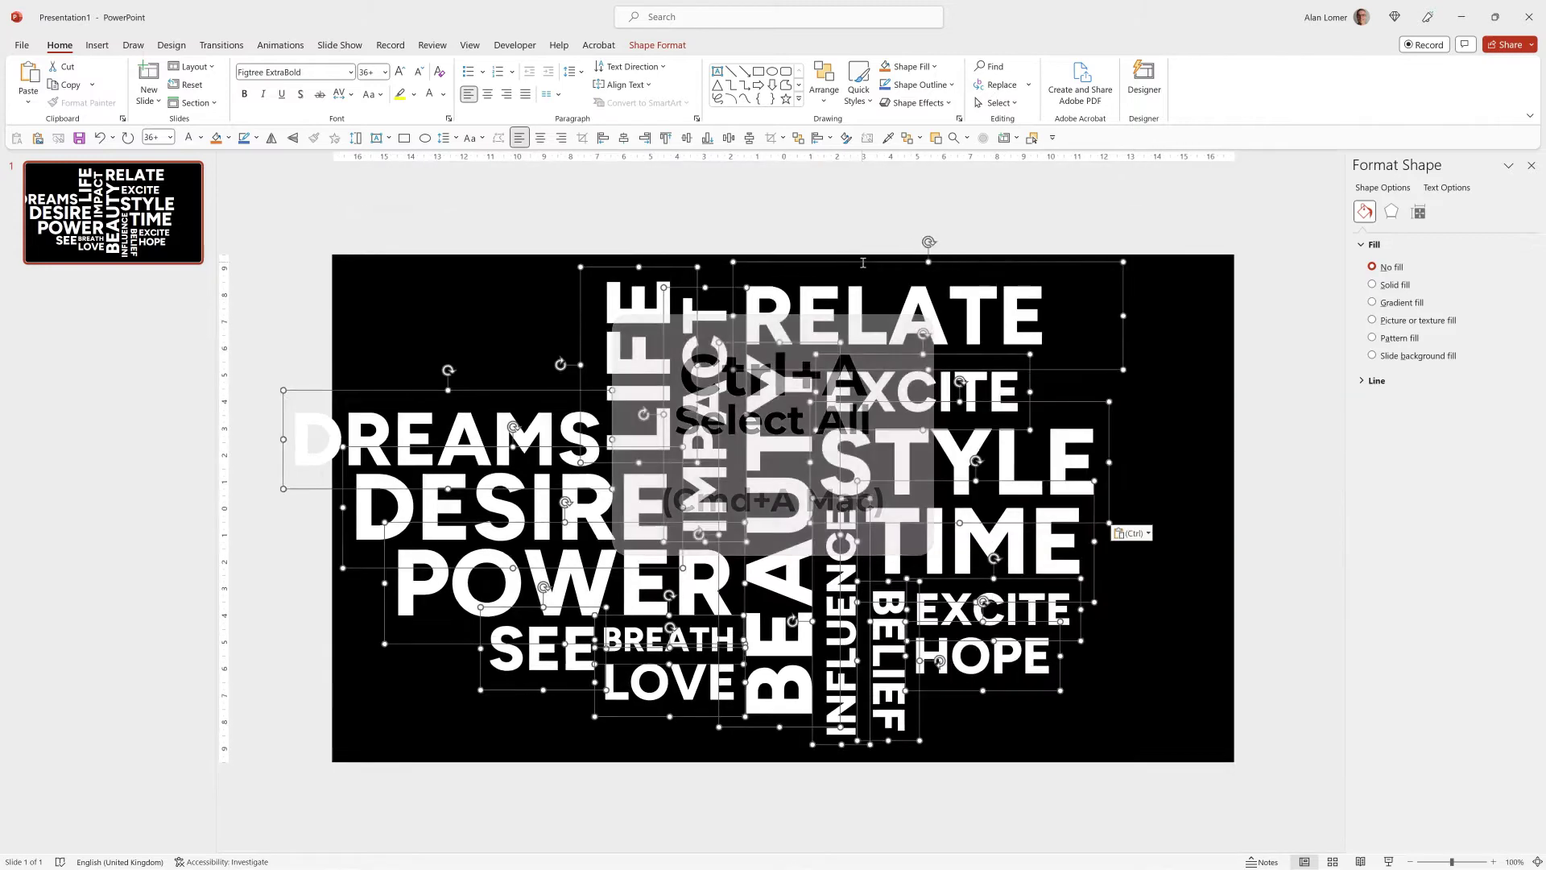
scroll(1079, 346, down, 2)
drag(1124, 348, 1208, 349)
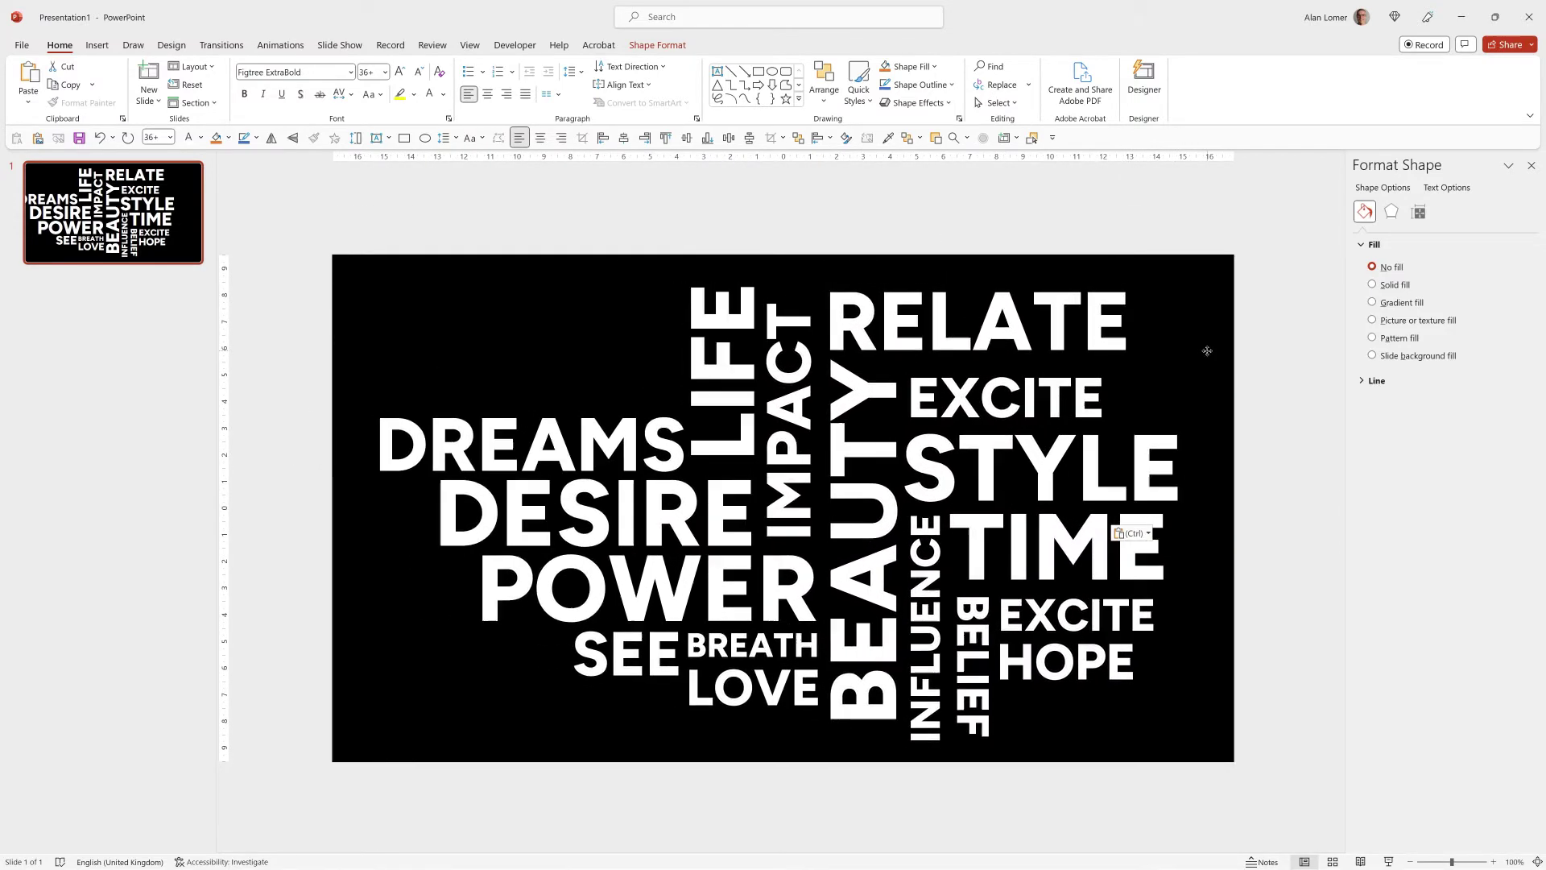
click(284, 582)
click(92, 211)
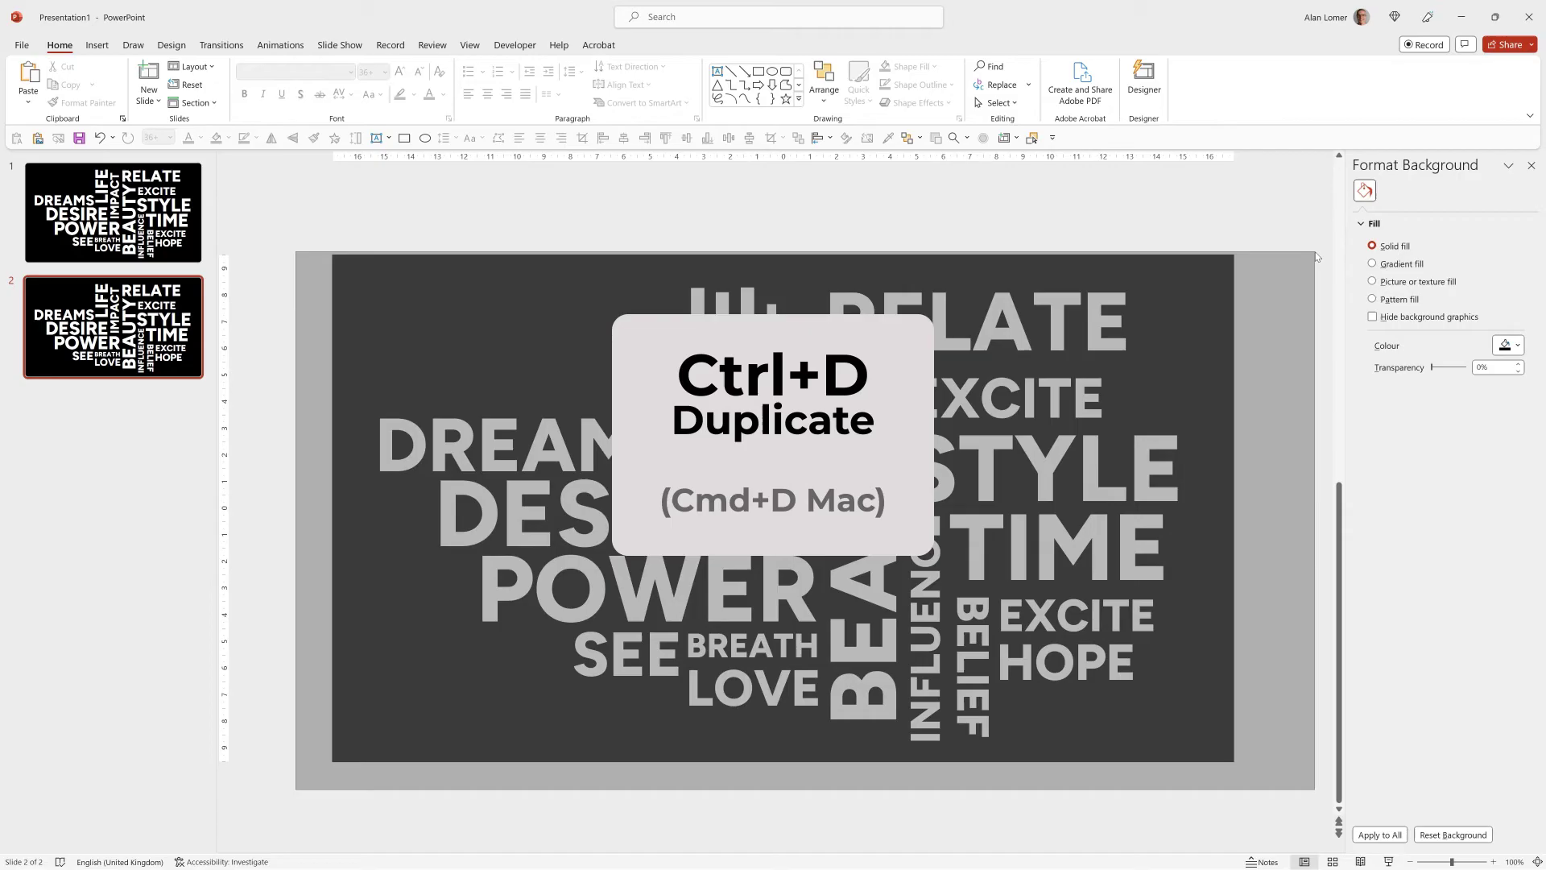
- Combine all of slide 2's words into one 17.02 × 29.93 cm shape
key(ctrl+a)
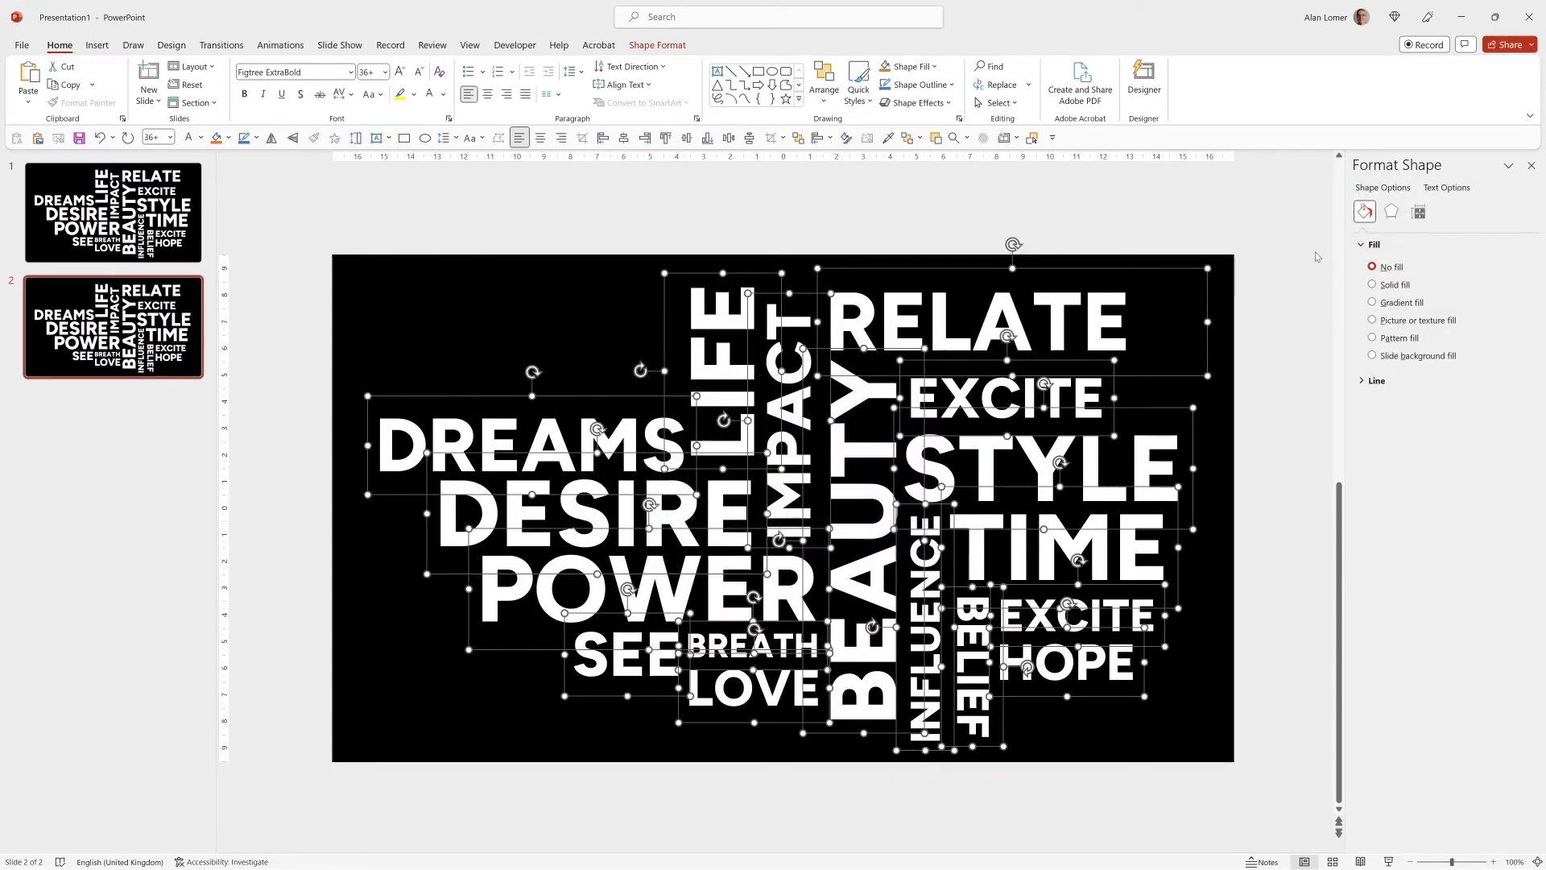
click(657, 45)
click(134, 103)
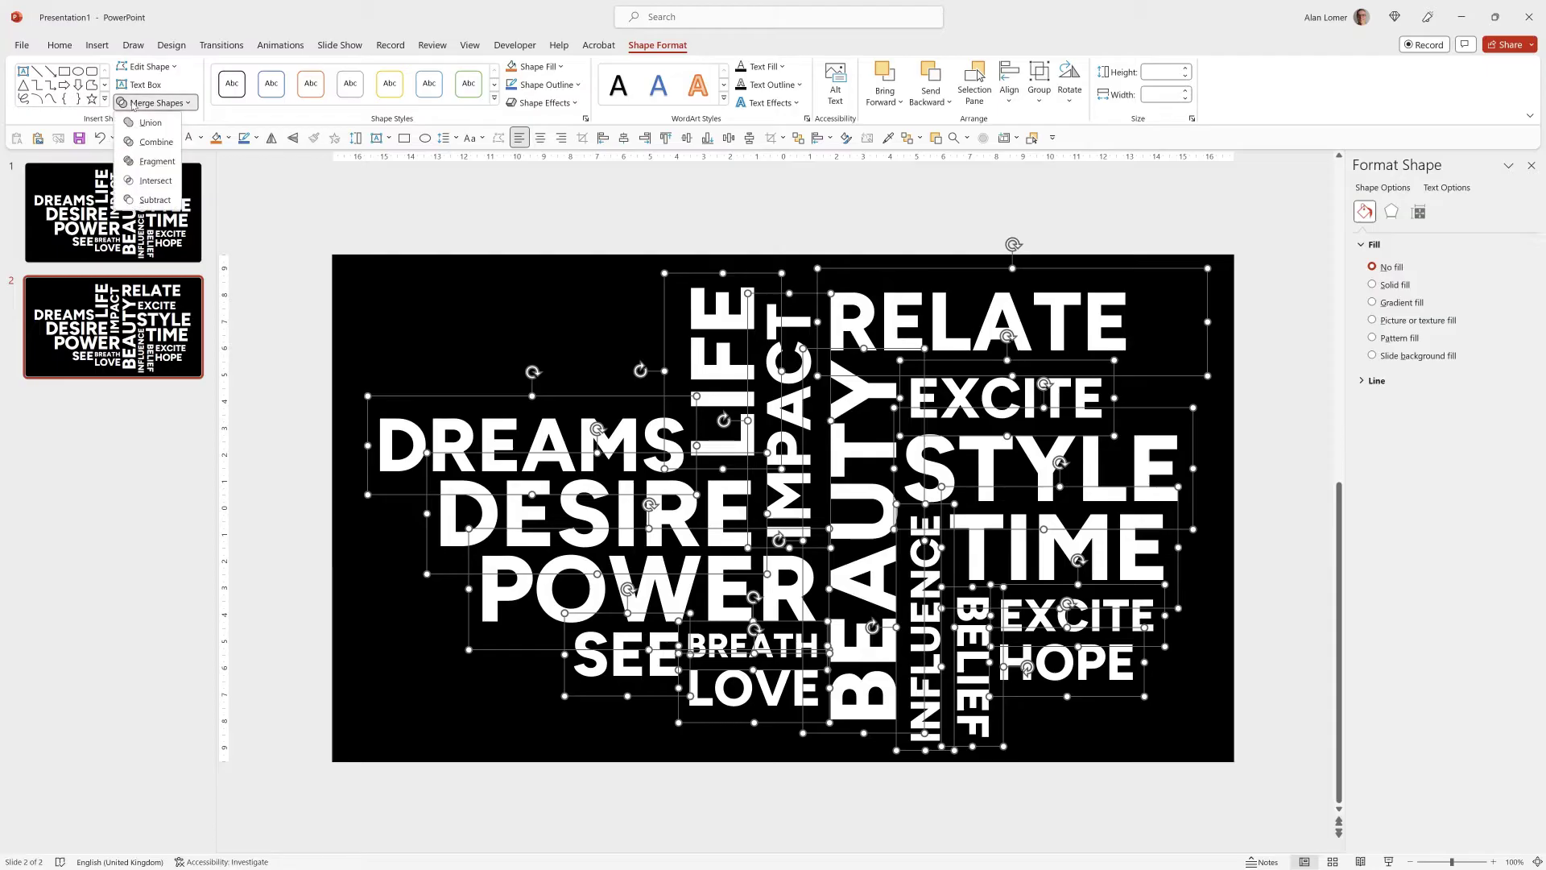
click(150, 123)
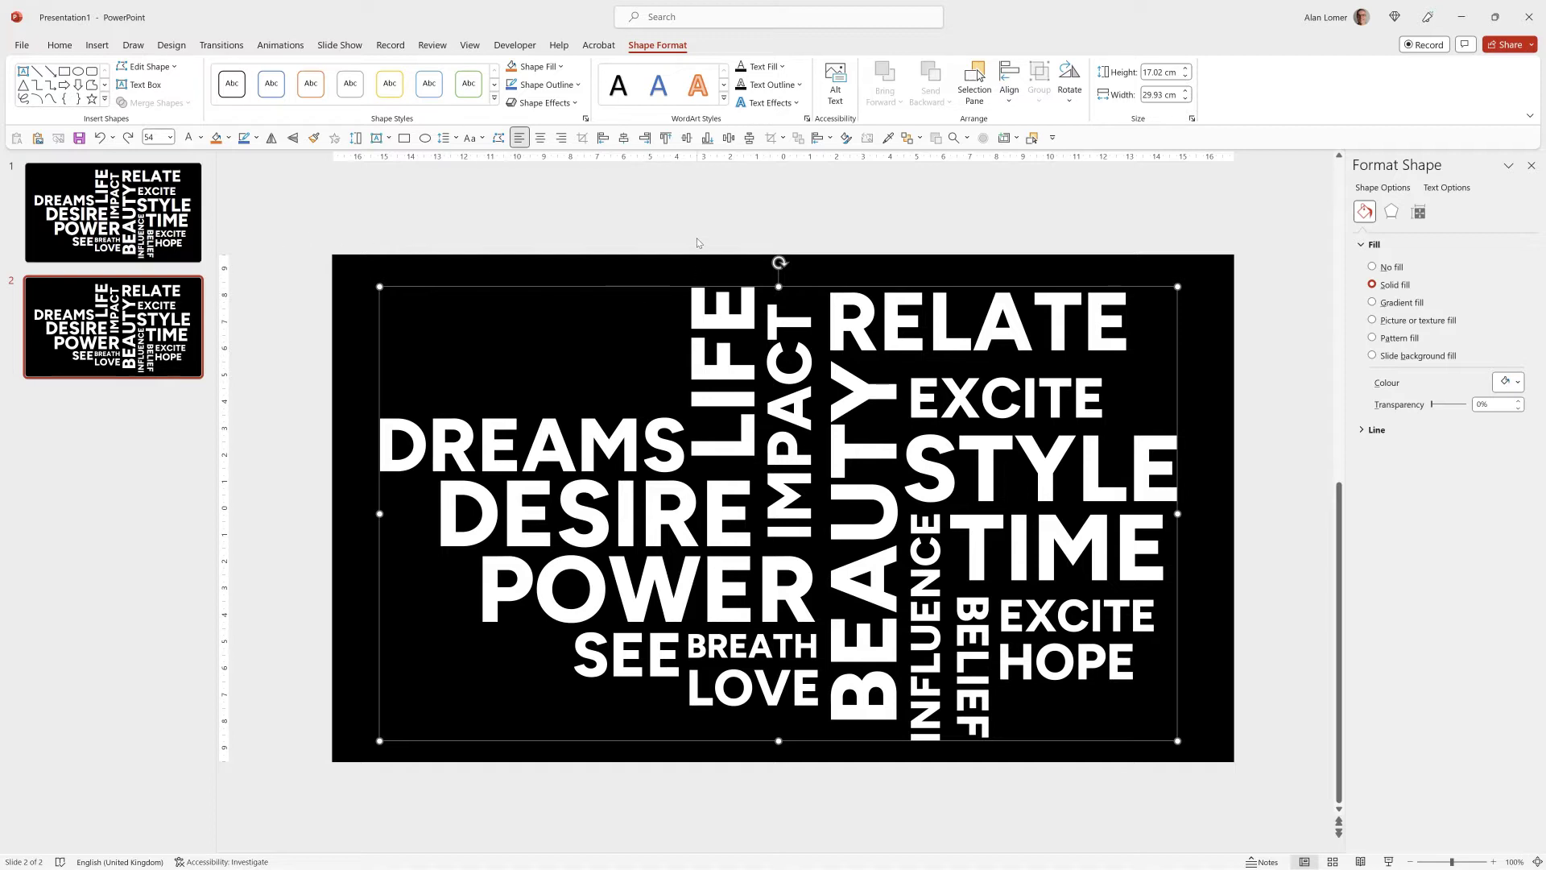
- Fill slide 2's background with the orange rock-arch stock photo found by searching 'sun'
right_click(697, 243)
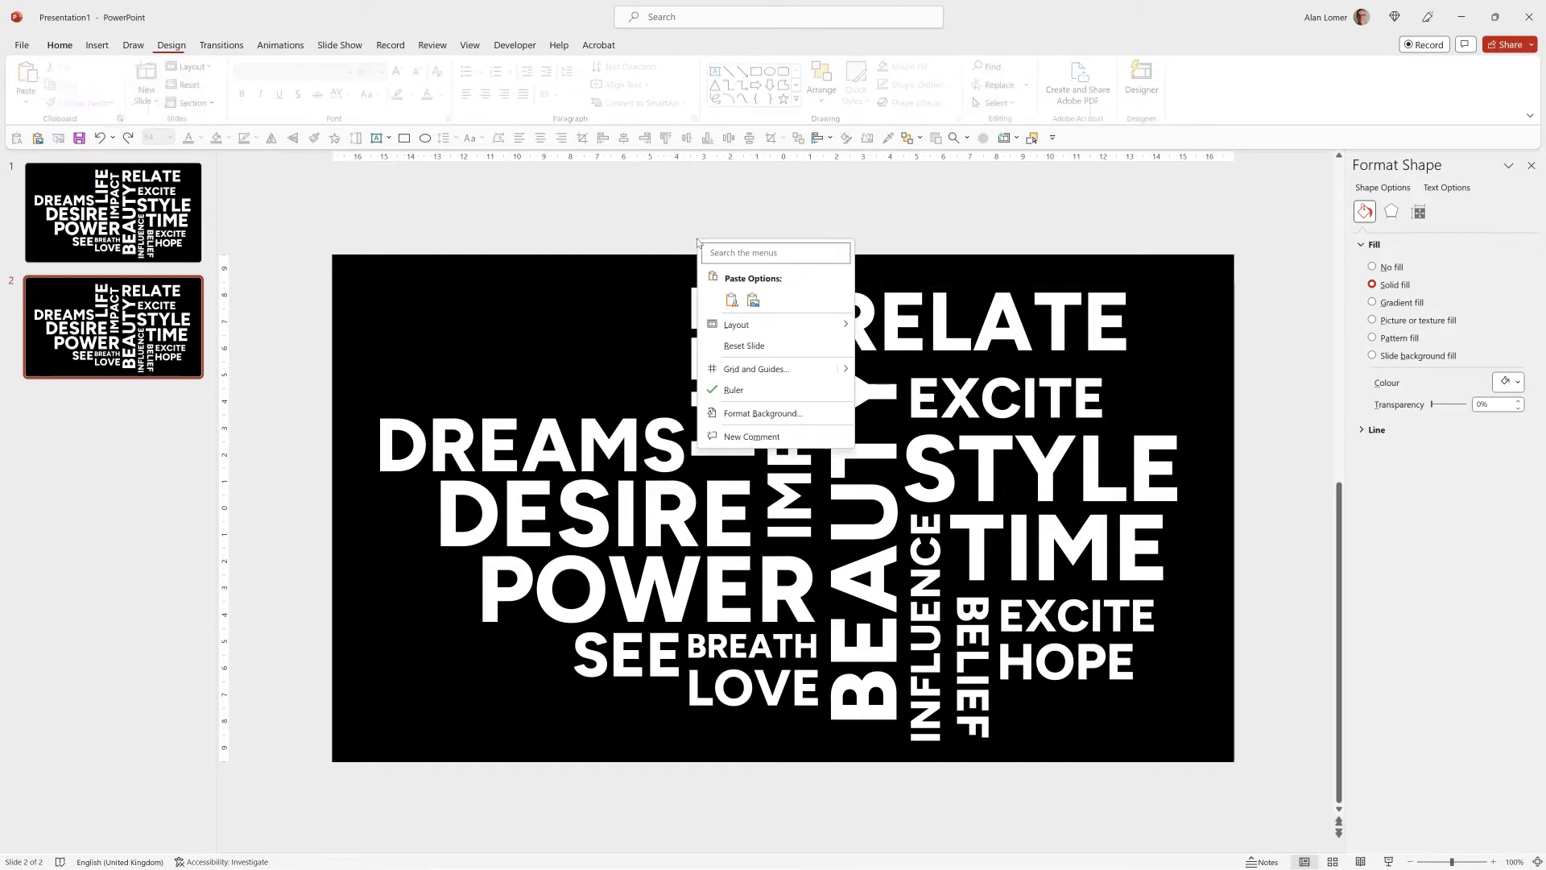
click(756, 413)
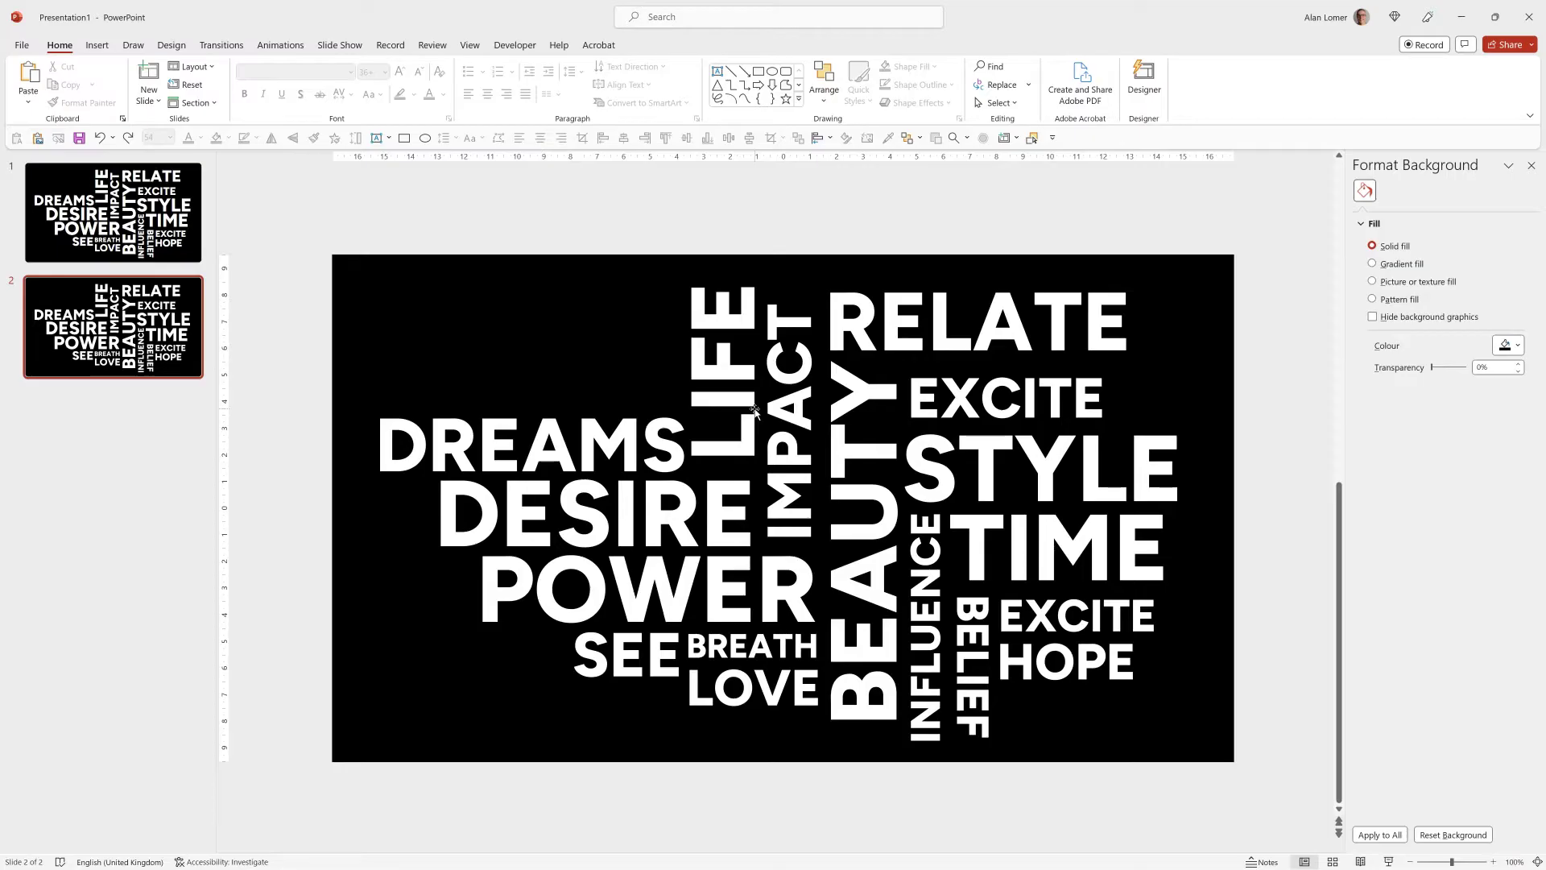
click(1373, 281)
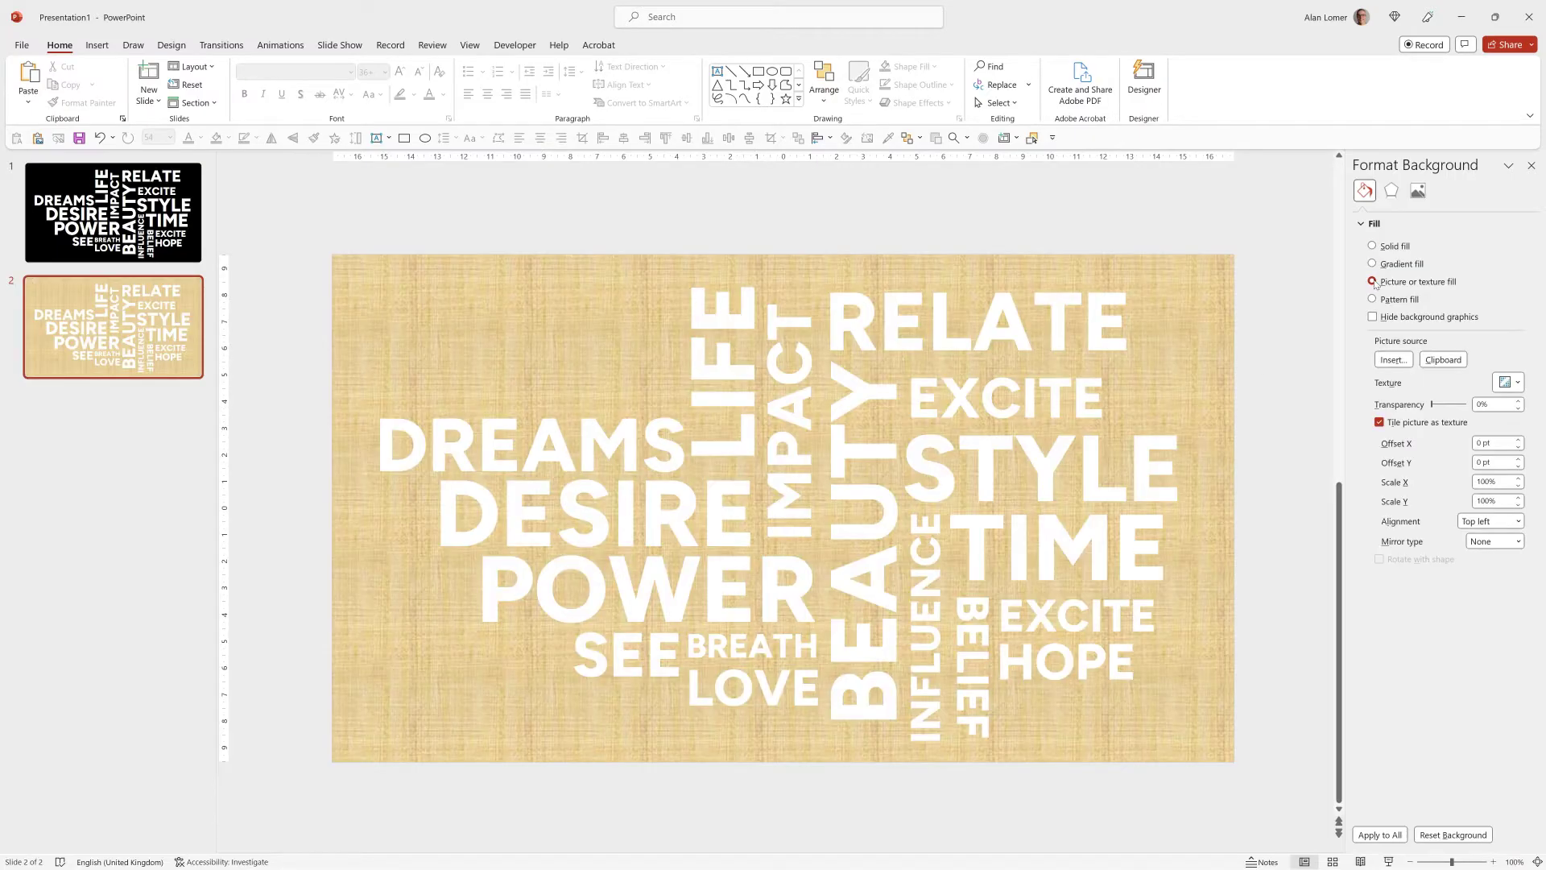
click(1382, 362)
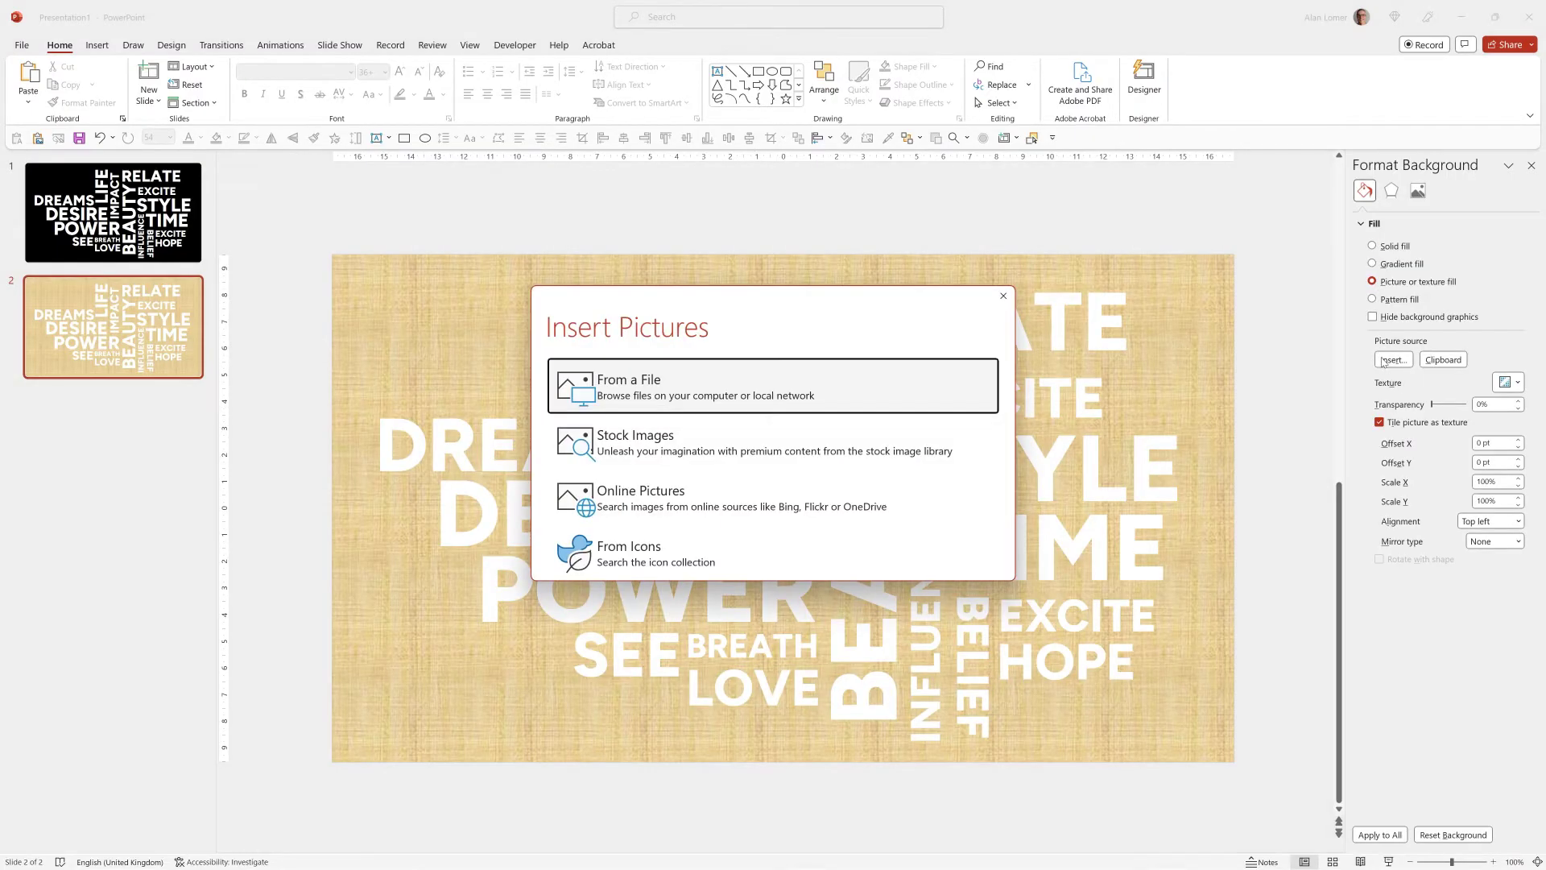
click(665, 447)
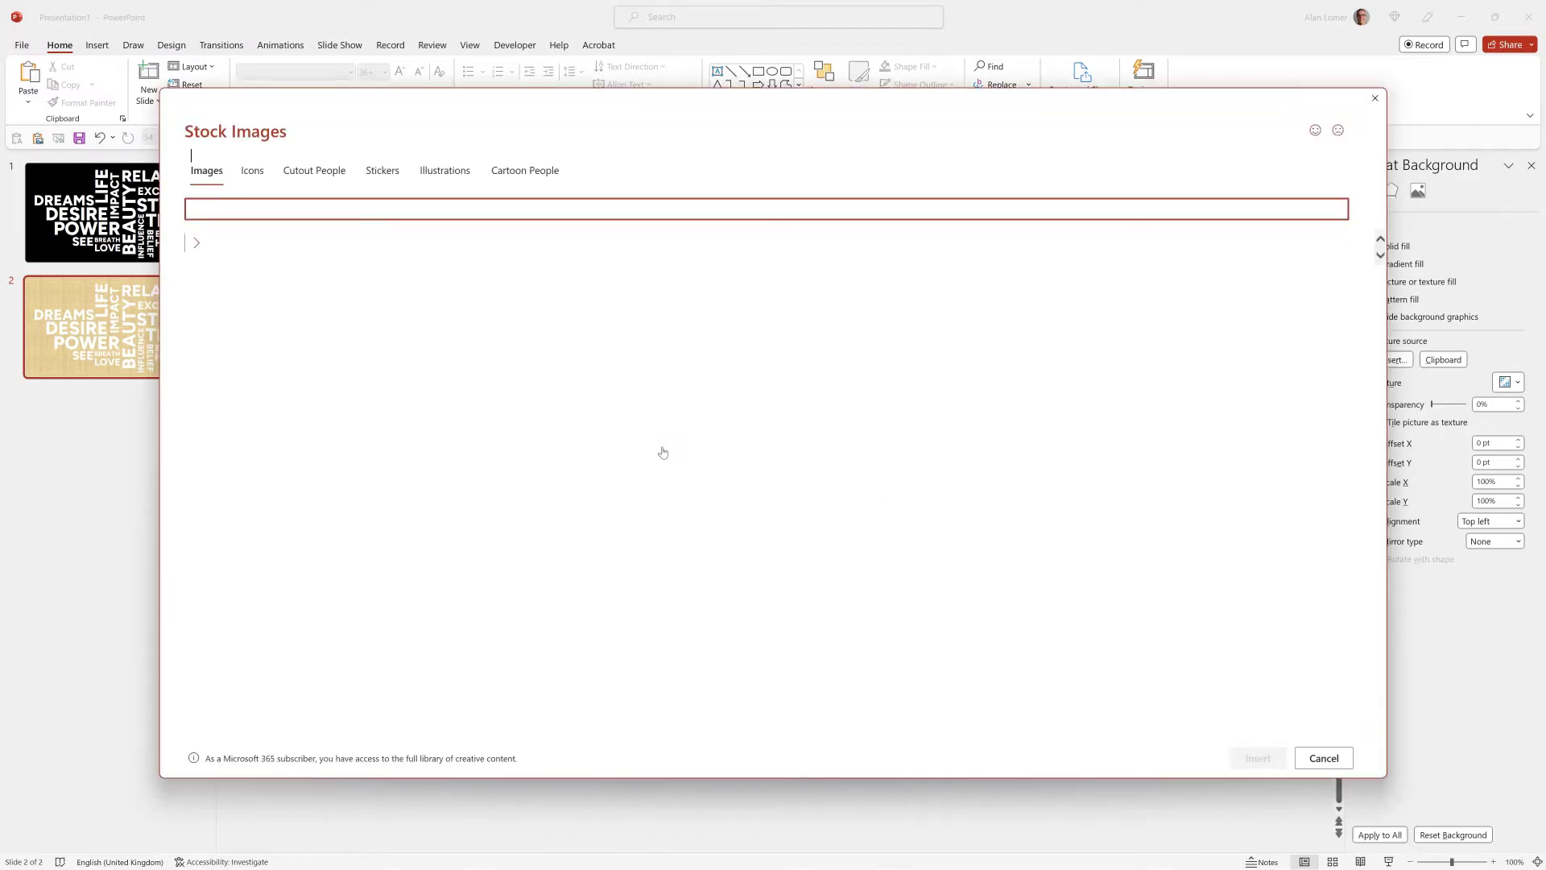
text(sun)
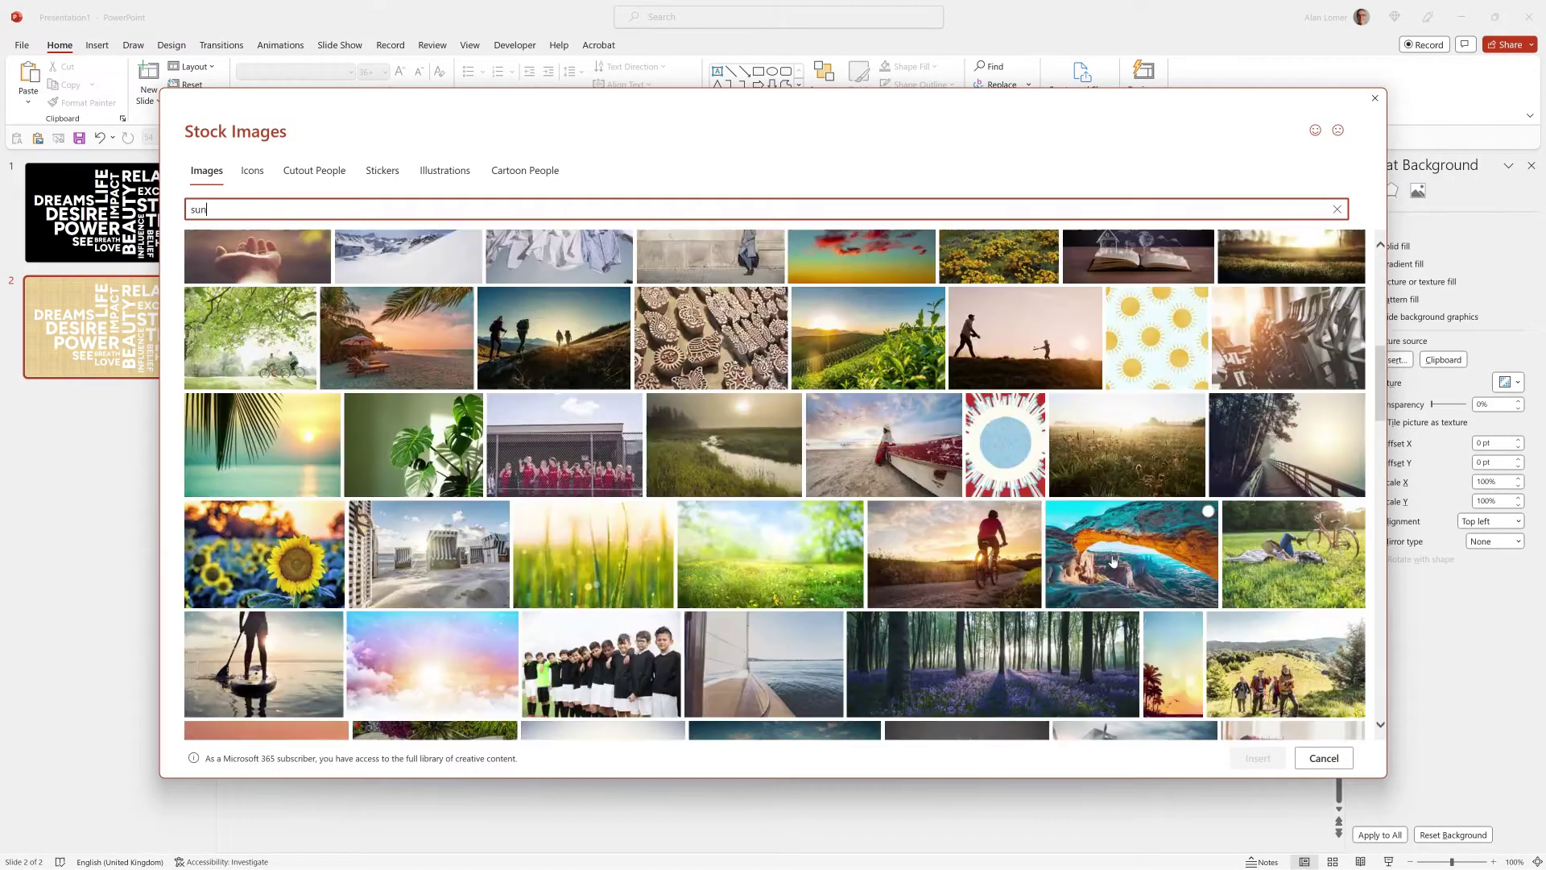
click(1114, 560)
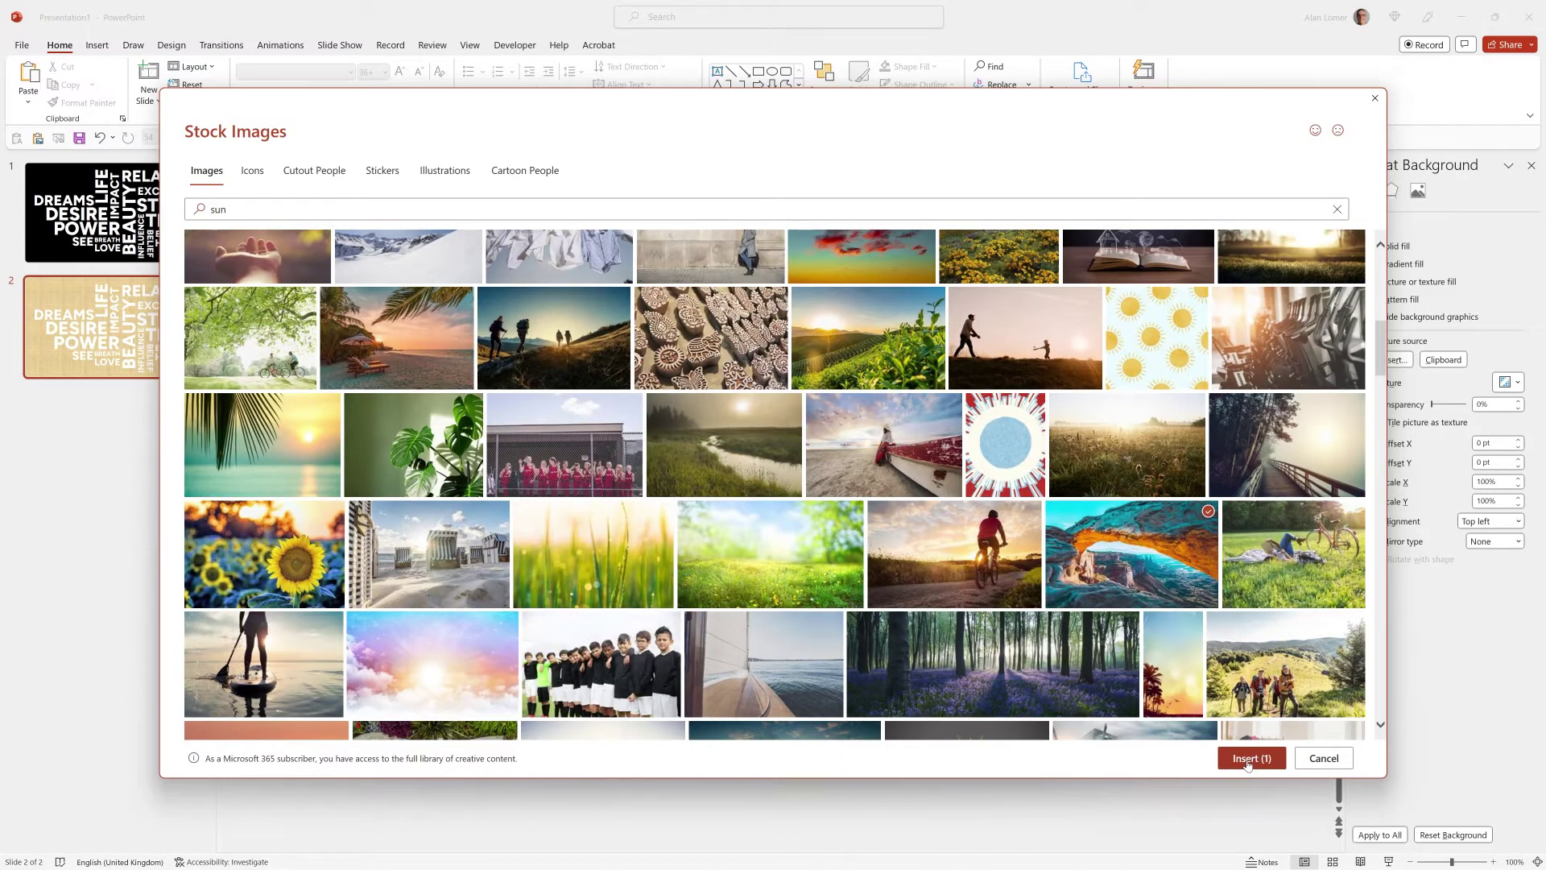
click(1247, 761)
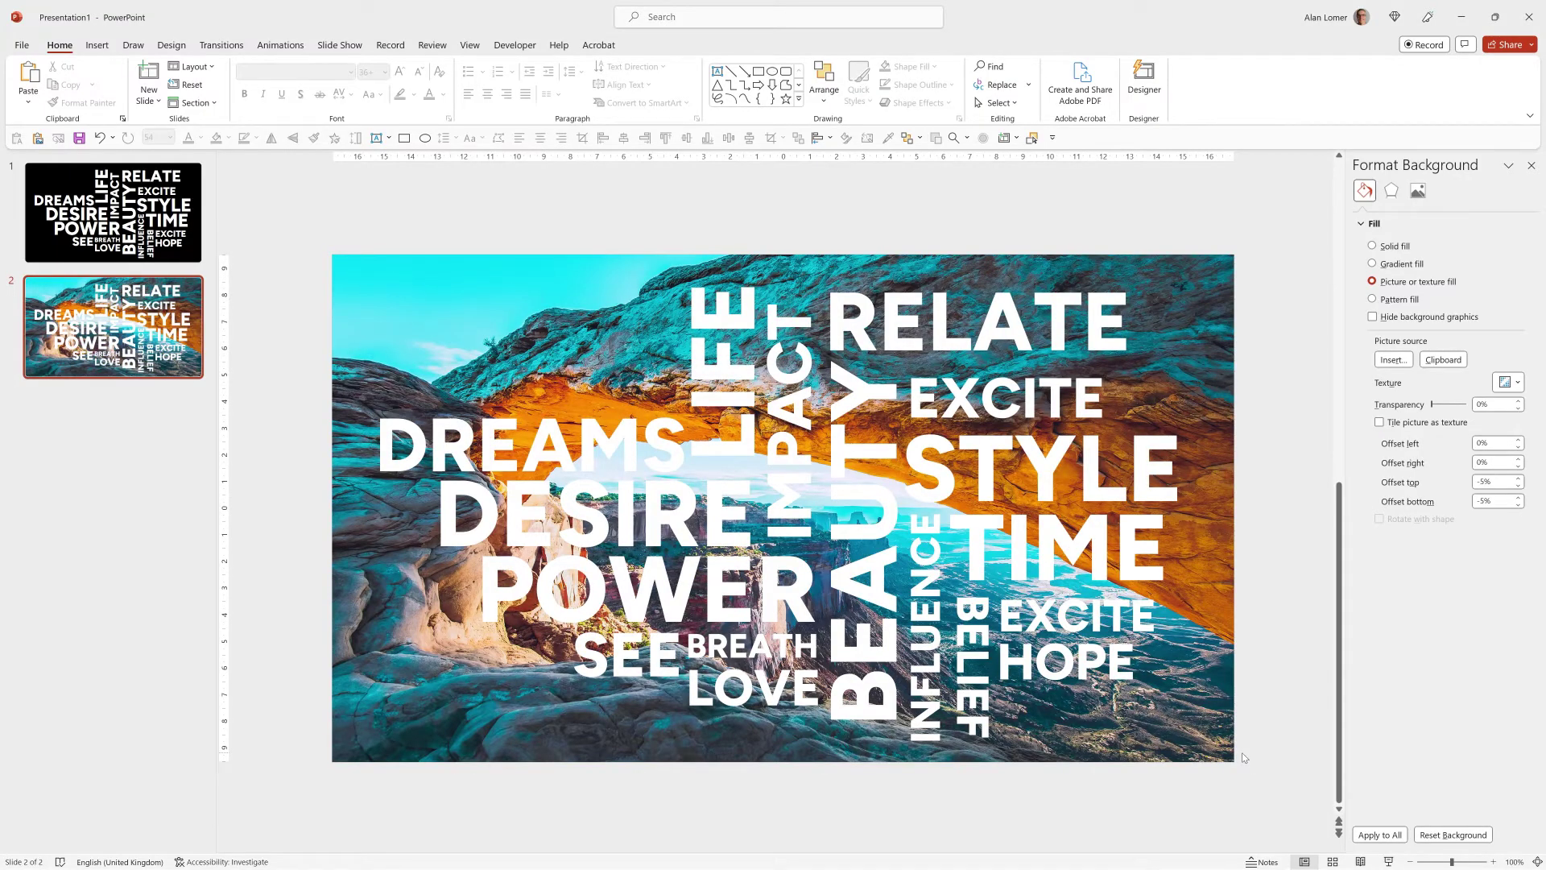
- Cover slide 2 with a black, outline-free rectangle sent behind the words
click(757, 73)
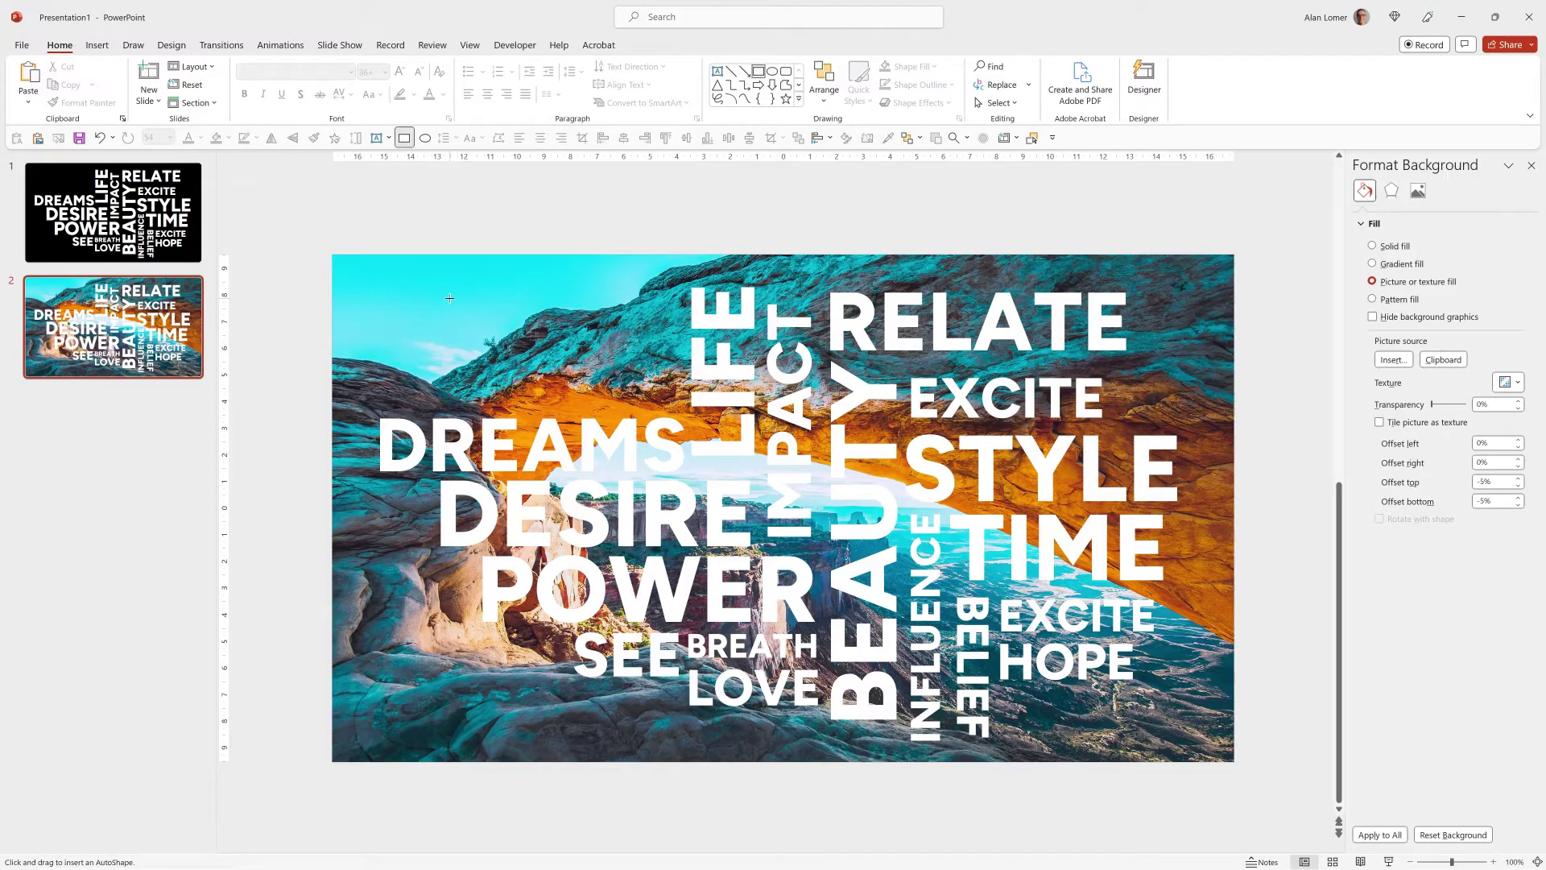
click(386, 280)
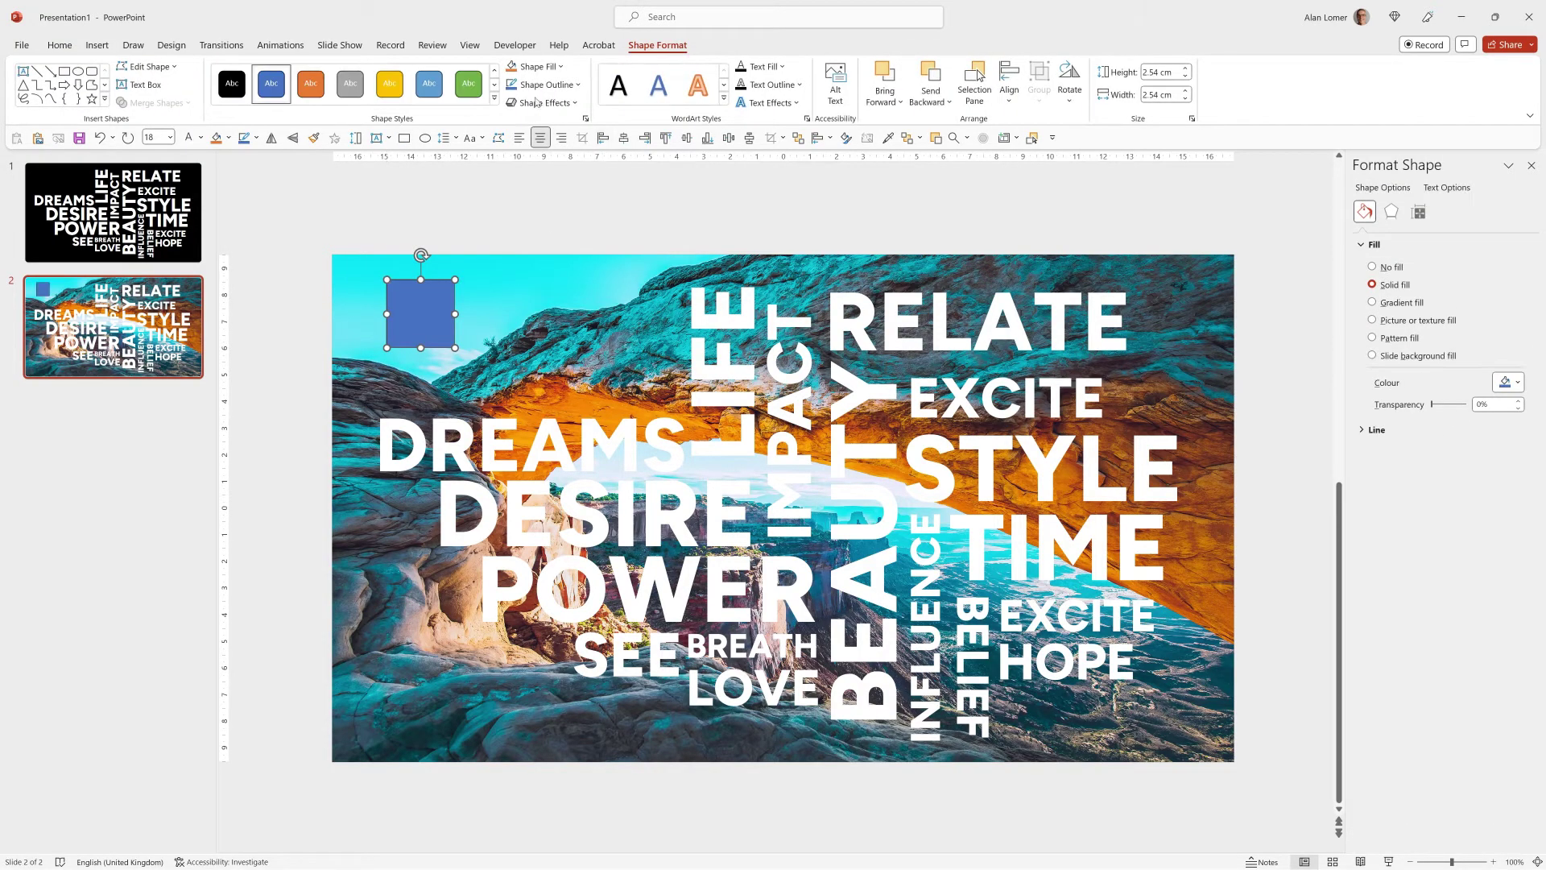
click(534, 65)
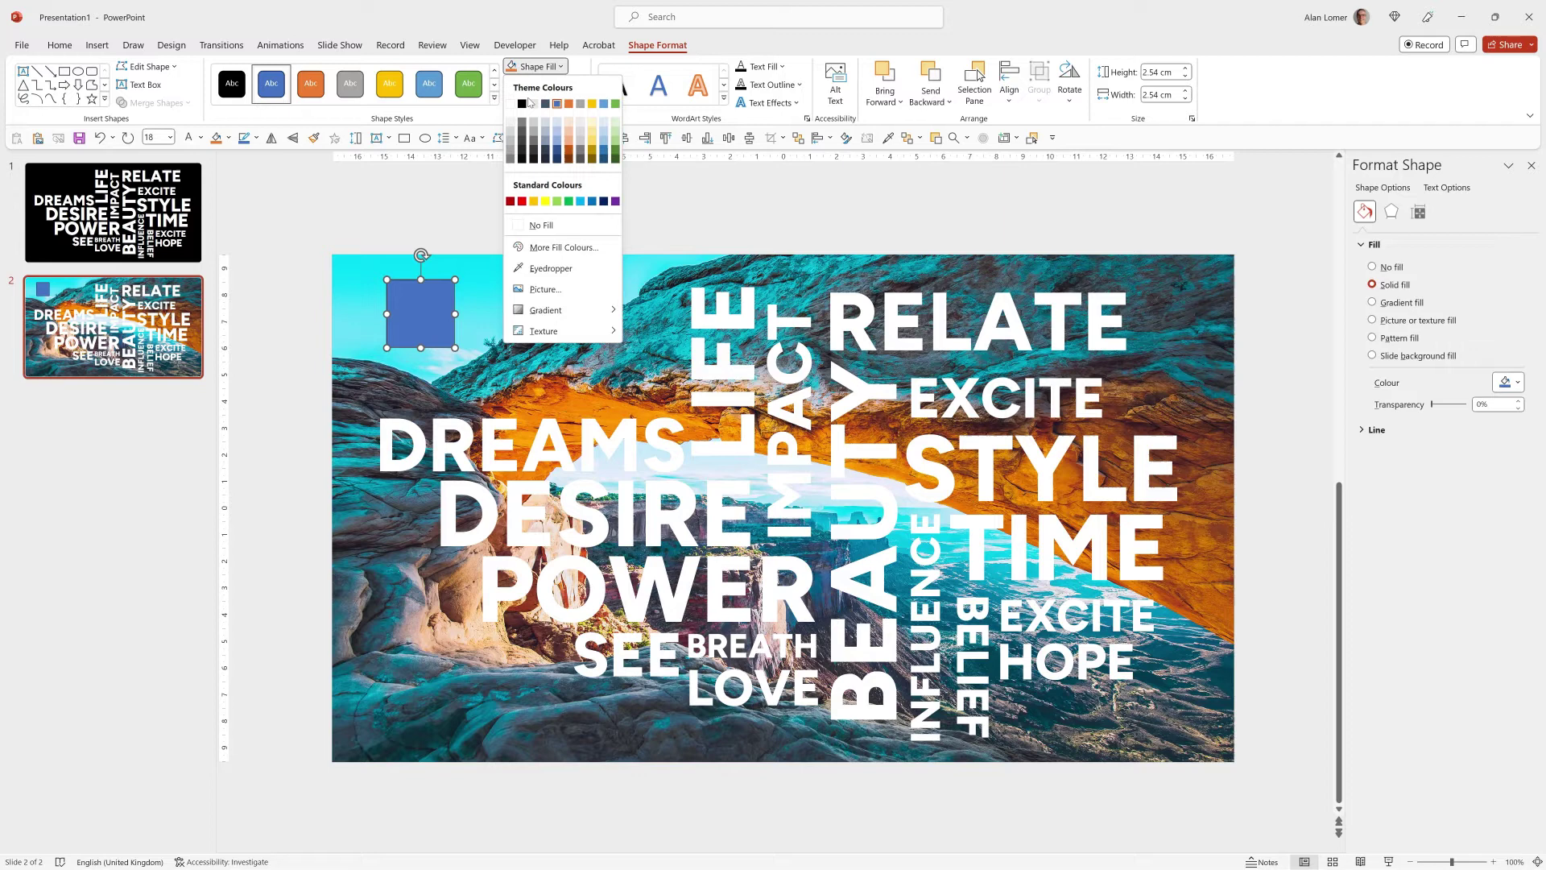
click(522, 103)
click(545, 85)
click(559, 250)
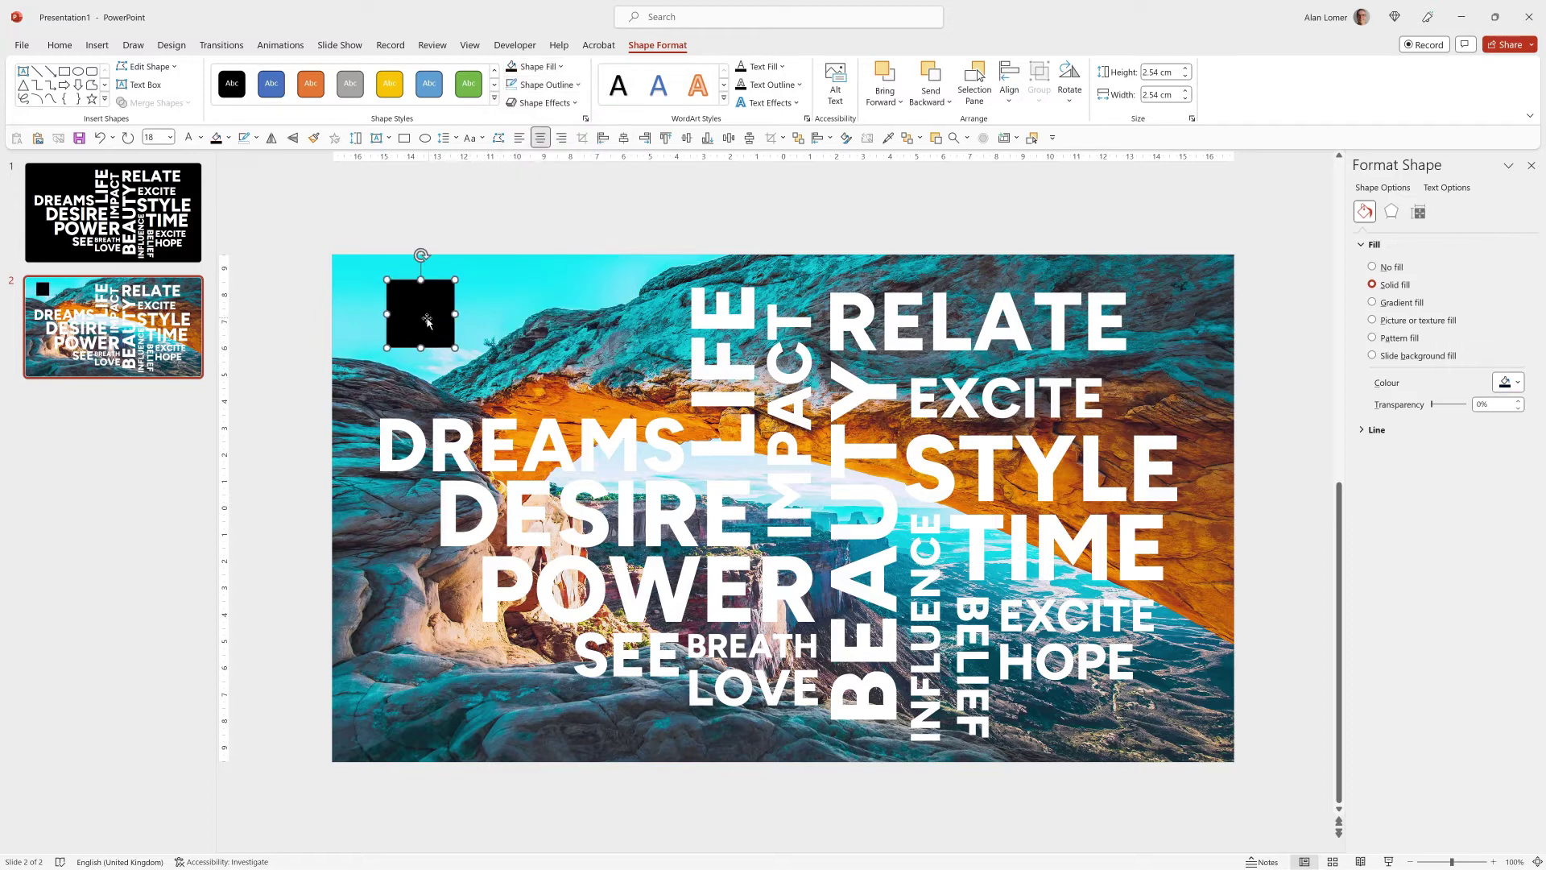
drag(423, 319, 1234, 762)
right_click(829, 344)
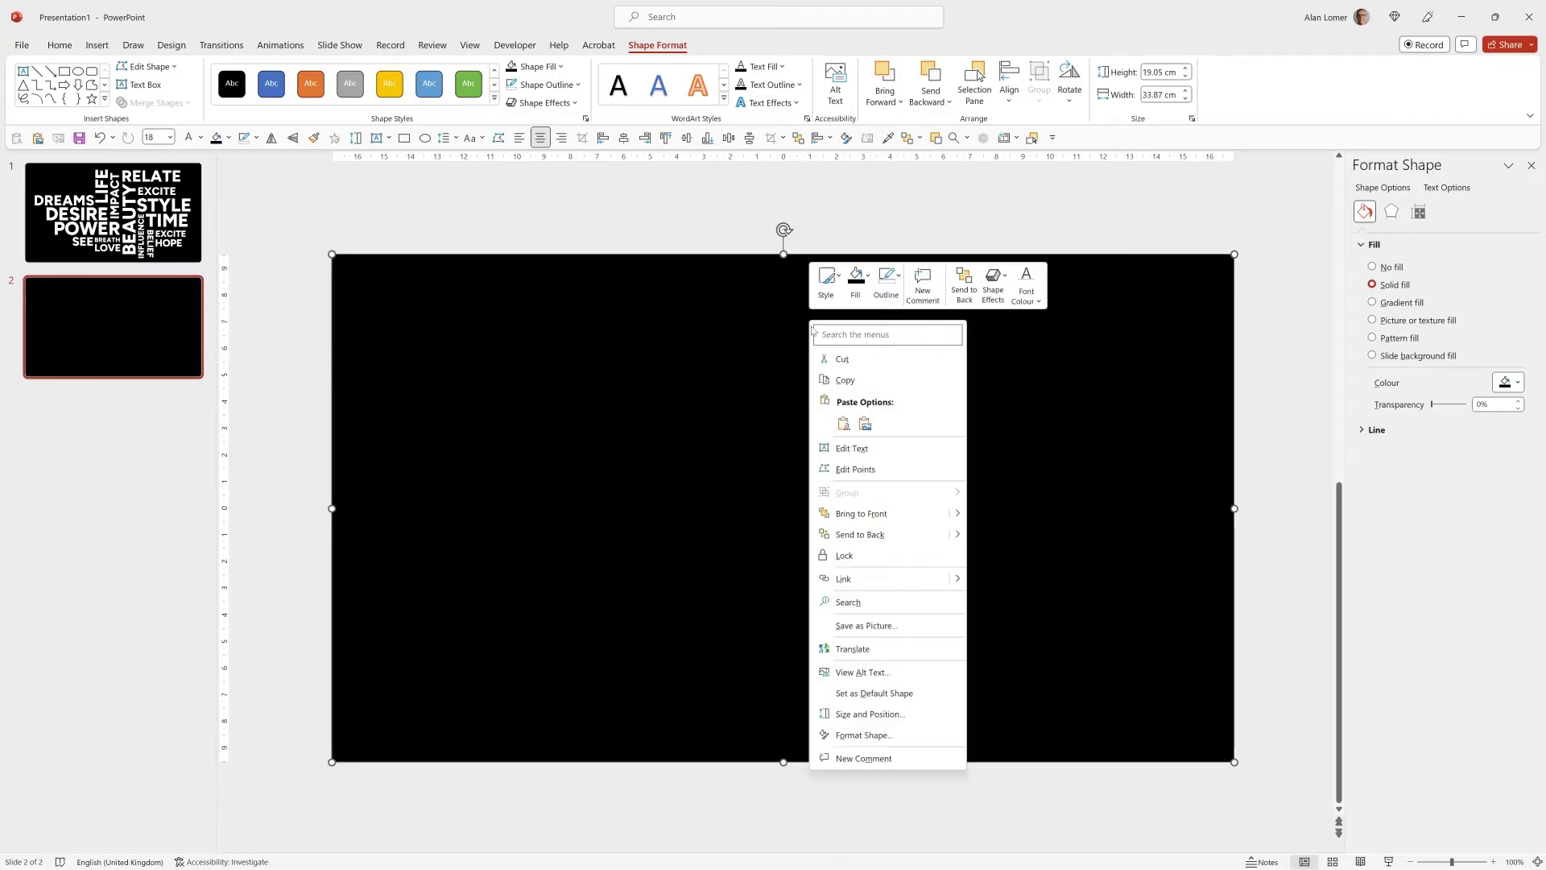
click(874, 534)
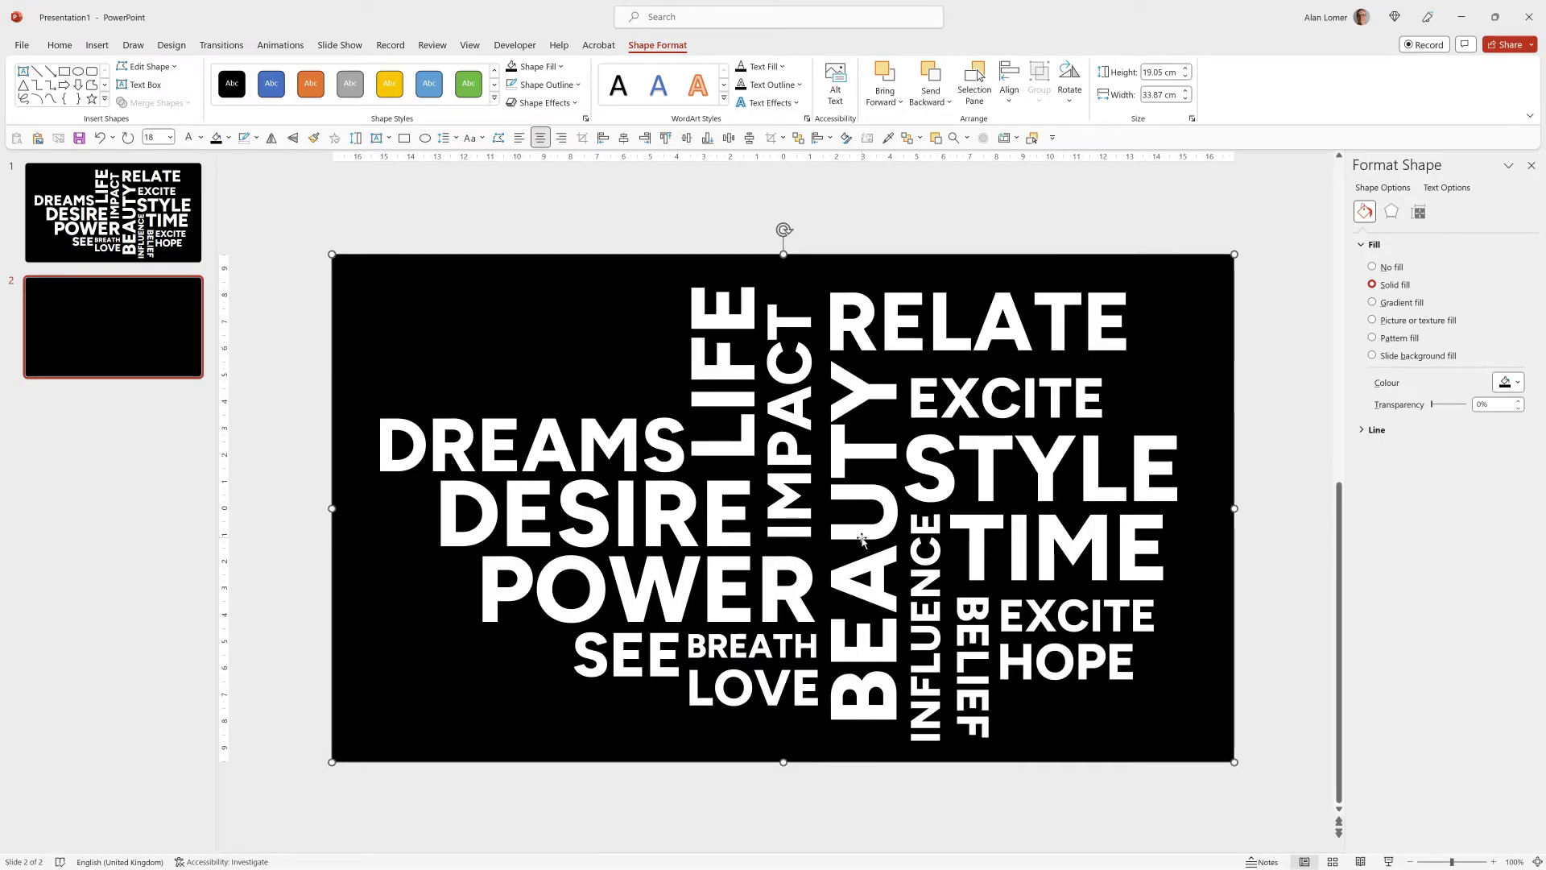
- Give the merged word shape a slide background fill so the arch photo shows through
click(783, 378)
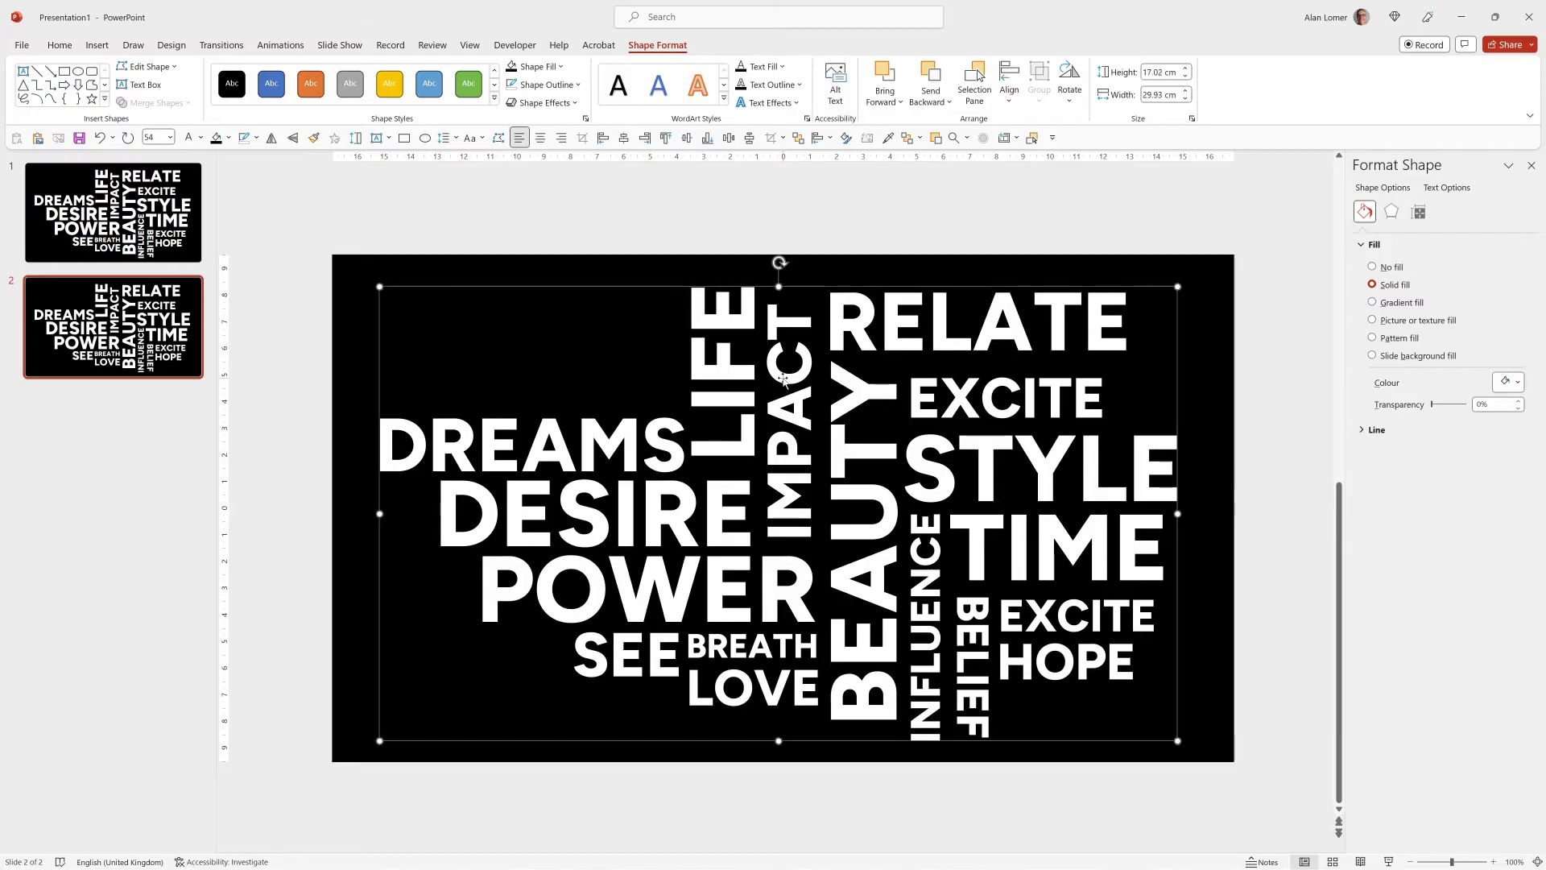
click(1372, 356)
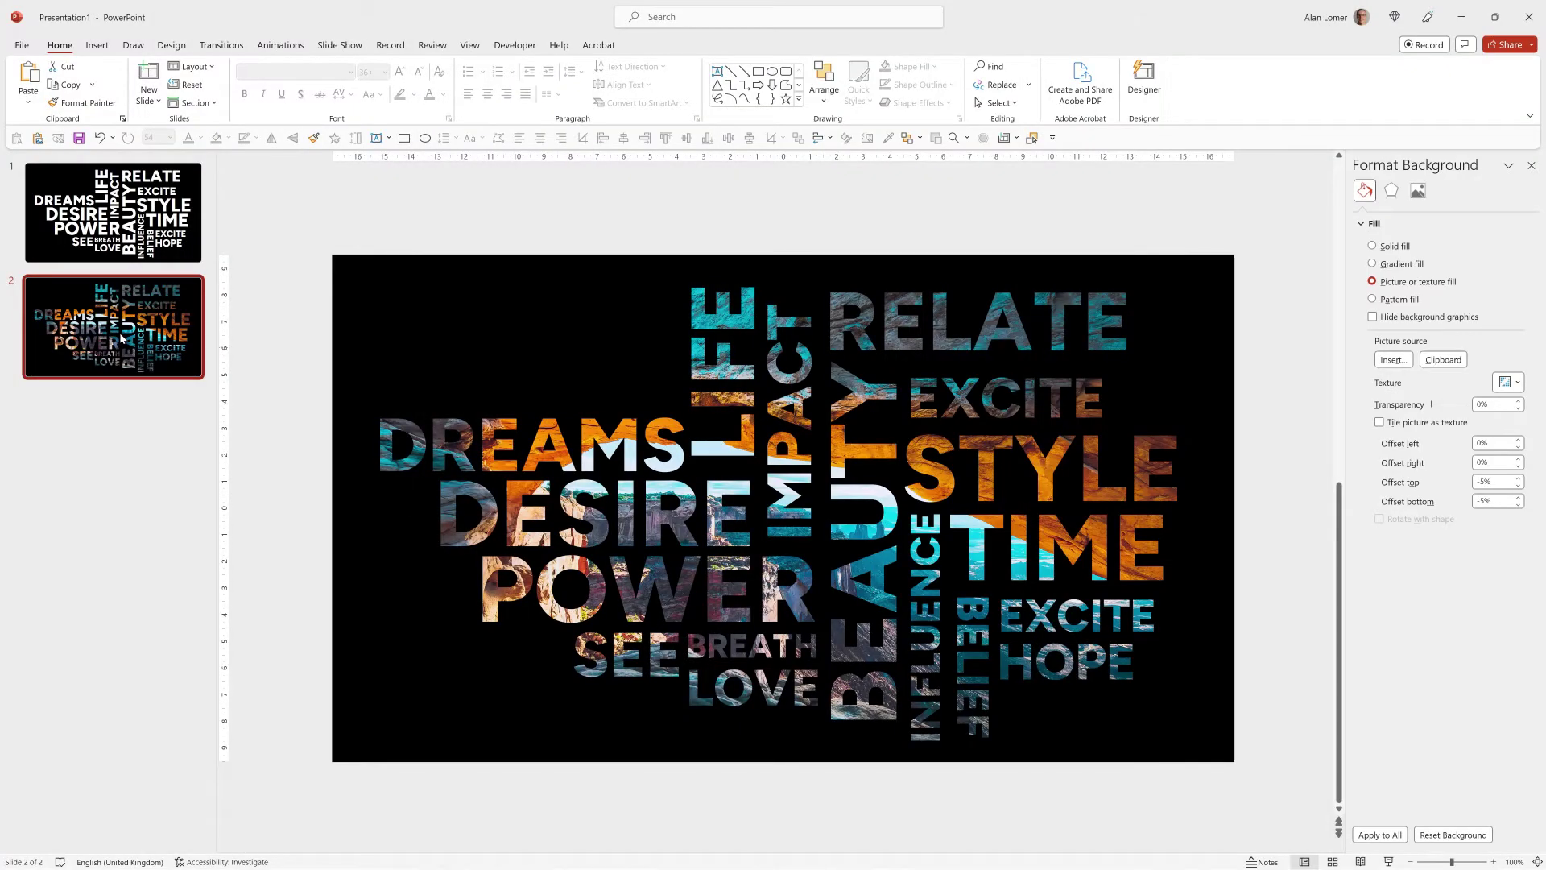
- Duplicate slide 2 as slide 3 and apply the Morph transition
key(ctrl+d)
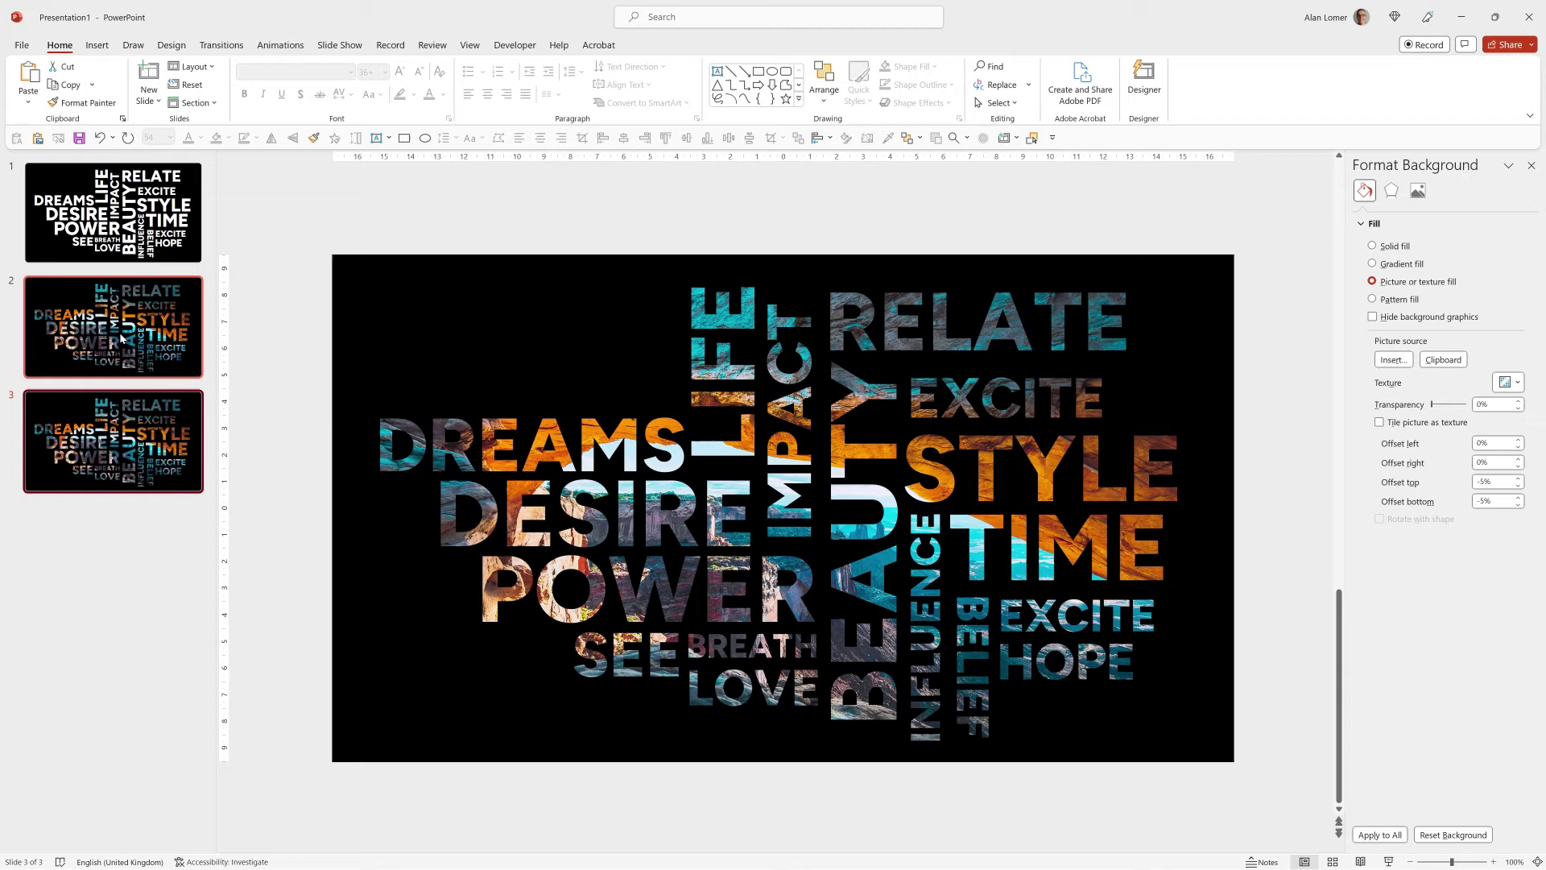
click(222, 45)
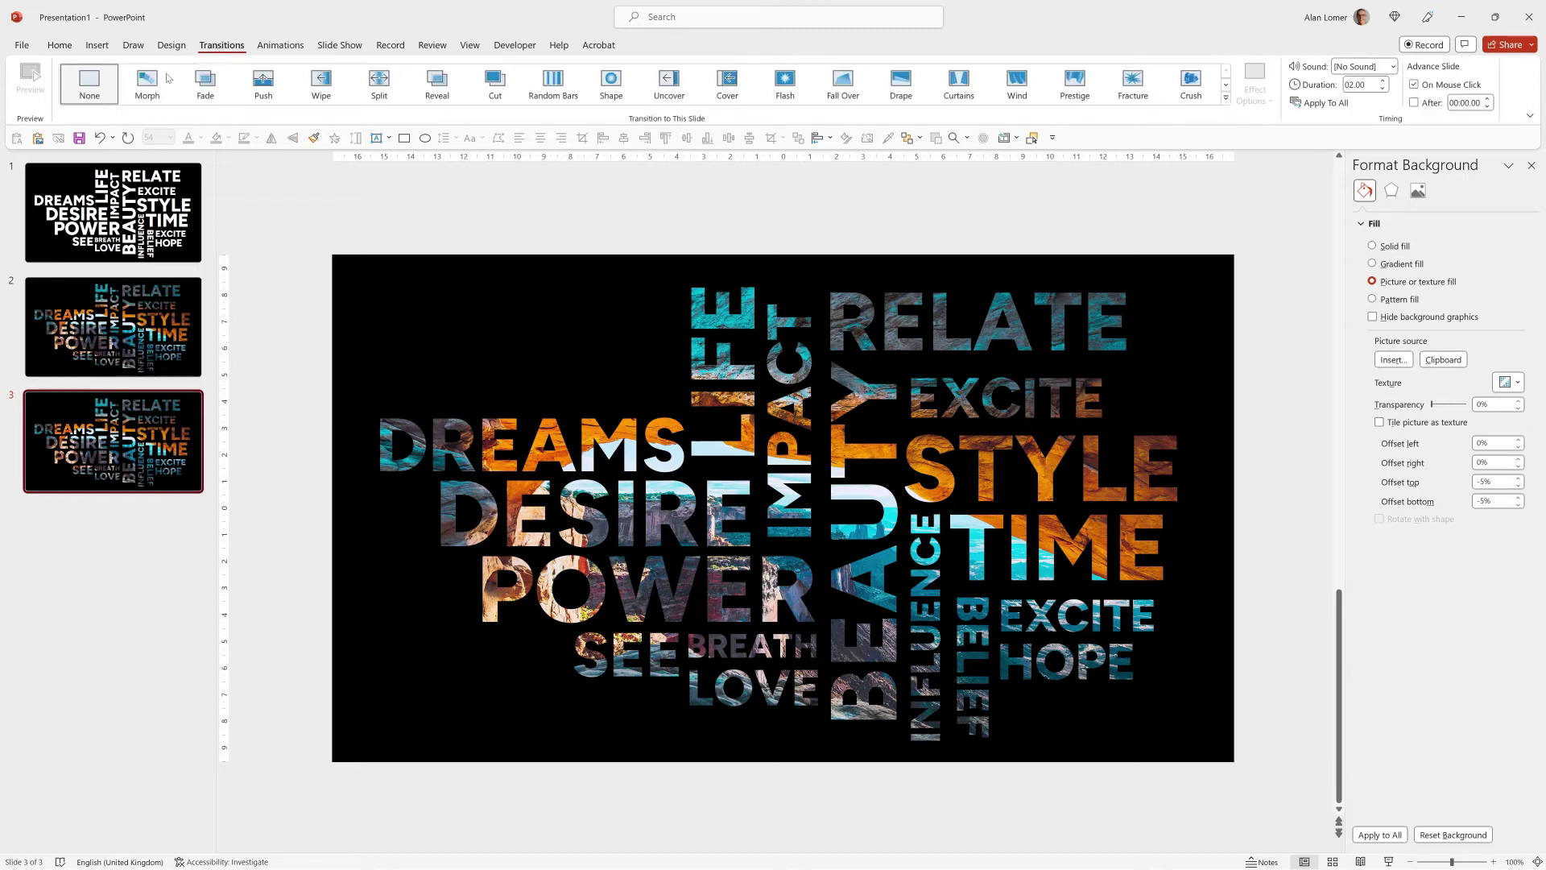
click(143, 84)
- Enlarge slide 2's word cloud well beyond the slide edges
scroll(805, 483, up, 2)
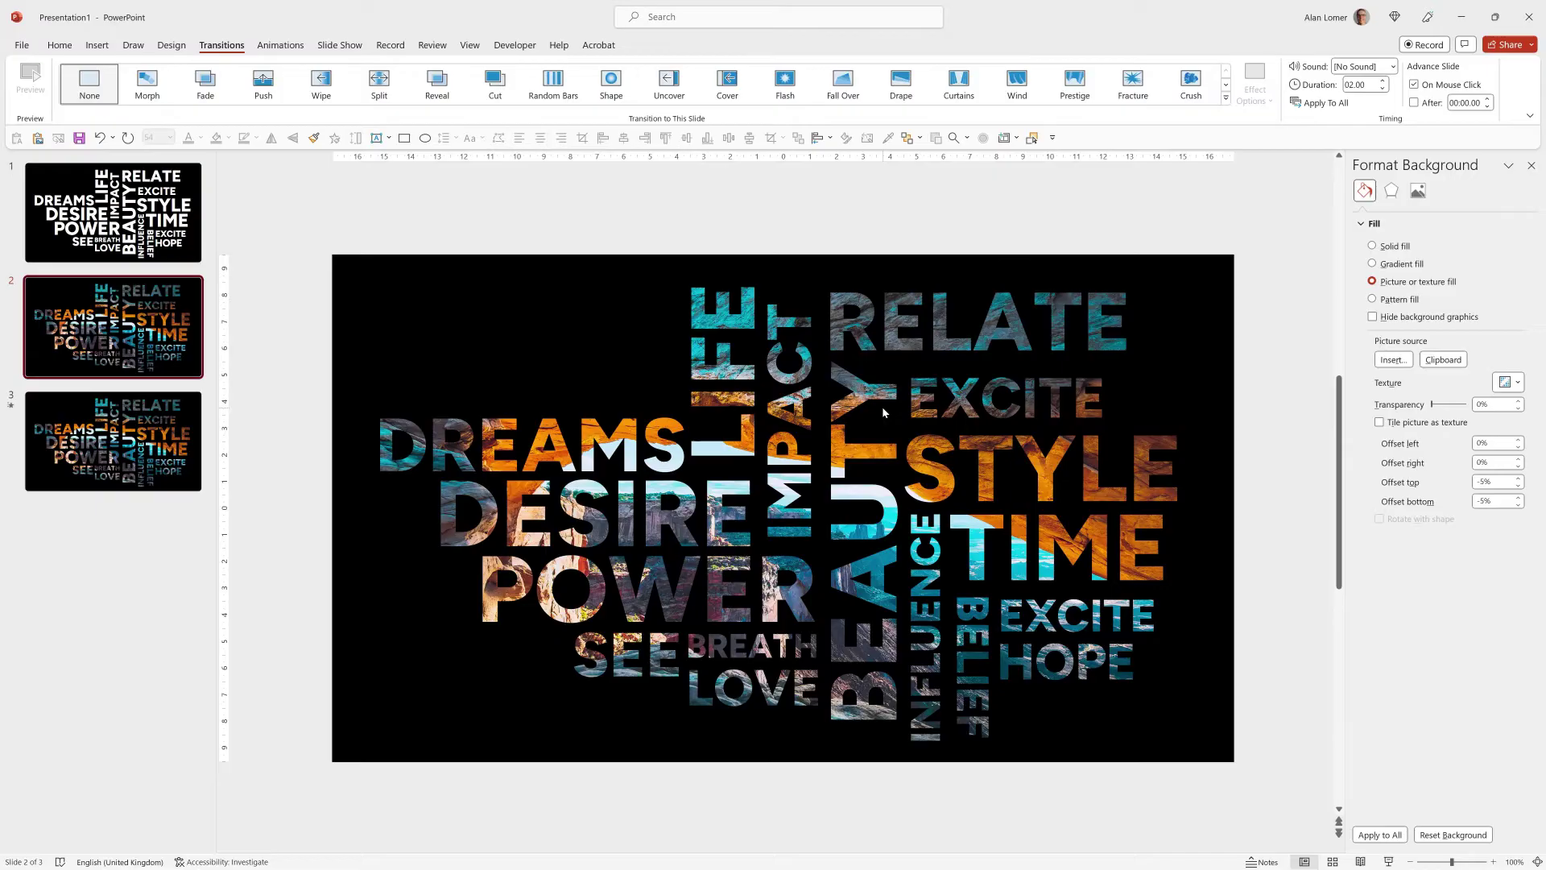
scroll(882, 405, down, 4)
click(887, 398)
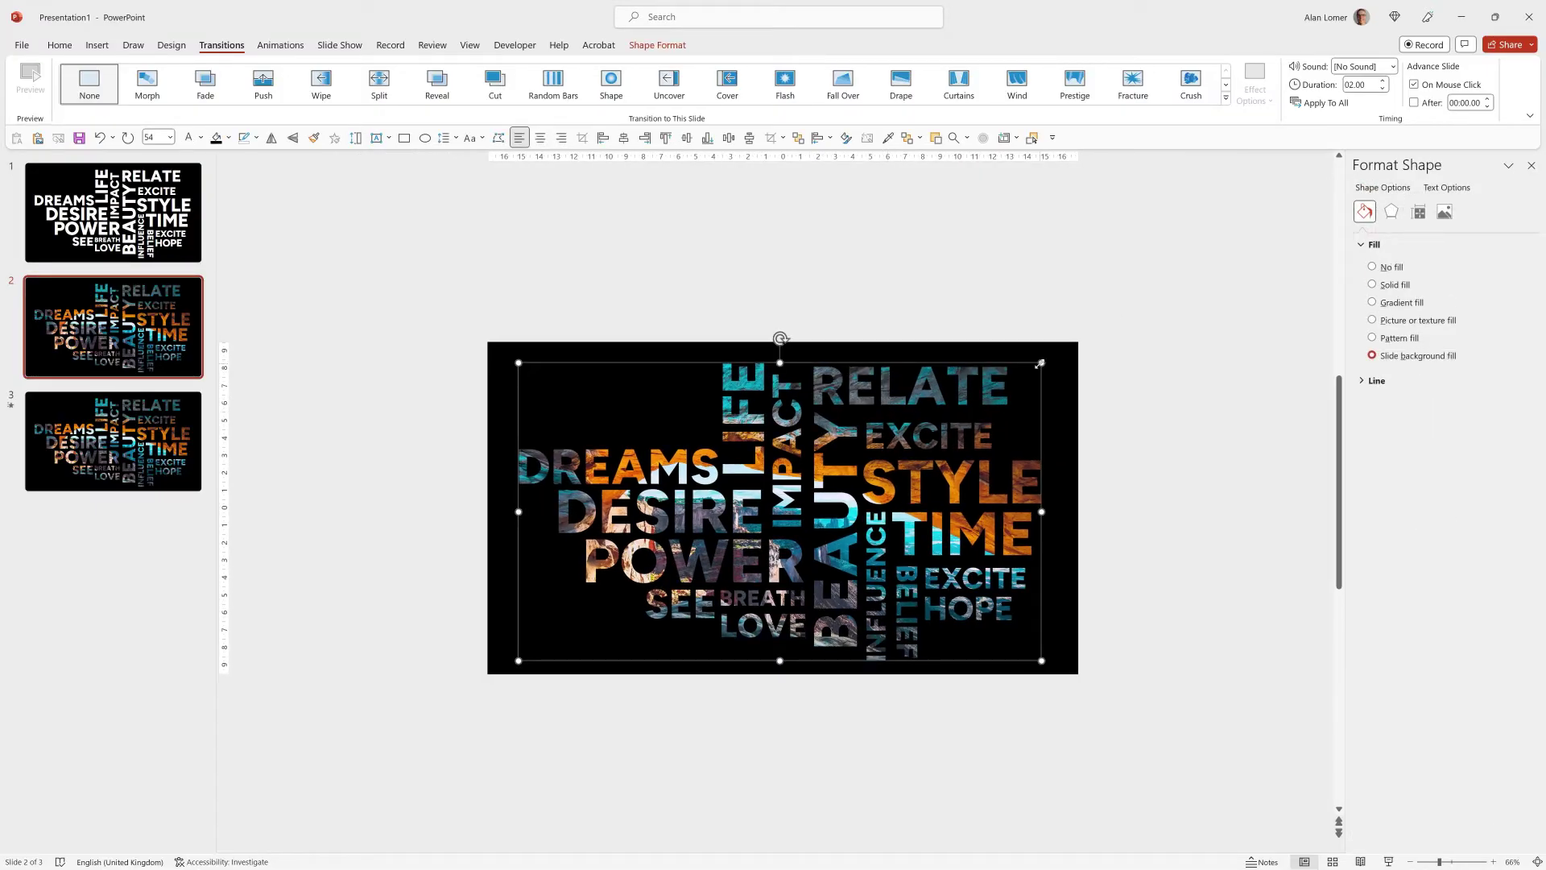
drag(1039, 364, 1281, 227)
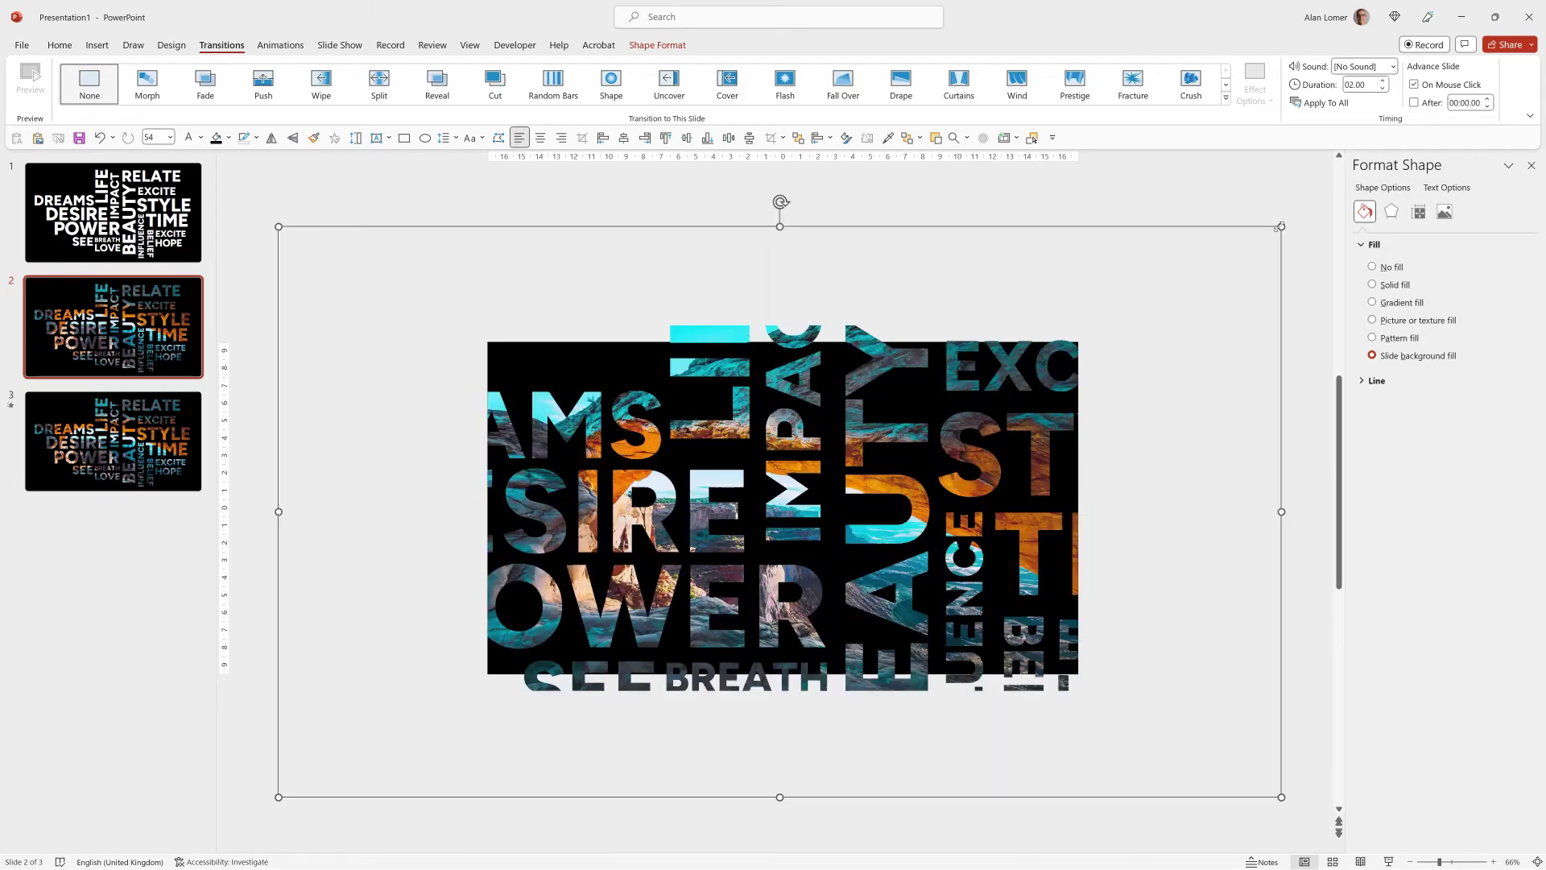
- Shorten slide 3's Morph transition duration, then return to slide 2
click(110, 465)
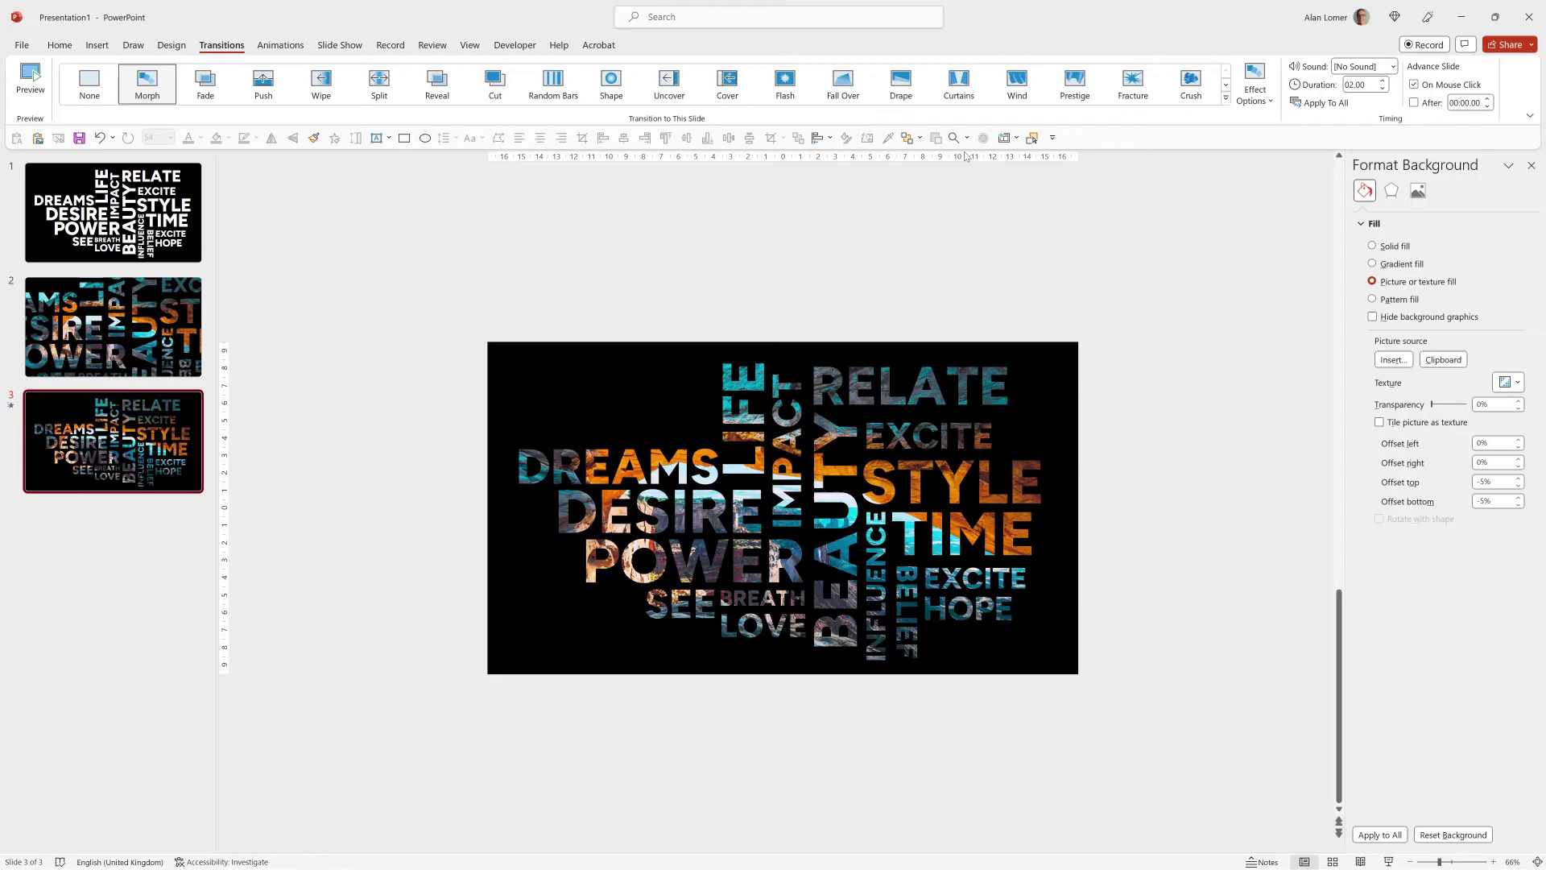
click(1383, 89)
click(103, 310)
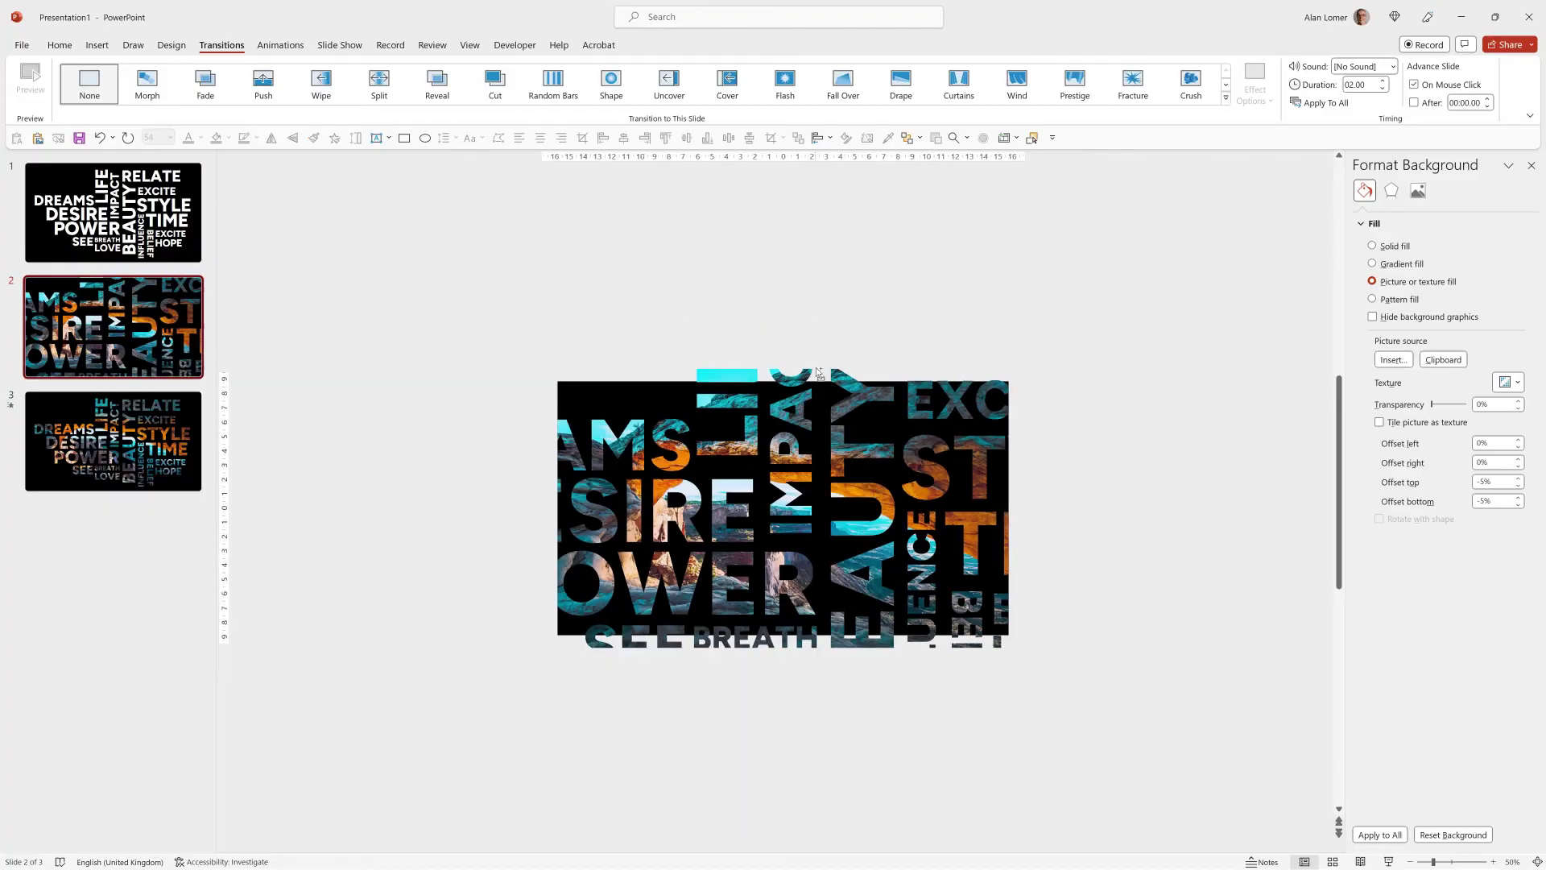
- Scale slide 2's word cloud up from its centre twice, until only a few giant letters show
click(831, 471)
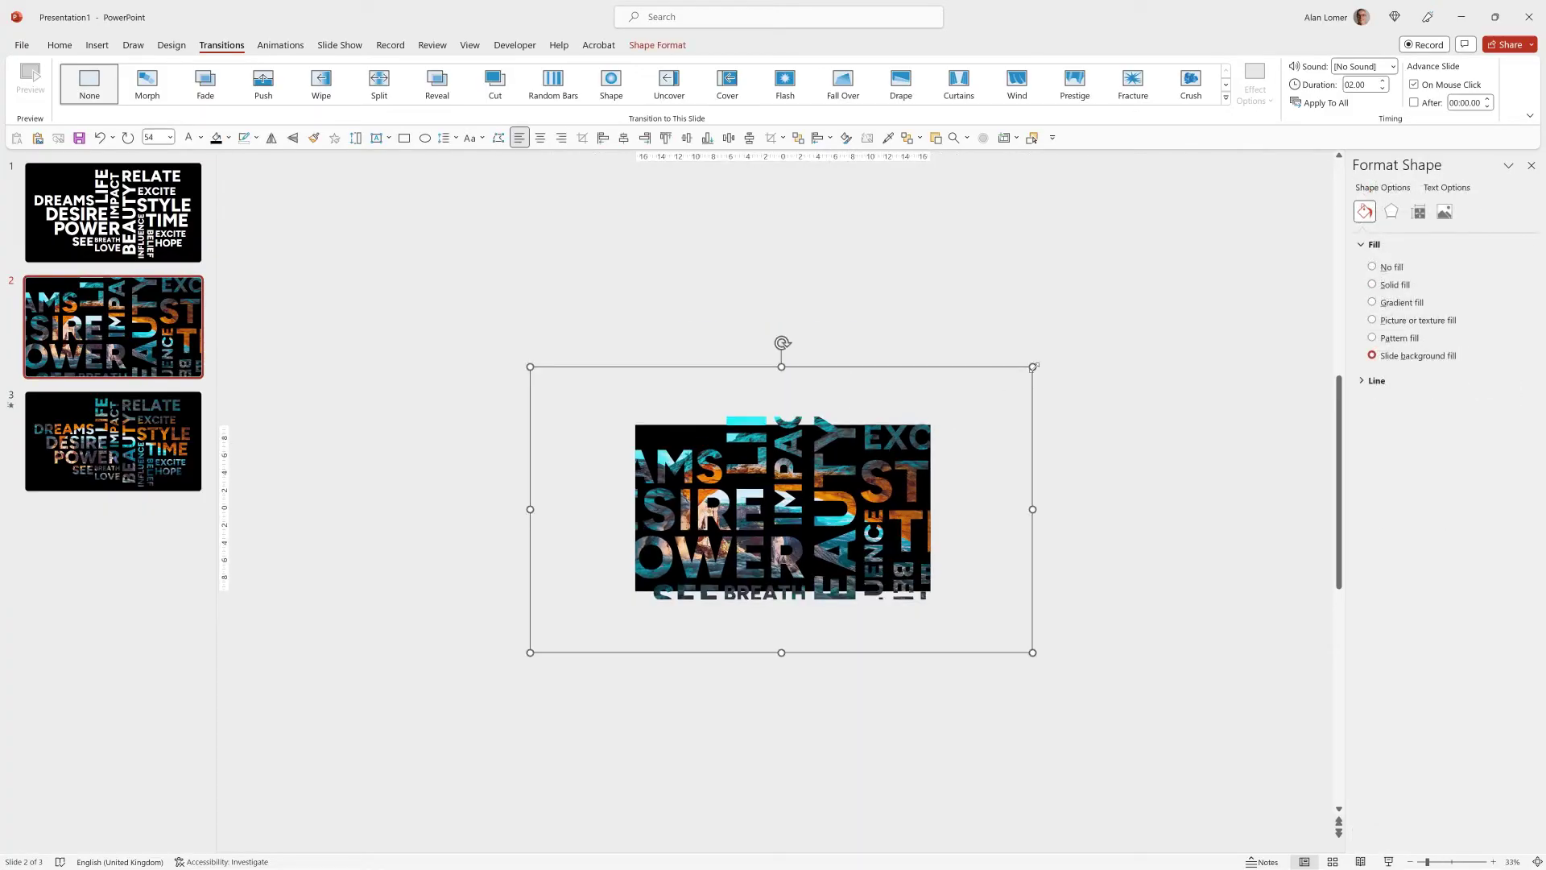
drag(1034, 367, 1263, 222)
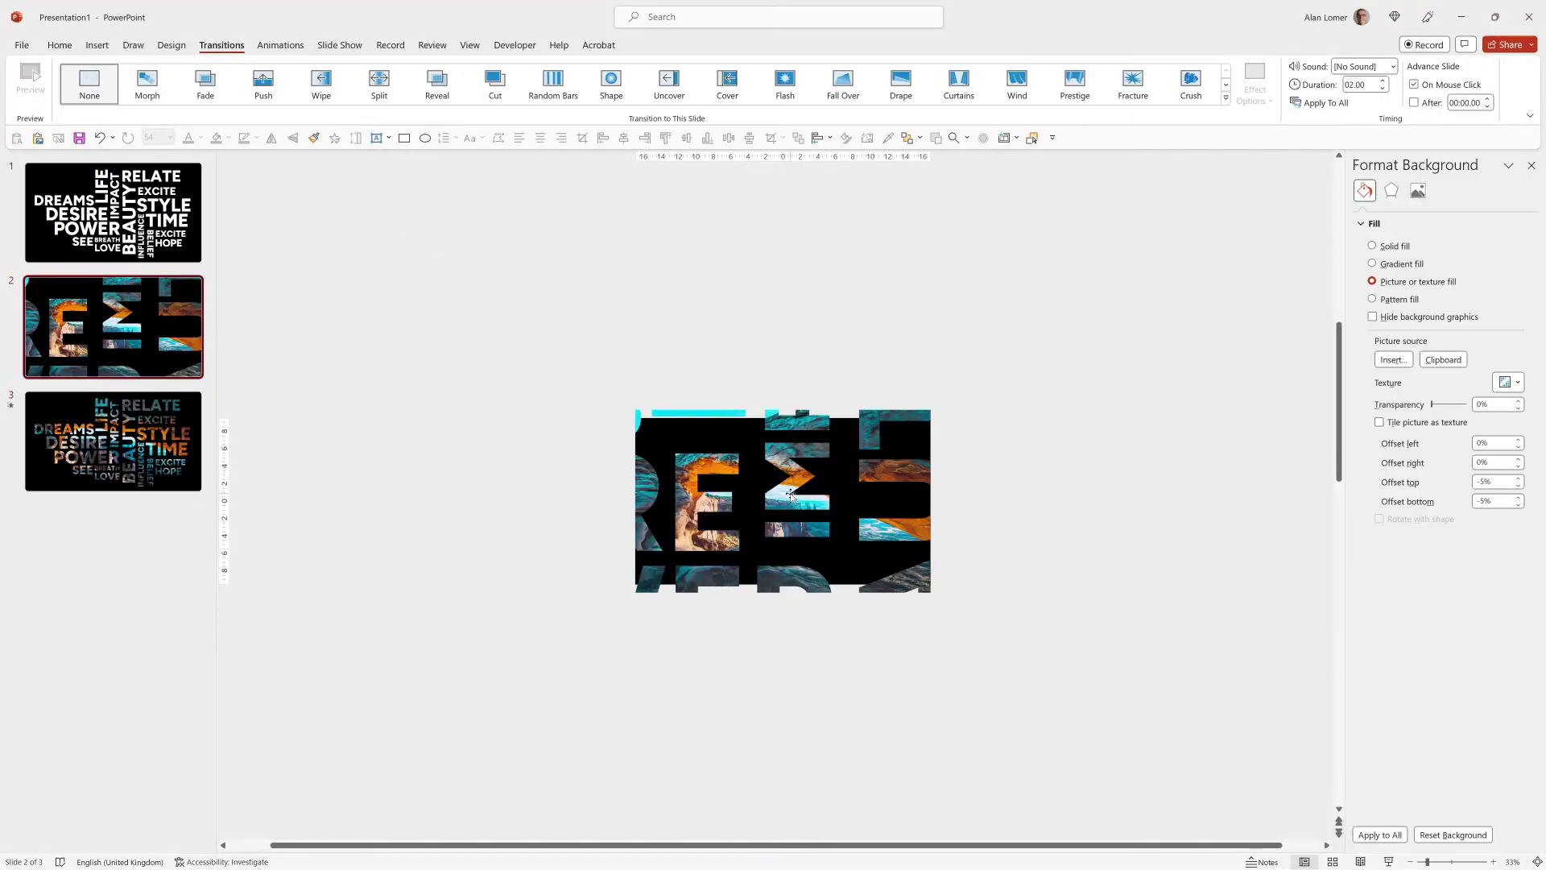
click(793, 471)
drag(1250, 243, 1277, 228)
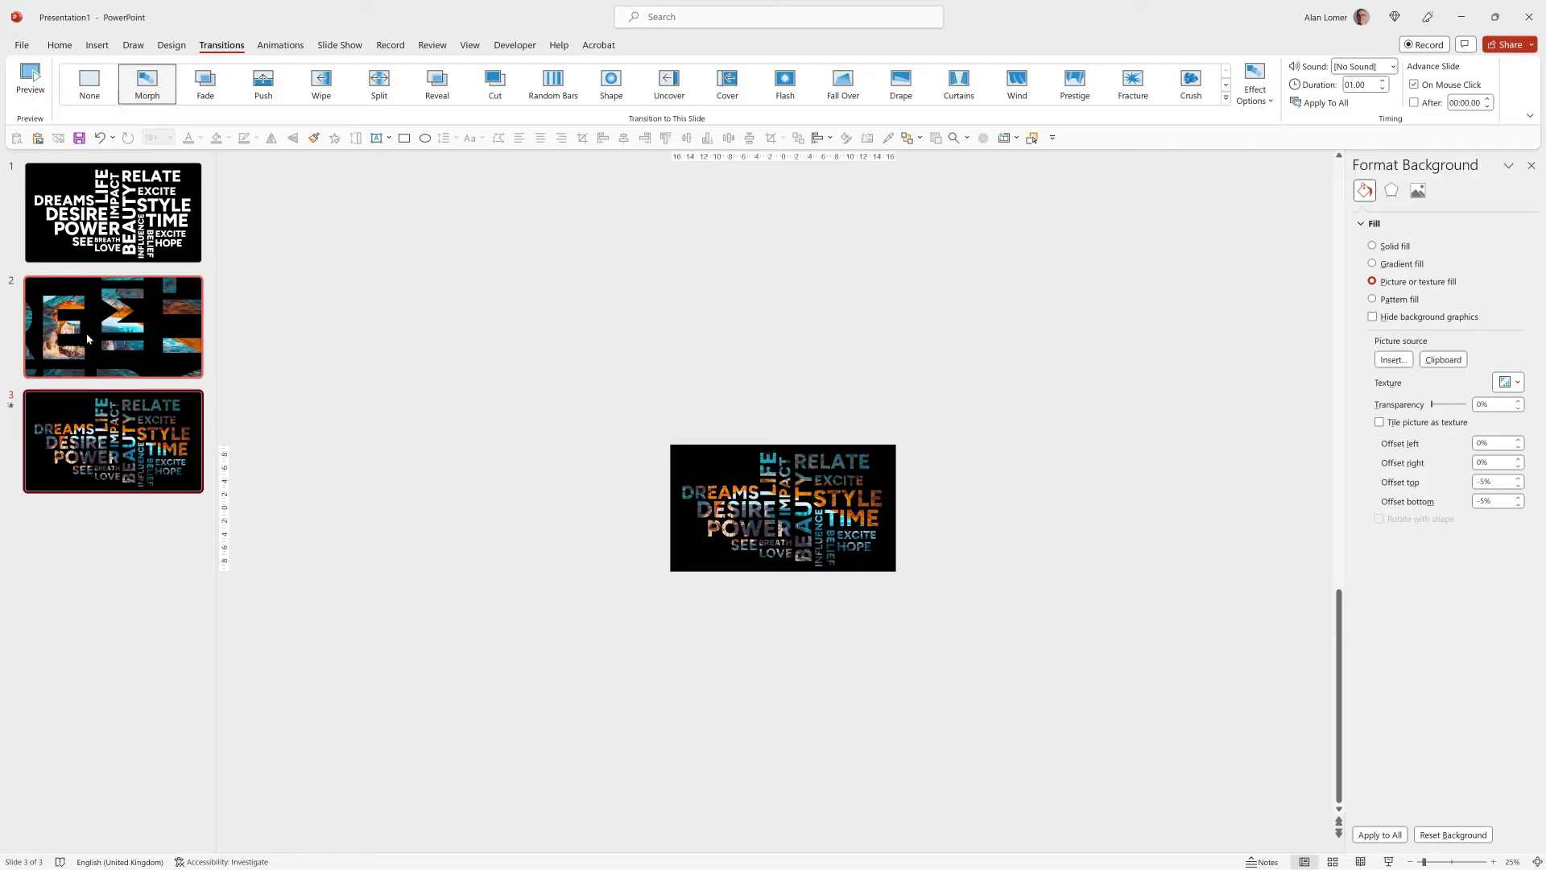
- Duplicate slides 2 and 3 as new slides 4 and 5
click(87, 338)
shift+click(105, 453)
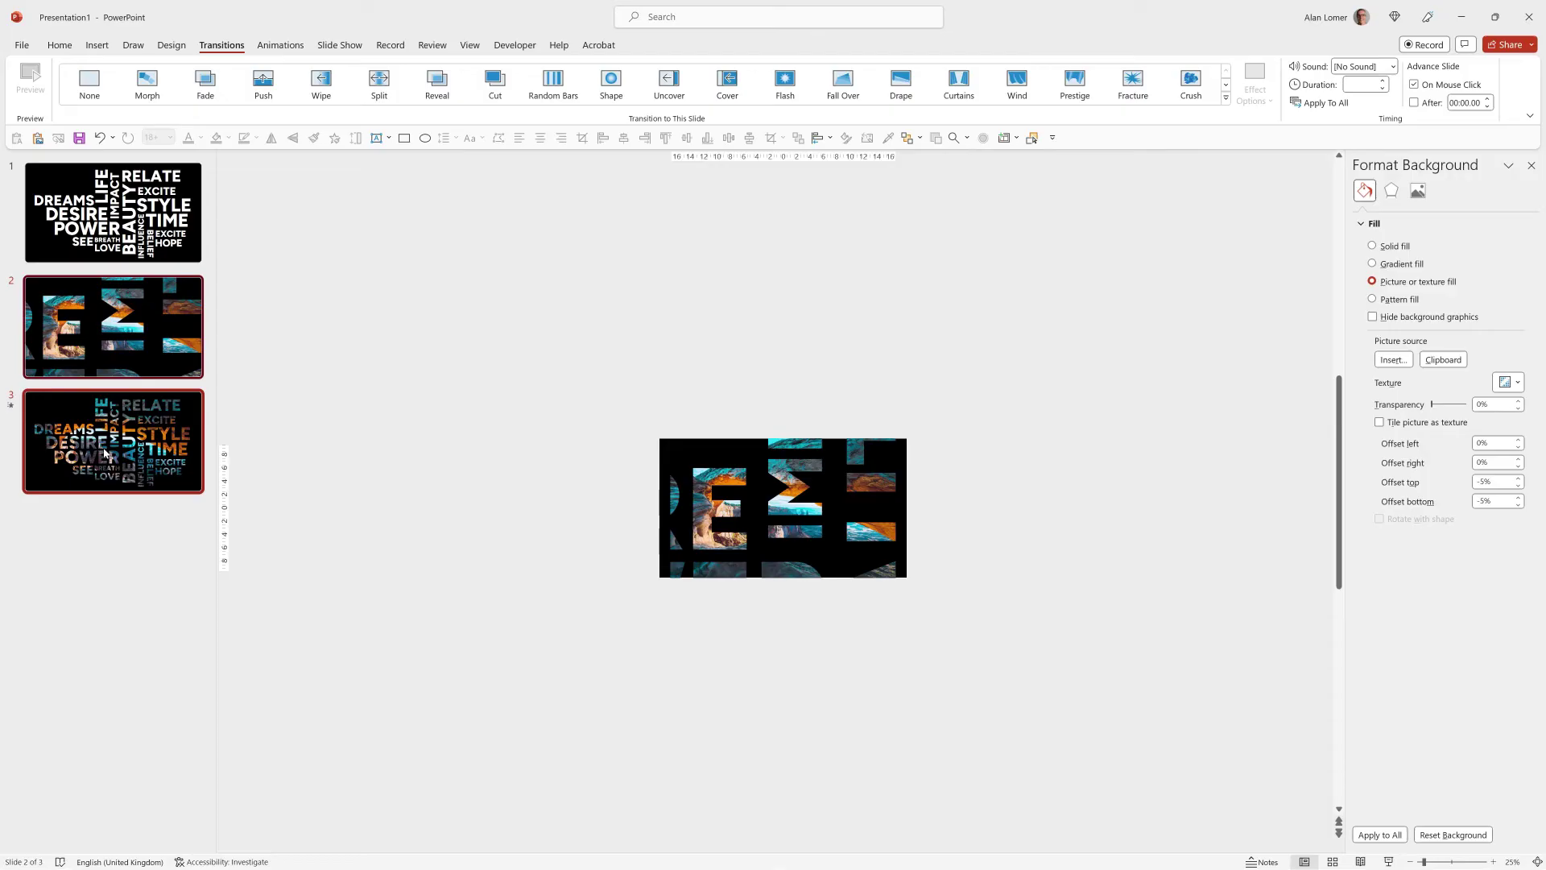
key(ctrl+d)
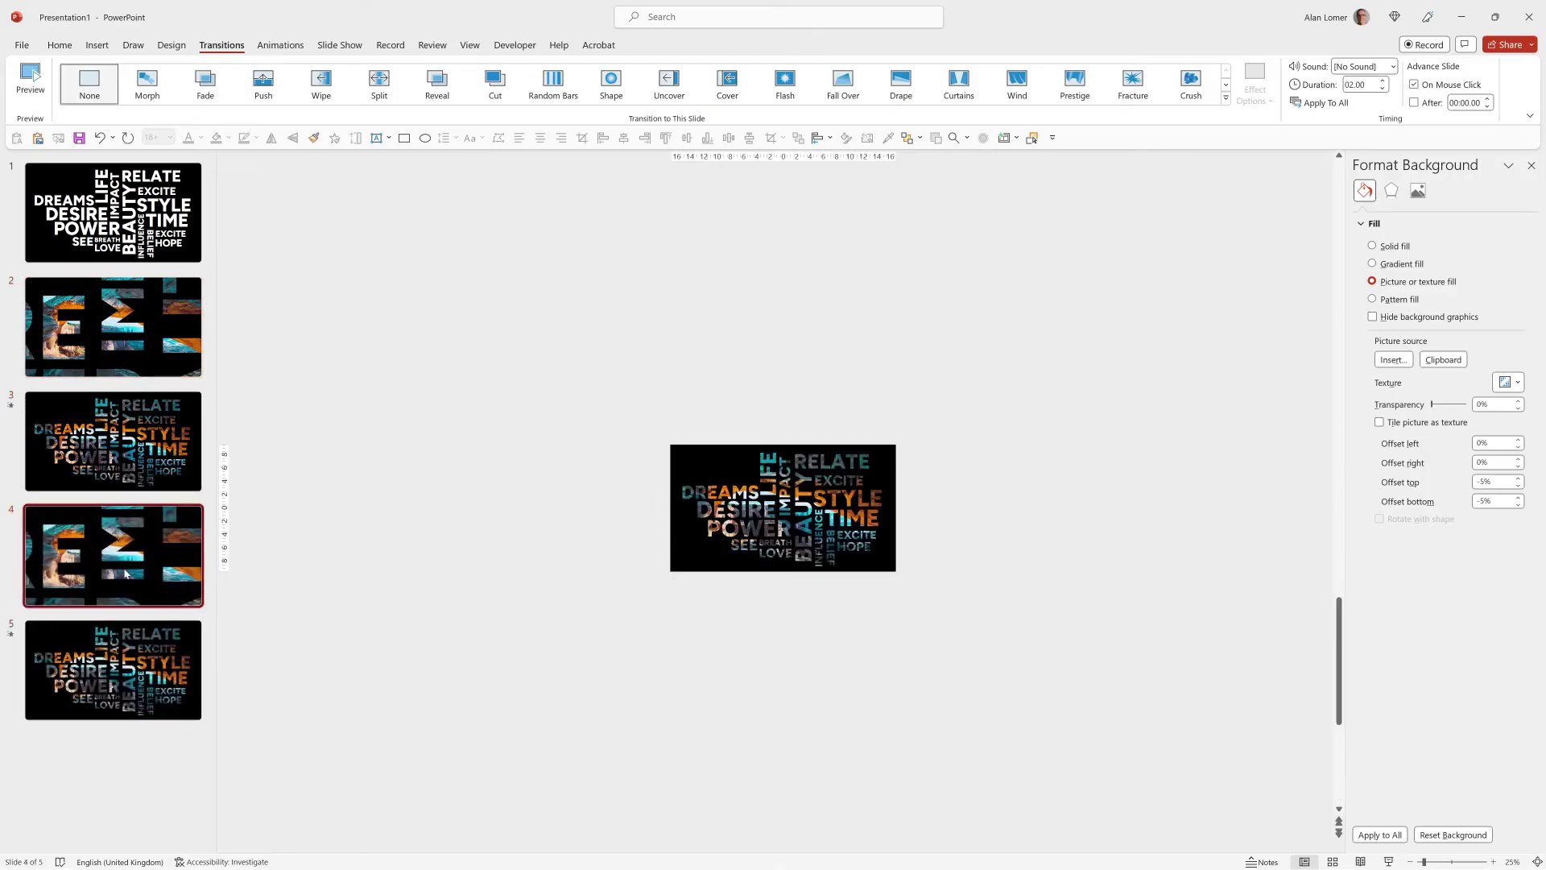
- Give slide 4 a lighter stock-image background found by searching 'sun'
click(125, 573)
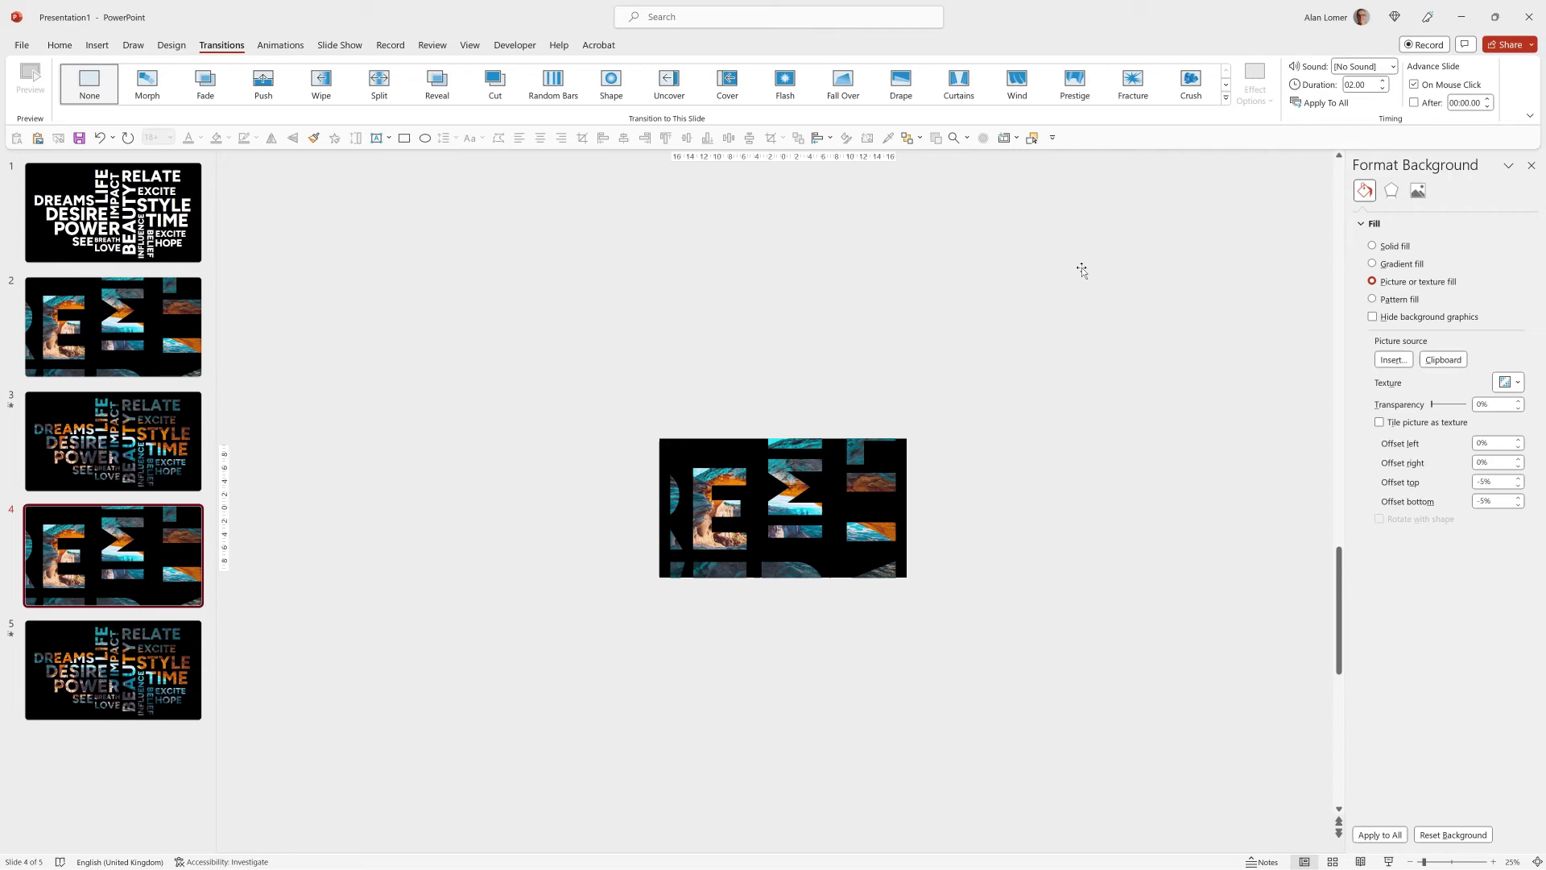
click(1394, 359)
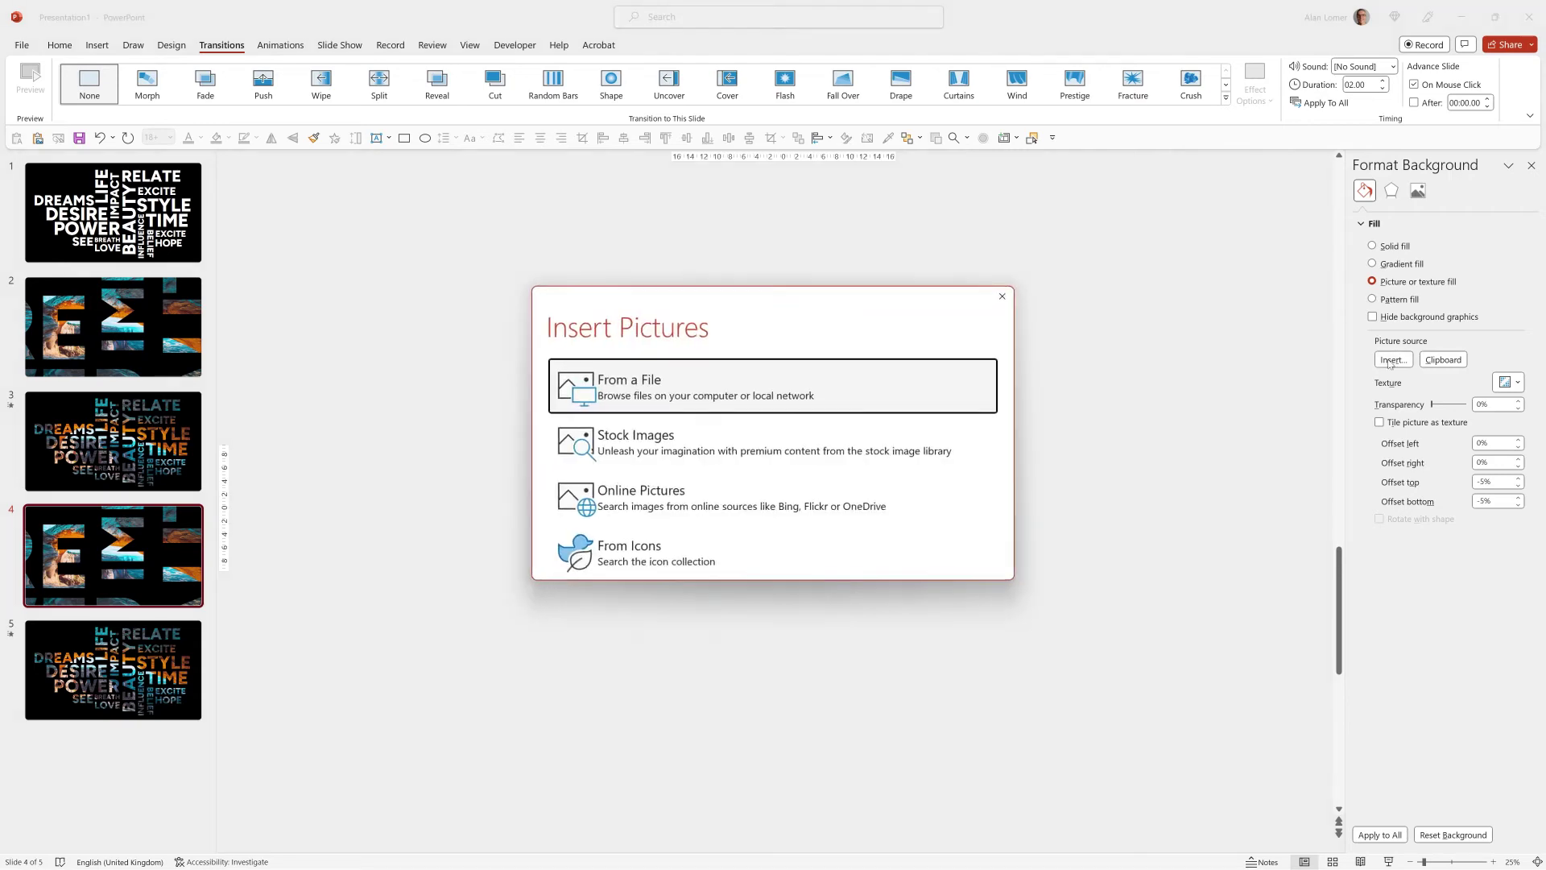
click(617, 452)
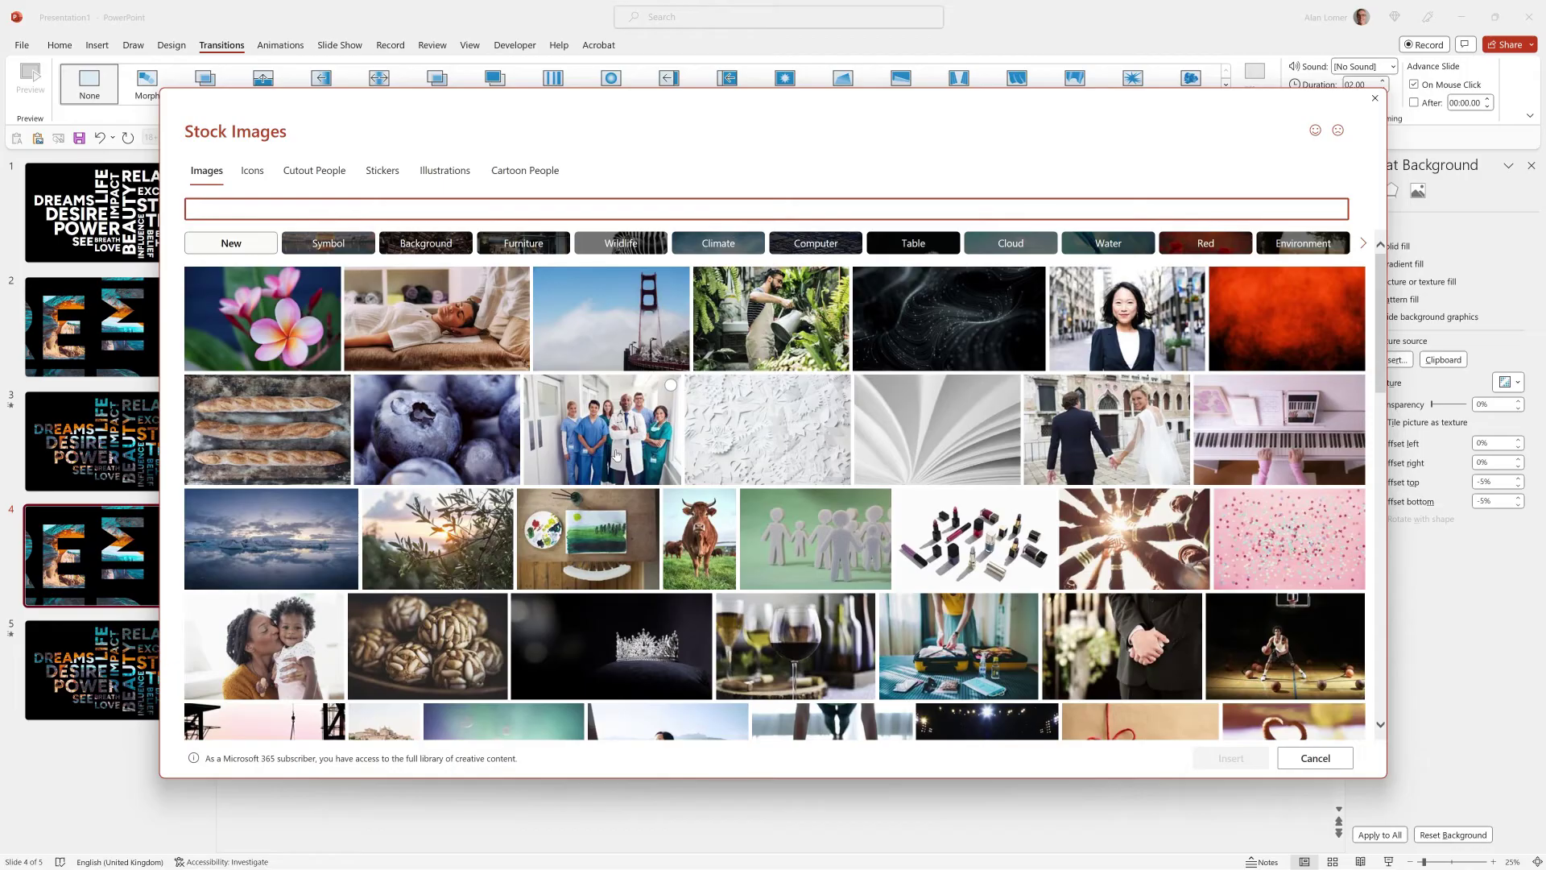
text(sun)
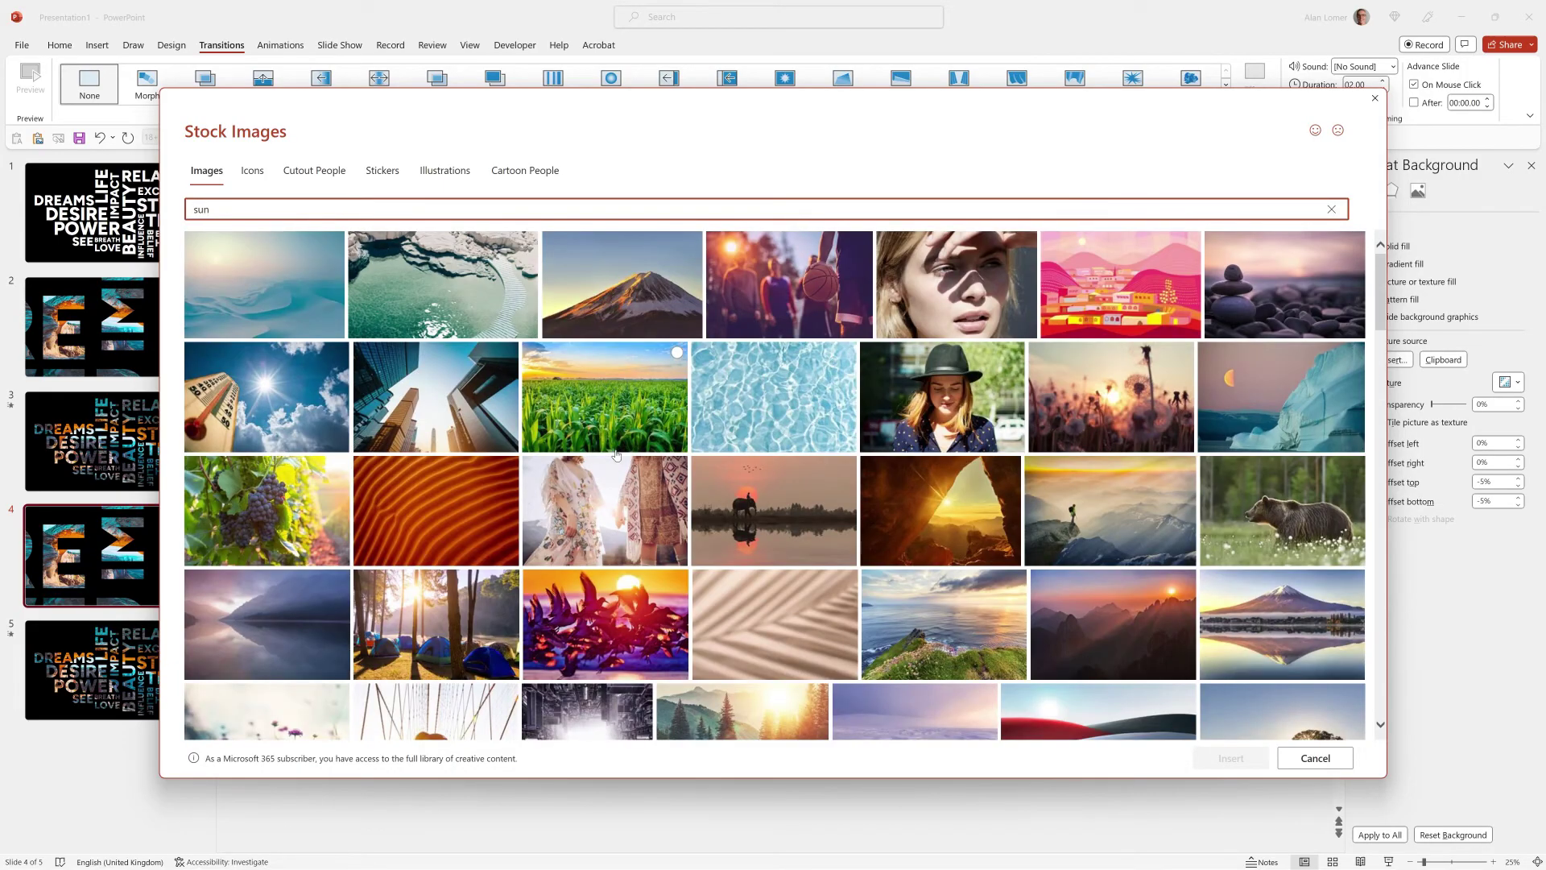
scroll(616, 455, down, 2)
key(Escape)
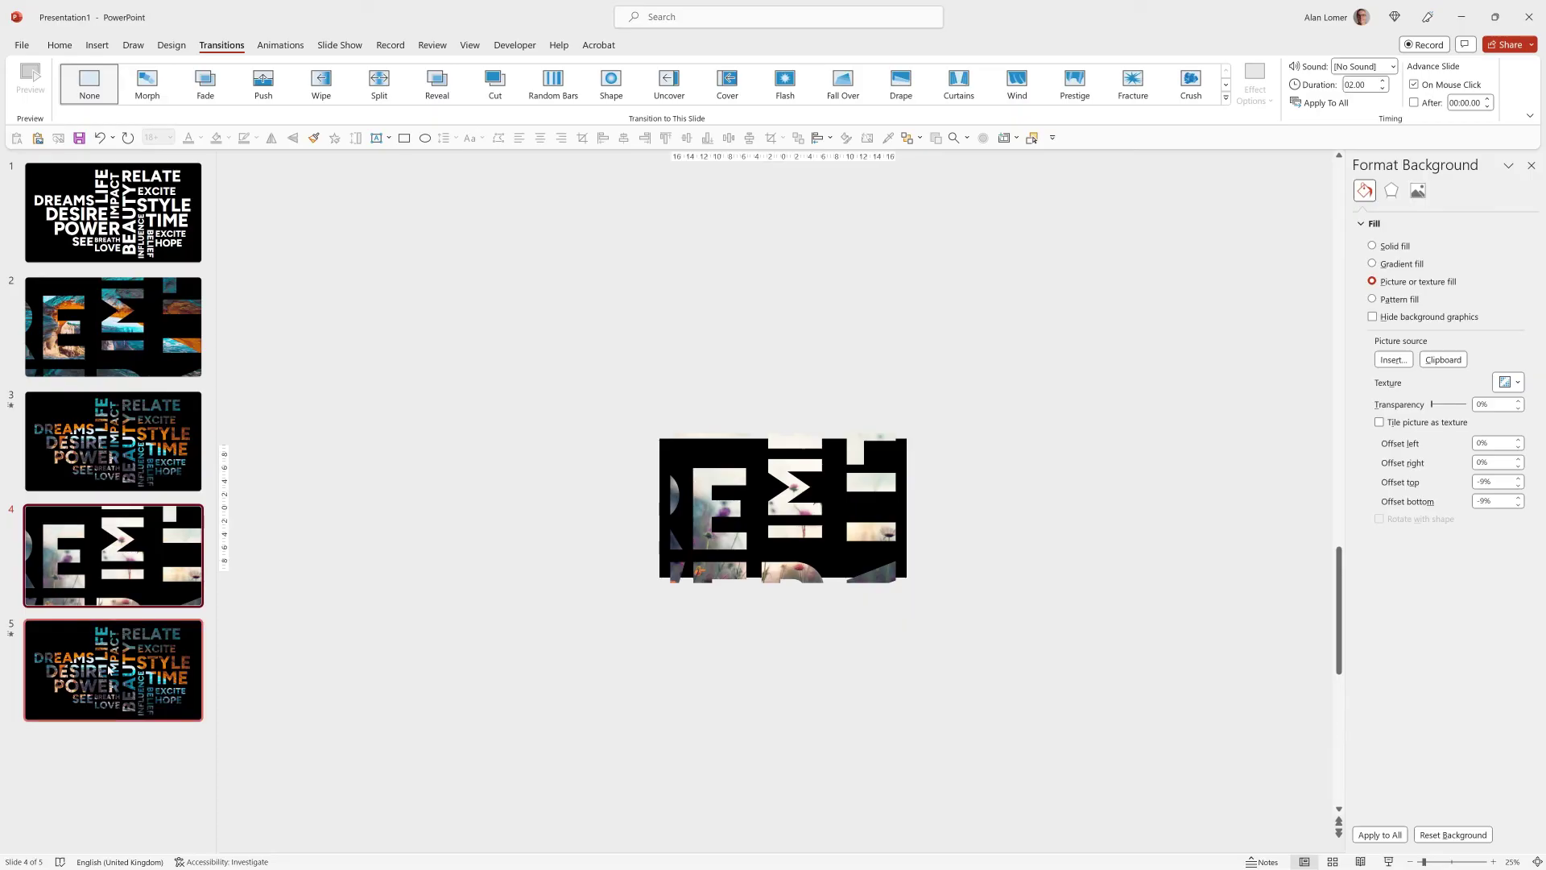
- Apply the same 'sun' stock photo as slide 5's background
click(113, 670)
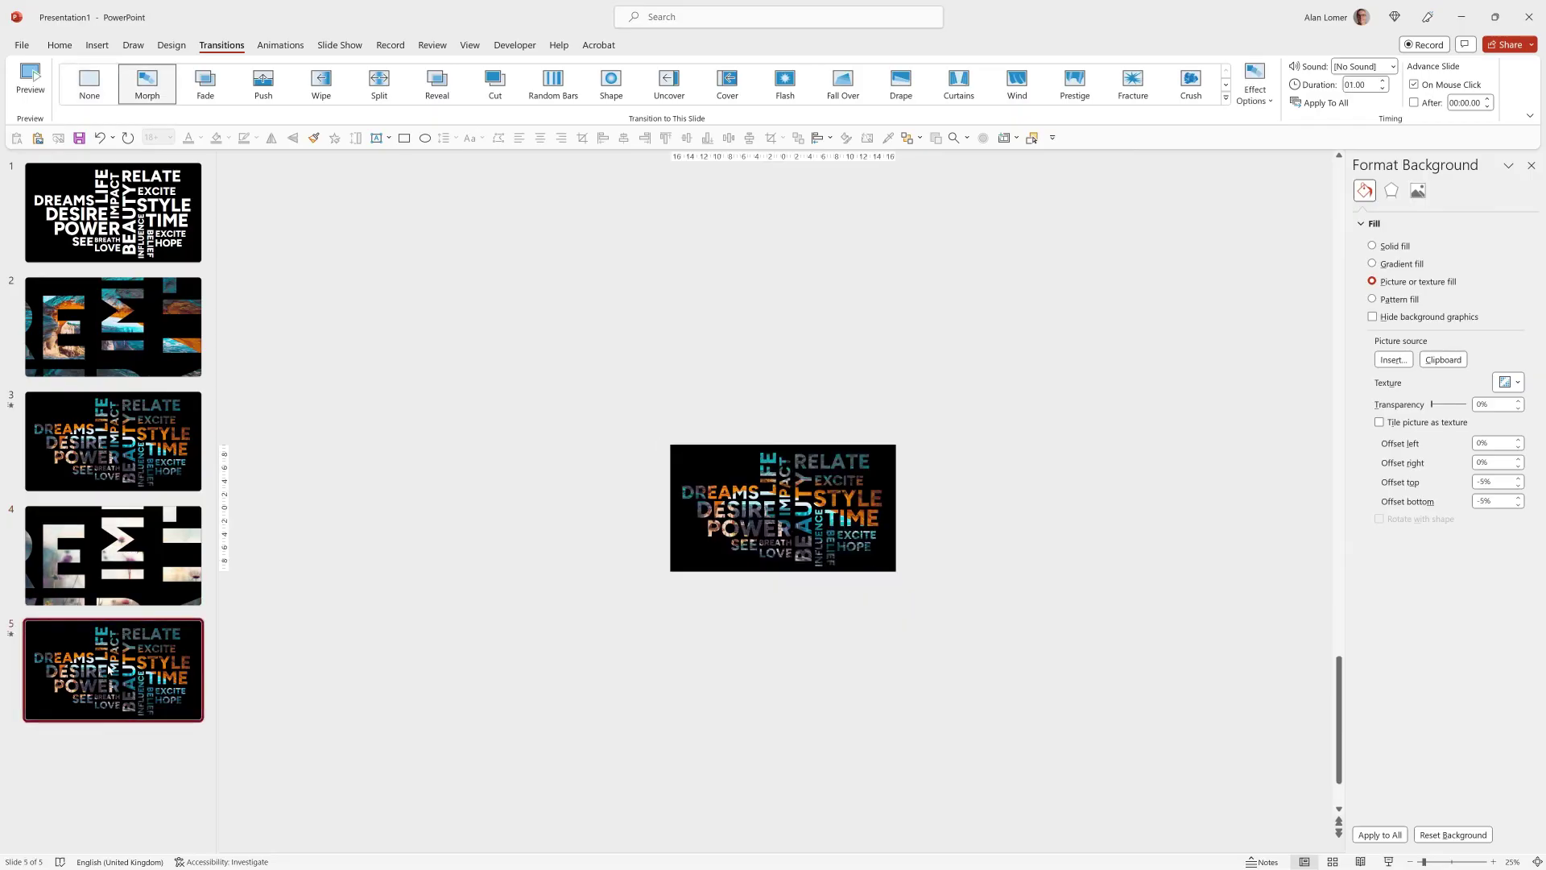
click(1393, 359)
click(694, 435)
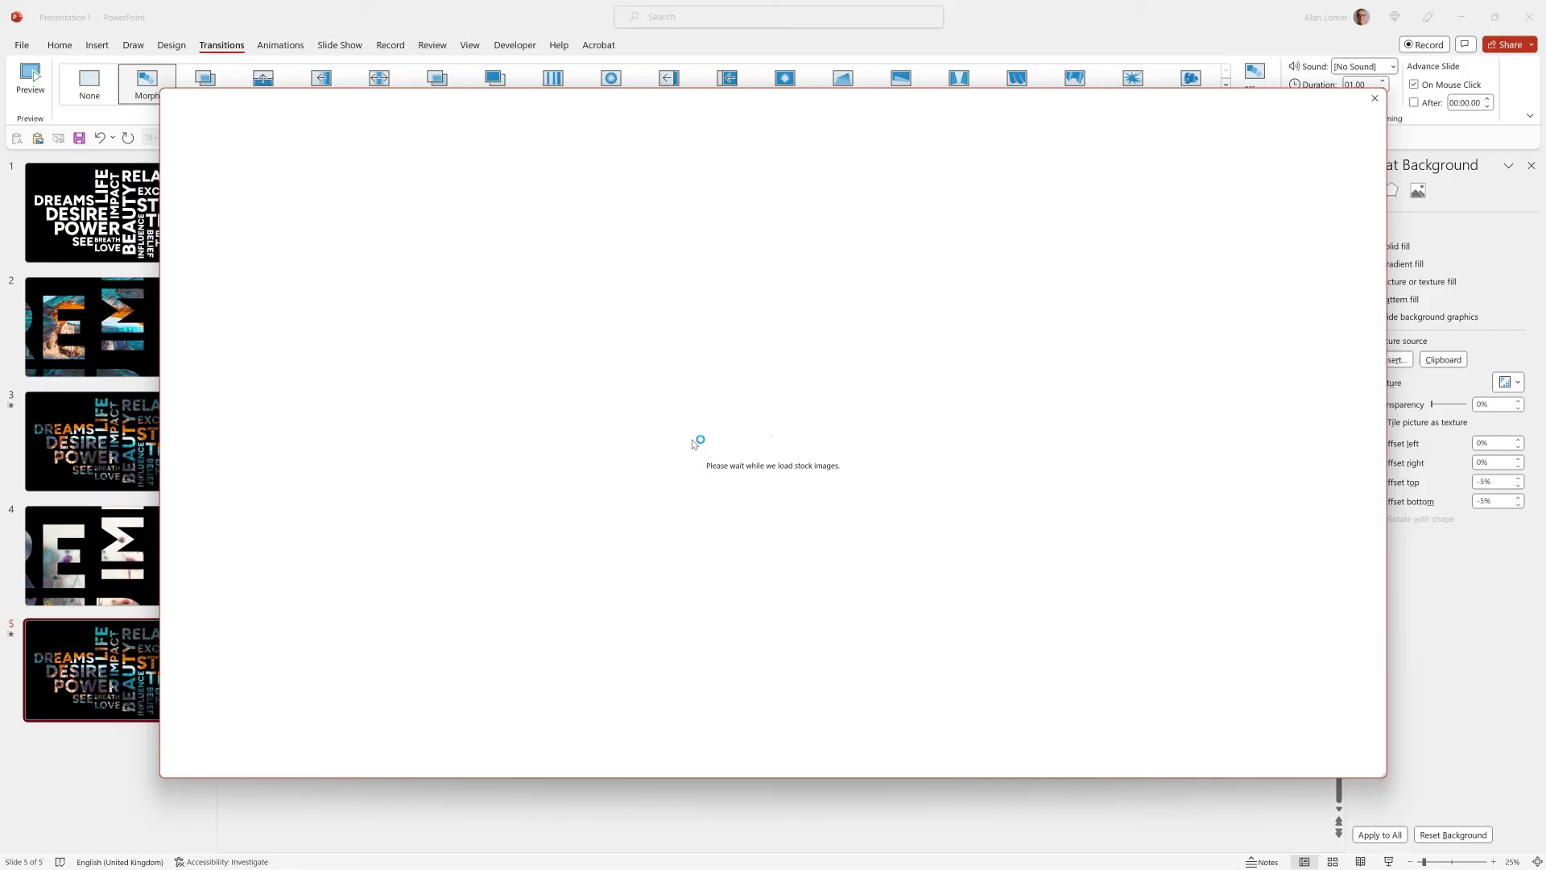
text(sun)
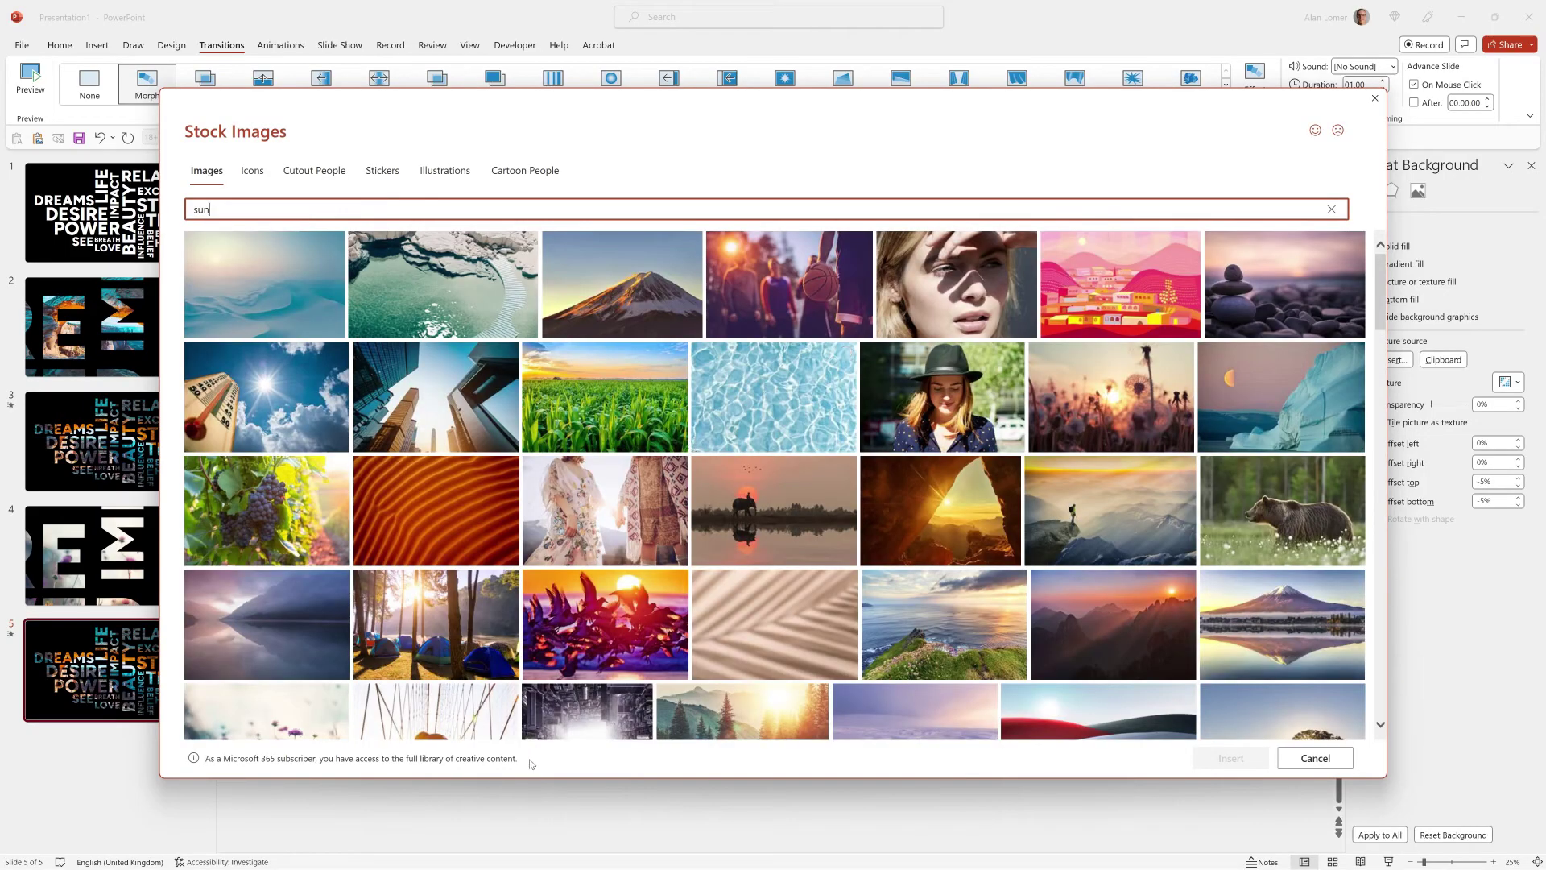
key(Escape)
key(Escape)
key(Escape)
- Give slide 4 a Morph transition with a 1.00-second duration
click(122, 561)
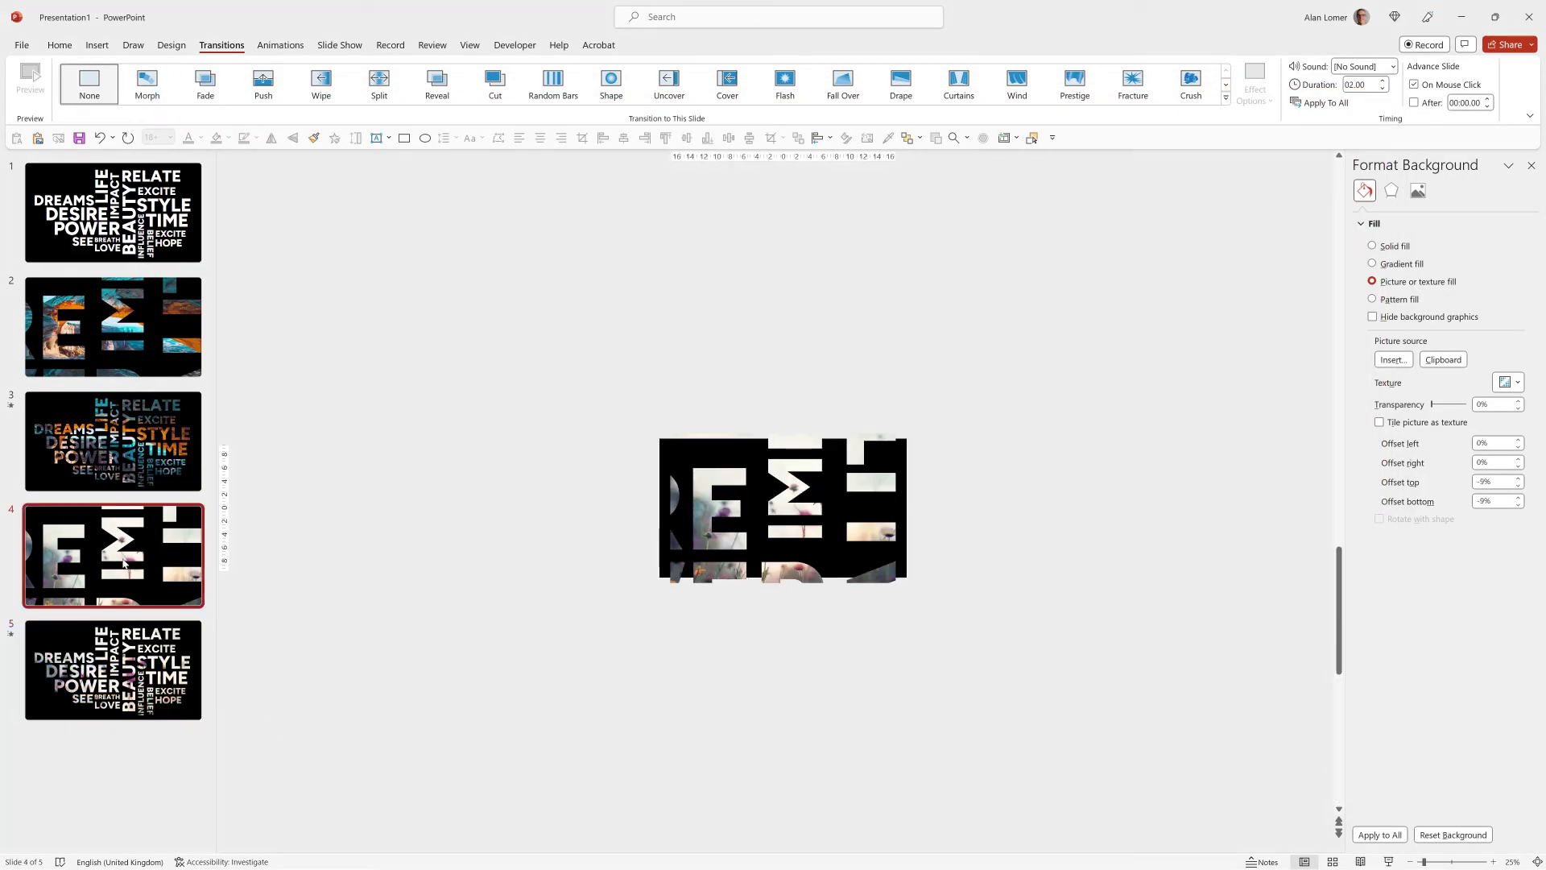
click(147, 80)
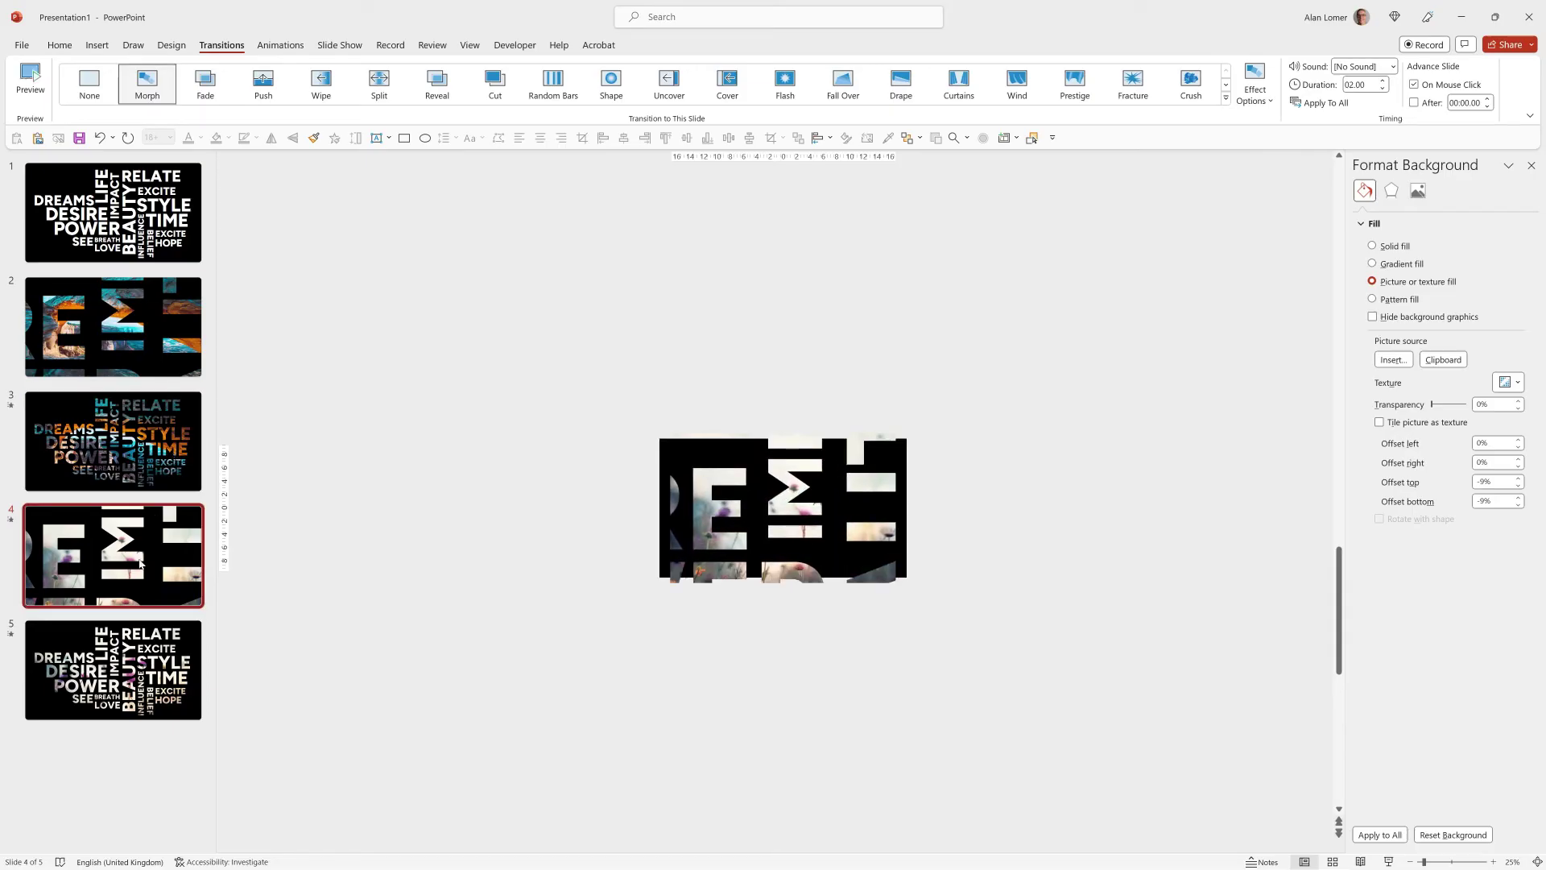
click(1383, 88)
click(1383, 88)
click(1382, 89)
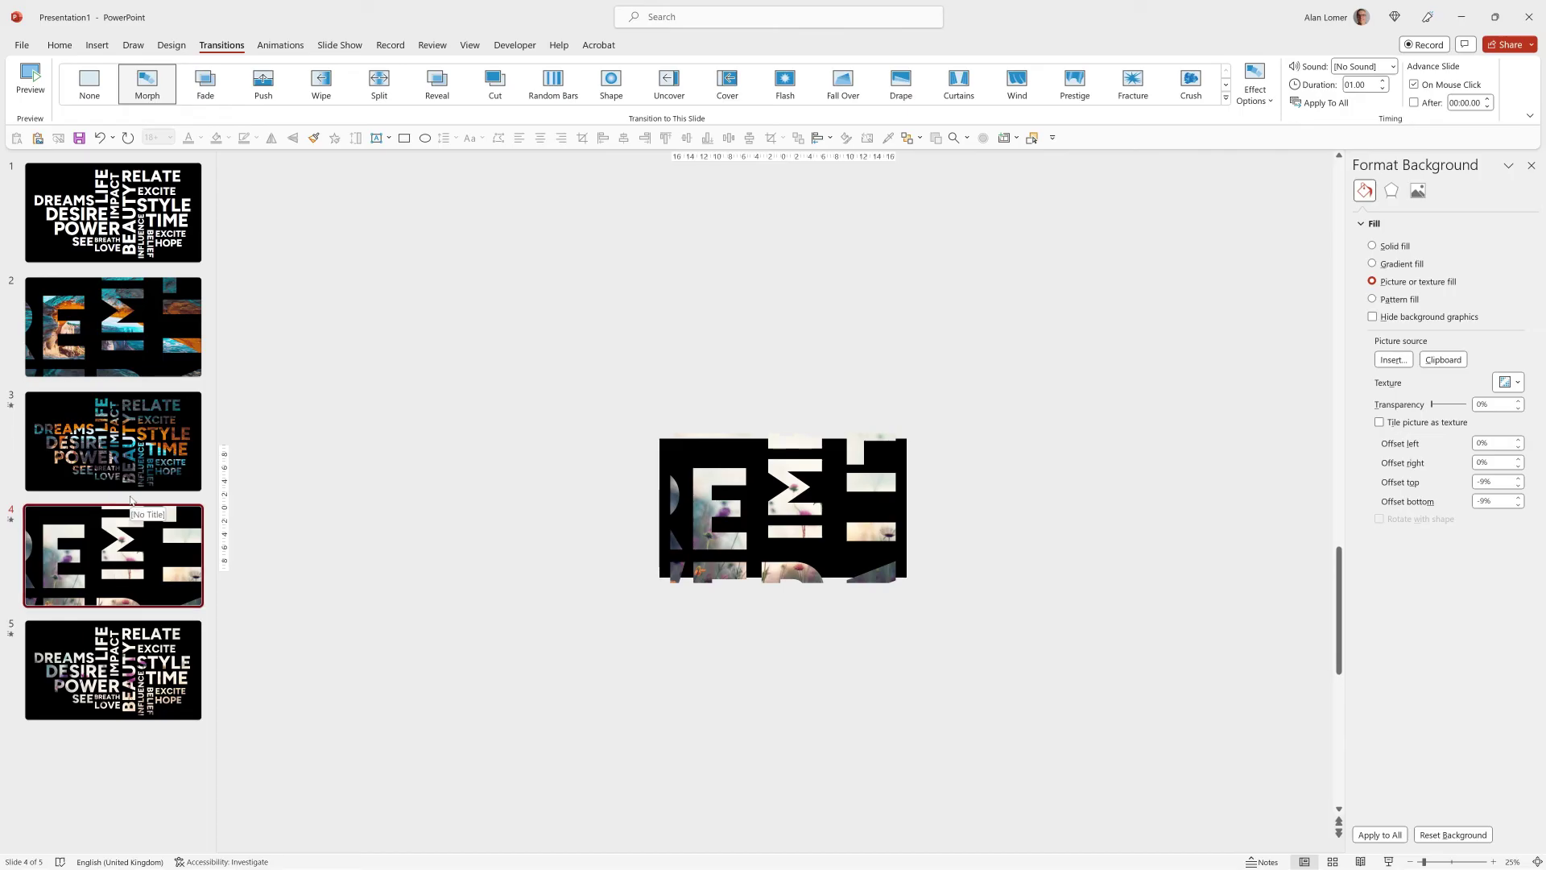
click(119, 334)
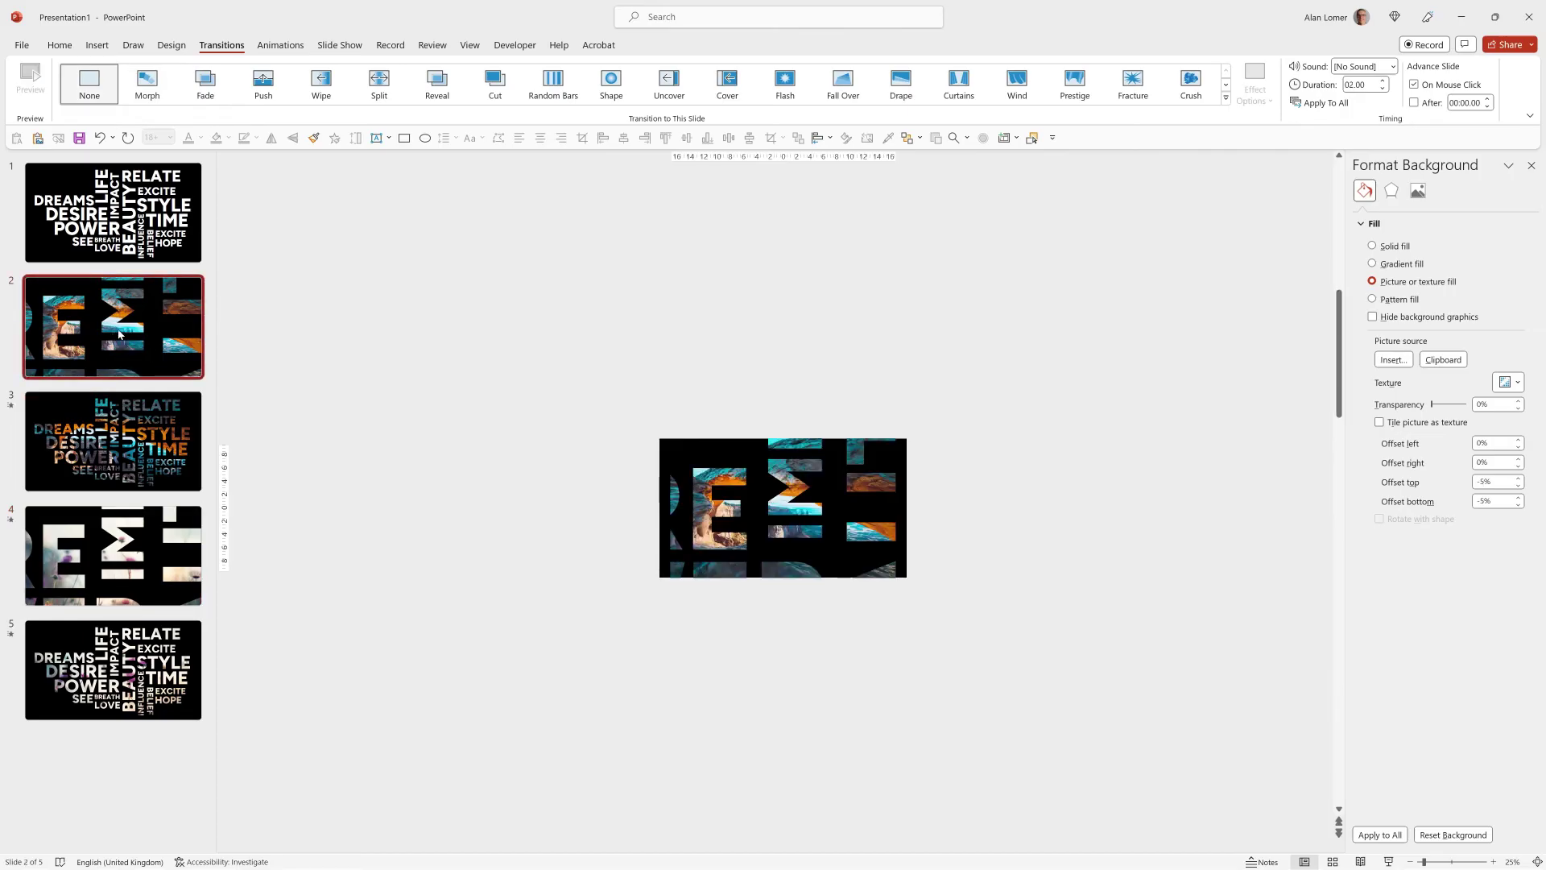